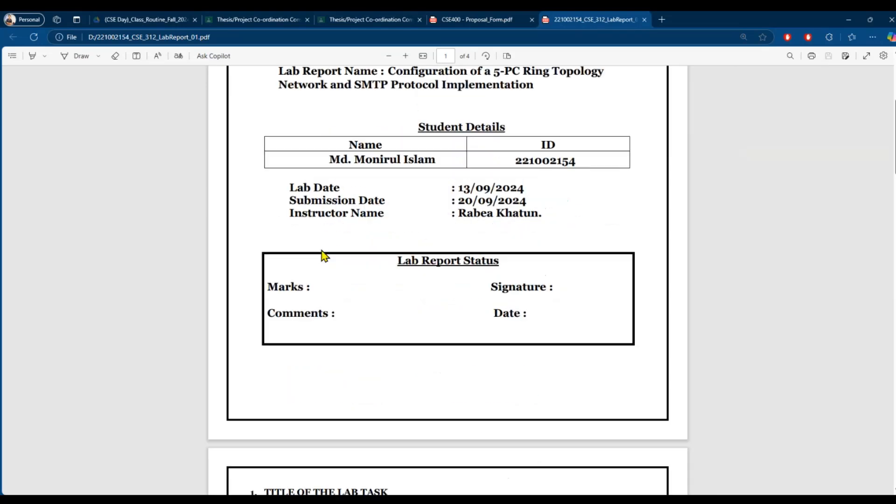
- Scroll through the CSE 312 lab report down to its Analysis and Discussion page
scroll(357, 243, "down", 7)
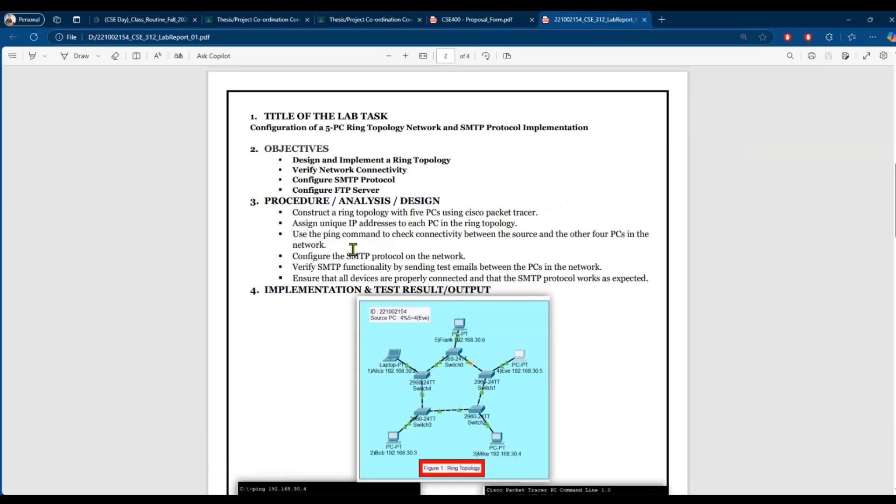
left_click(404, 256)
scroll(409, 237, "down", 20)
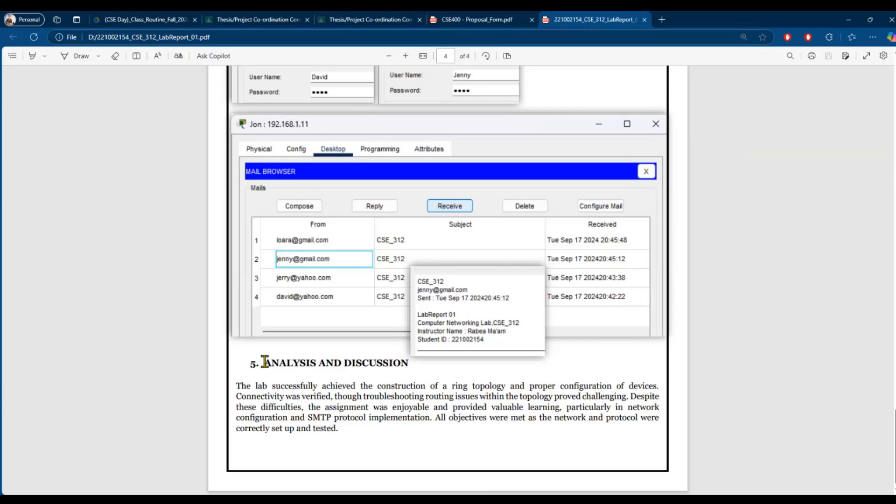
- Start the proposal form's Problem Statement field with the word 'Problem'
left_click(449, 18)
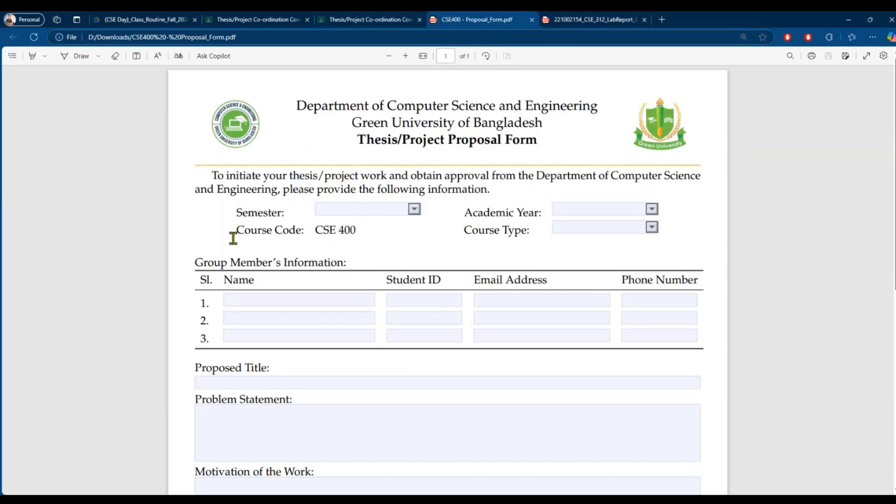
scroll(352, 280, "down", 3)
left_click(282, 294)
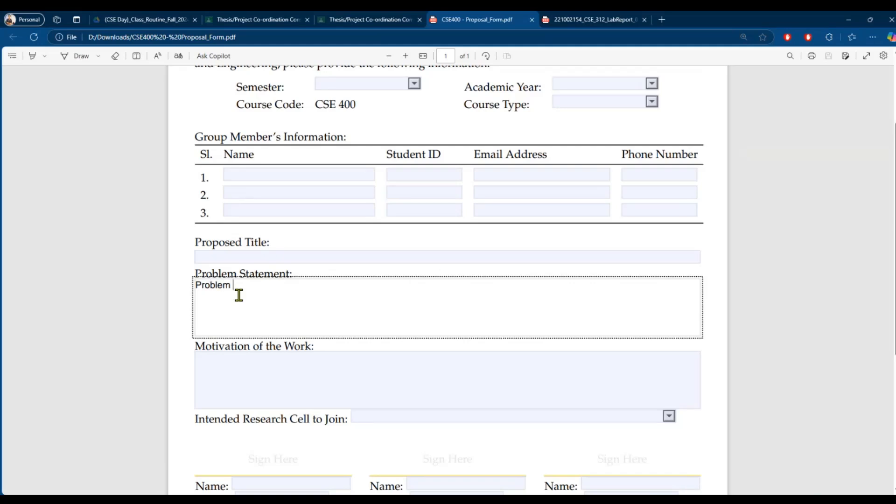
- Glance back over the lab report, then return to the CSE400 proposal form
left_click(578, 20)
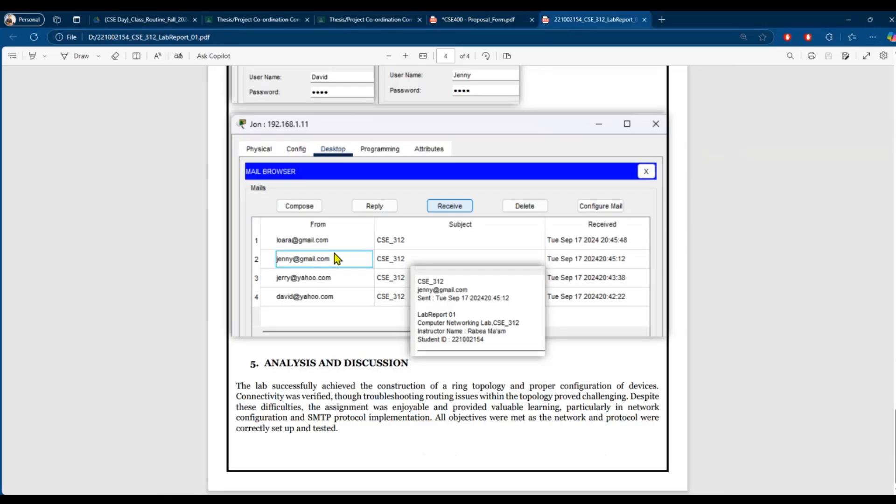
scroll(336, 258, "up", 5)
scroll(344, 239, "up", 10)
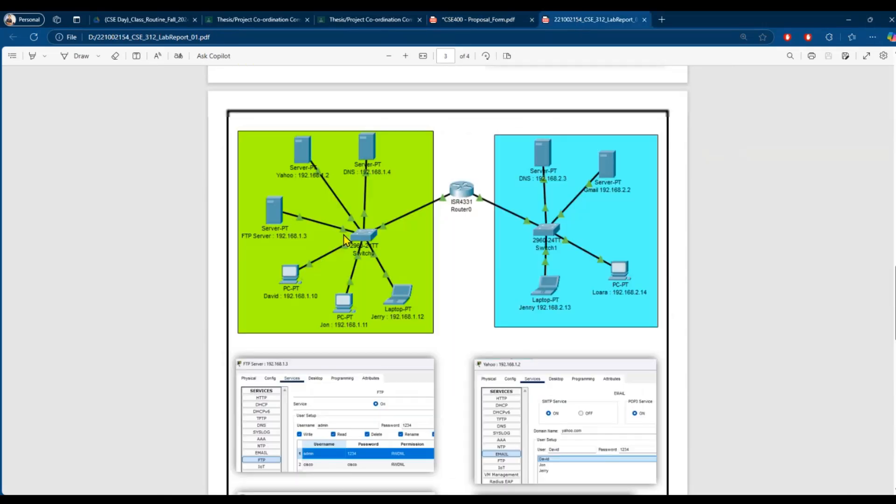
scroll(344, 240, "up", 15)
left_click(455, 21)
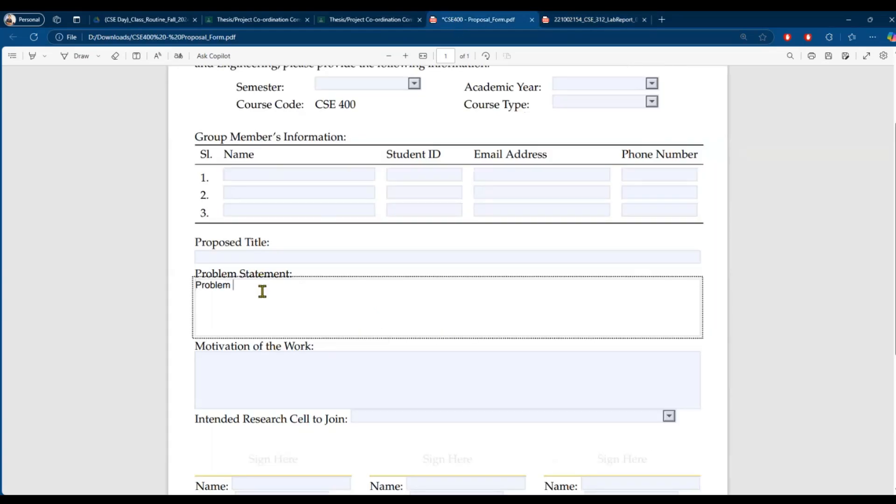
scroll(456, 174, "up", 3)
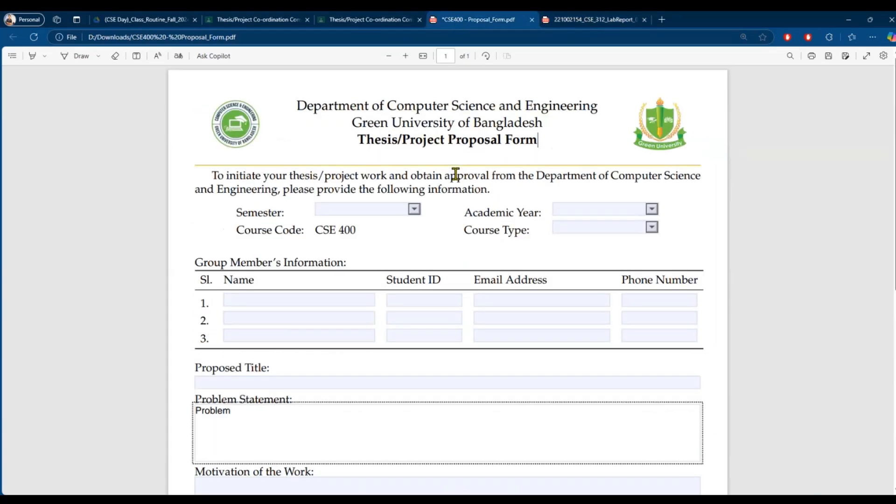
- Search Bing for 'pdfescape' in a new browser tab
left_click(662, 20)
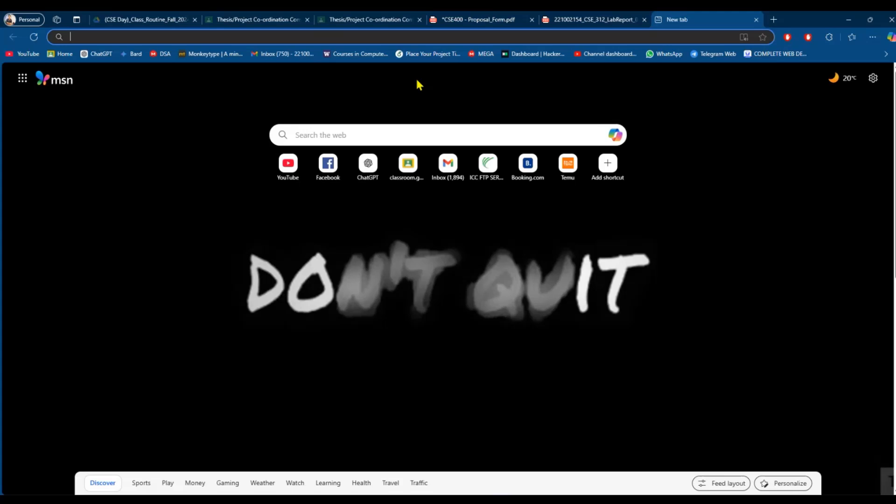
type("pdfescap")
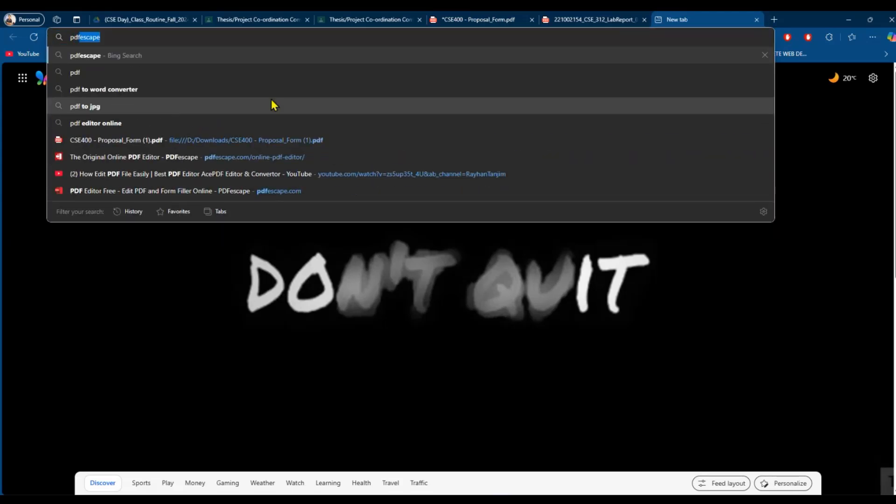
type("e")
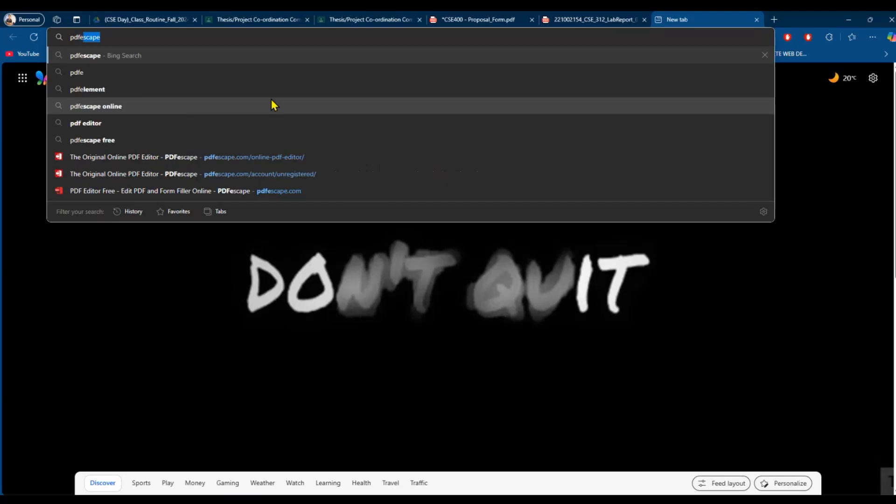
type("s")
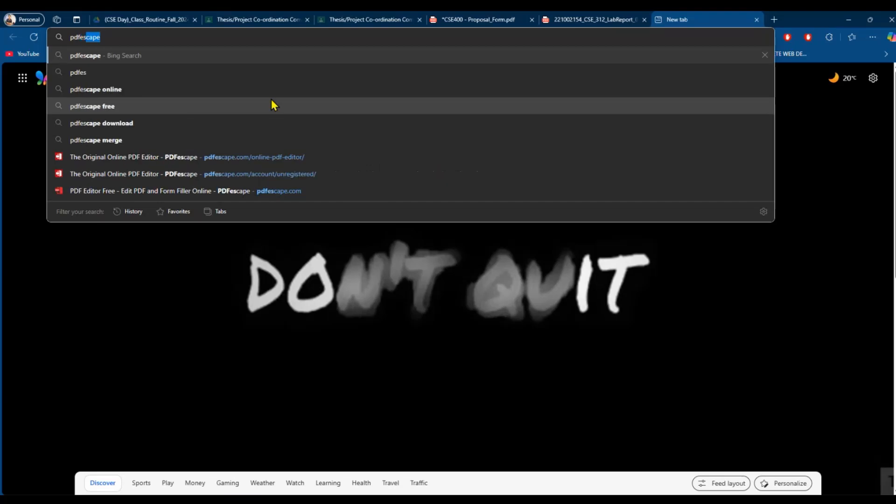
type("cape")
key("Return")
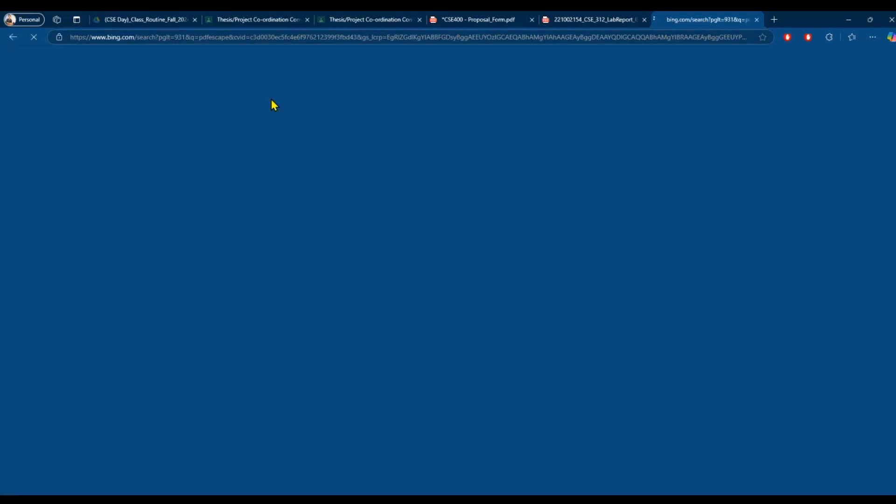
- Open PDFescape's free online editor and upload the CSE 312 lab report PDF
left_click(154, 204)
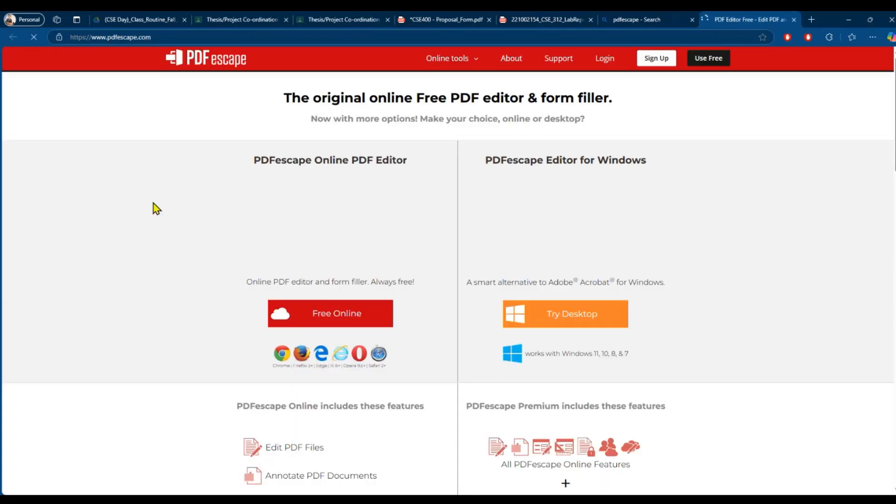
left_click(341, 321)
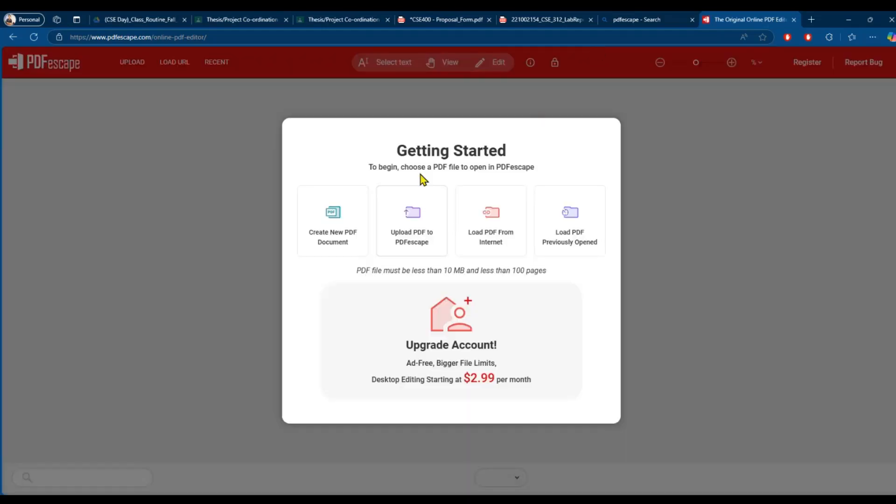
left_click(420, 211)
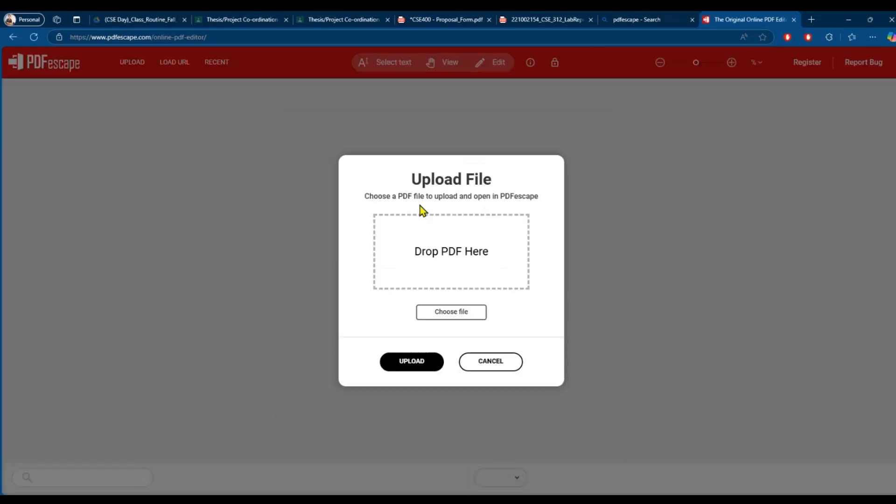
left_click(439, 312)
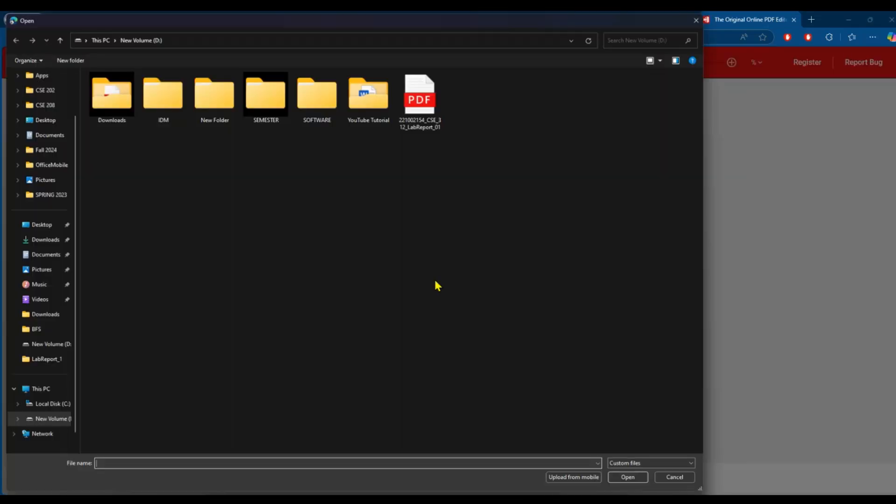
left_click(439, 114)
left_click(640, 480)
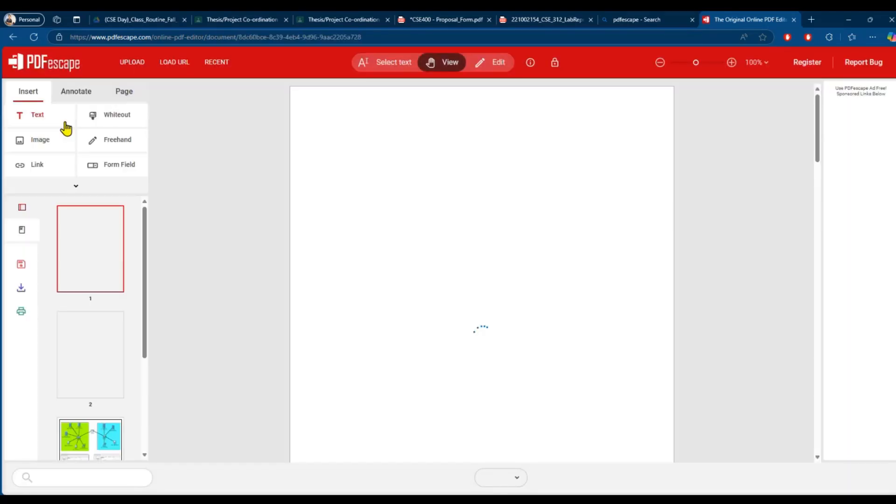
- Scroll to page 3 of the lab report and set up a Text-type form field in PDFescape
scroll(425, 186, "down", 10)
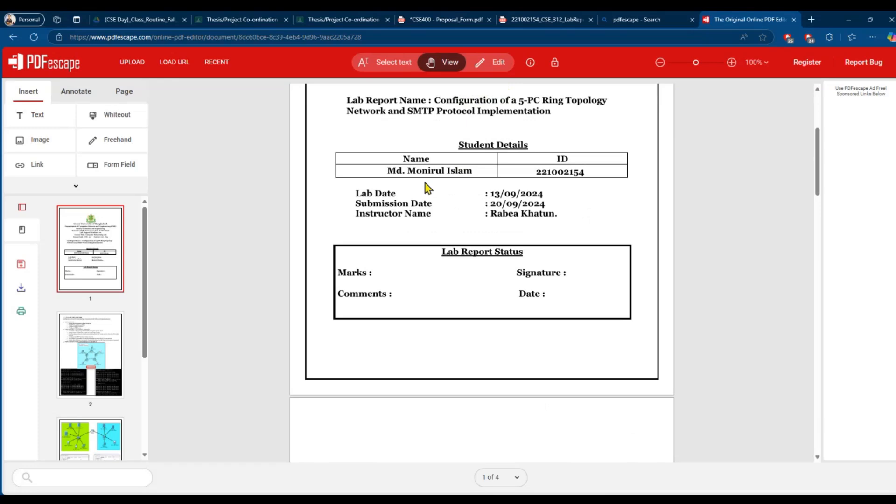
scroll(425, 187, "down", 10)
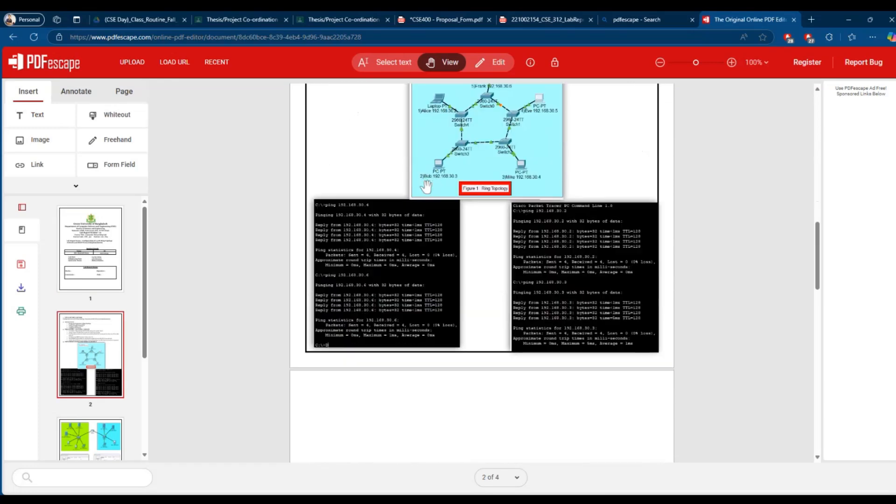
scroll(406, 294, "down", 2)
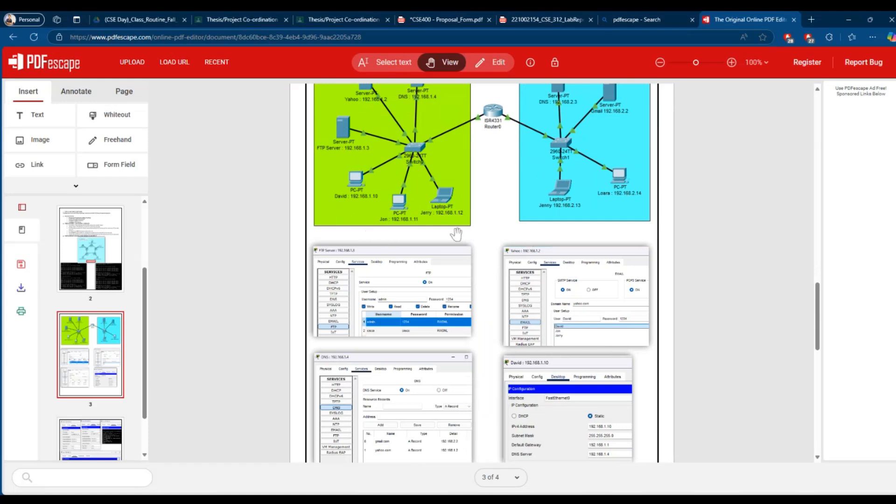
scroll(455, 245, "down", 2)
scroll(449, 244, "up", 1)
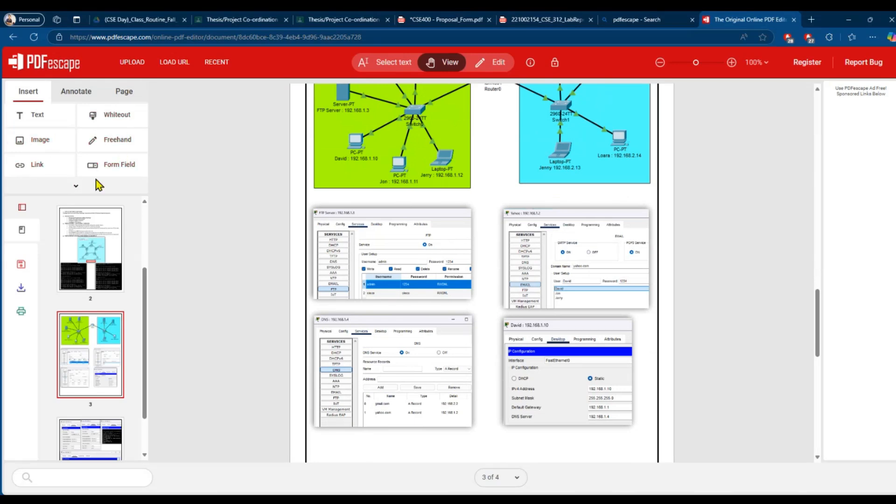
left_click(77, 186)
left_click(119, 165)
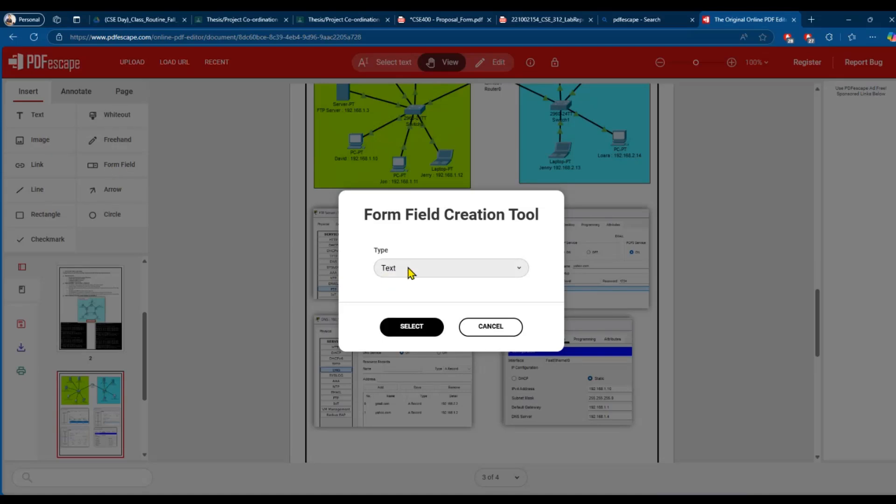
left_click(440, 271)
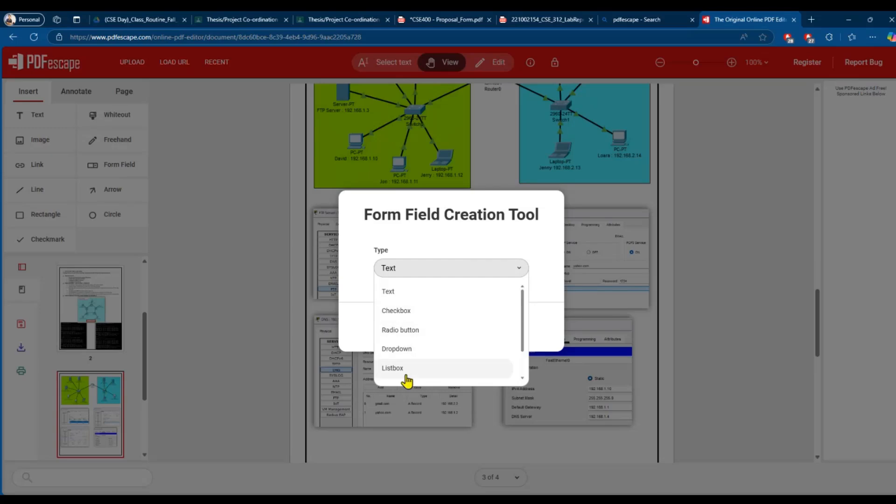
left_click(389, 292)
- Draw Text form fields under the green and the blue network diagrams on page 3
left_click(410, 326)
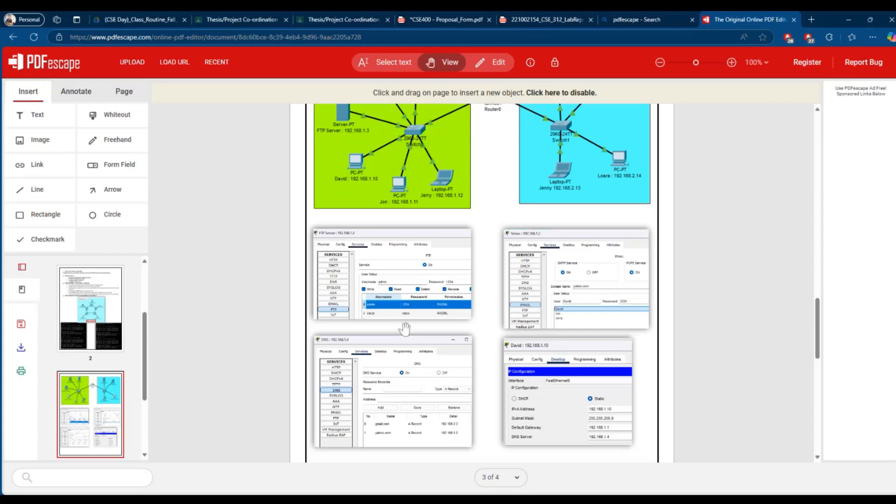
left_click_drag(333, 211, 427, 223)
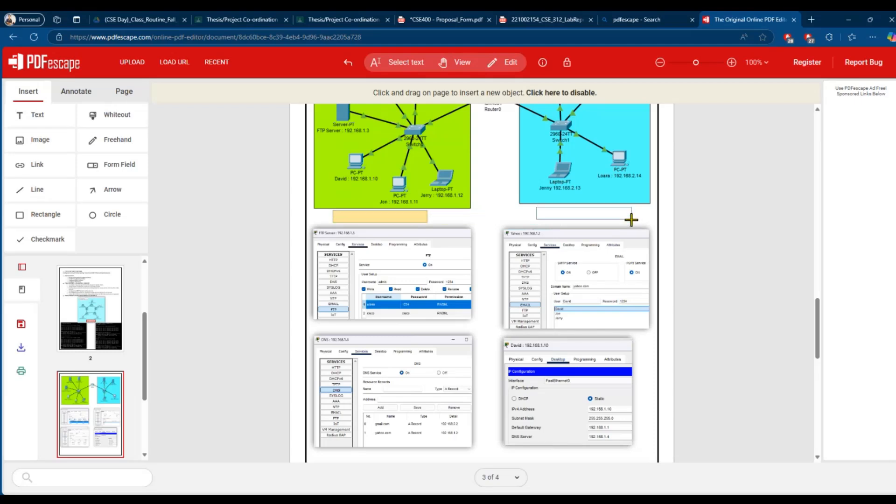
left_click(632, 220)
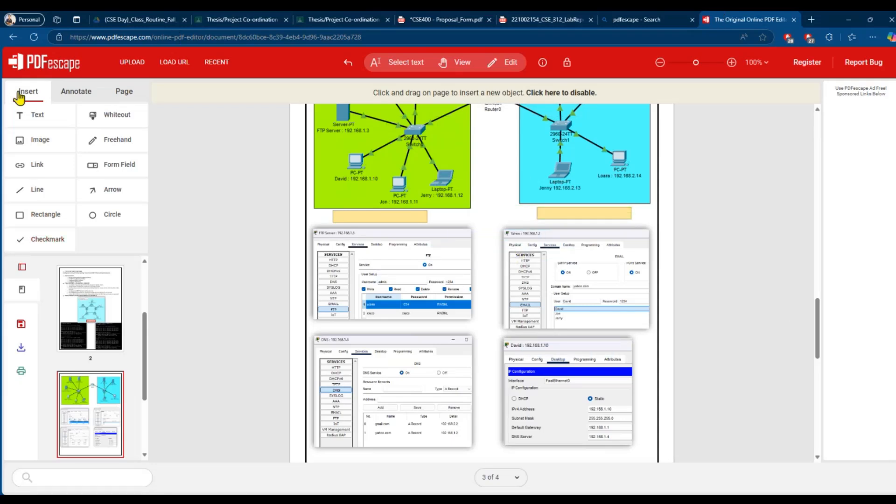
- Save the edited lab report from PDFescape and open the downloaded copy
left_click(21, 350)
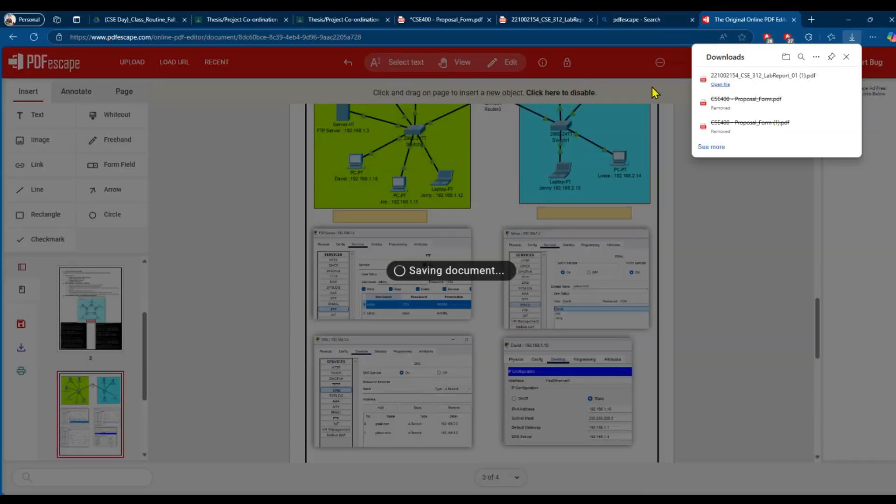
left_click(720, 84)
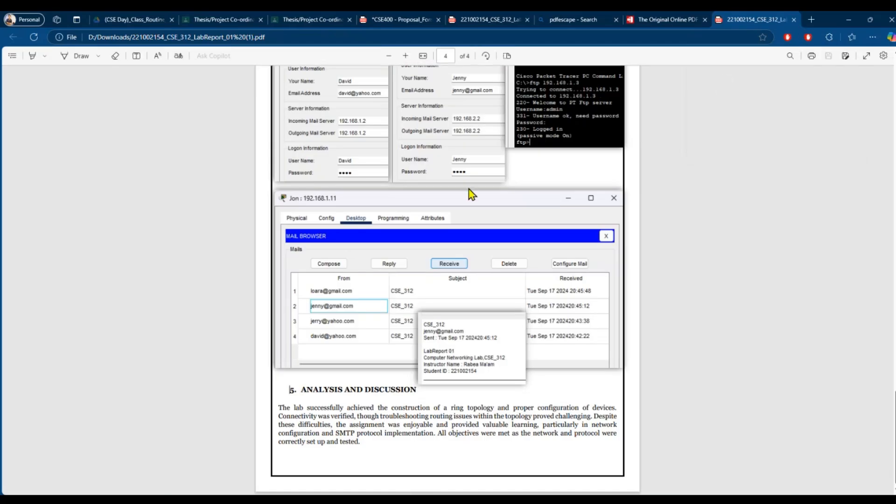
scroll(472, 194, "up", 15)
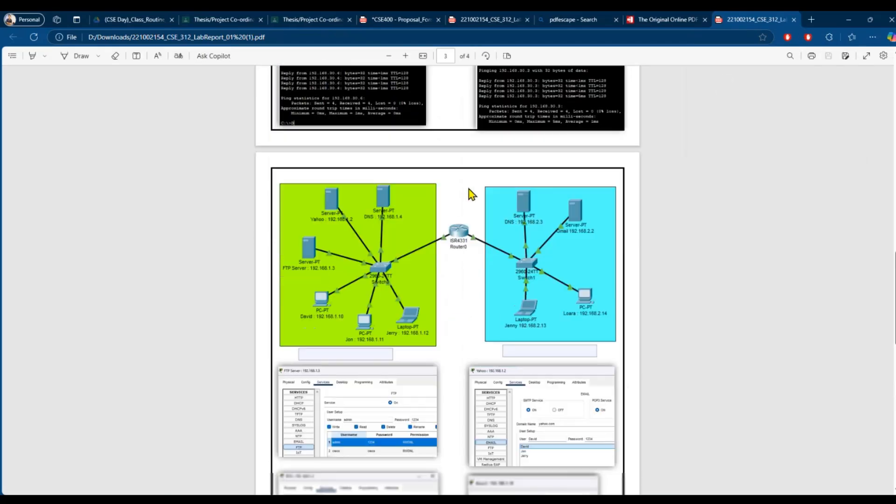
- Caption the page 3 diagrams 'Figure : 01' and 'Figure: 02' in the new fields
left_click(352, 319)
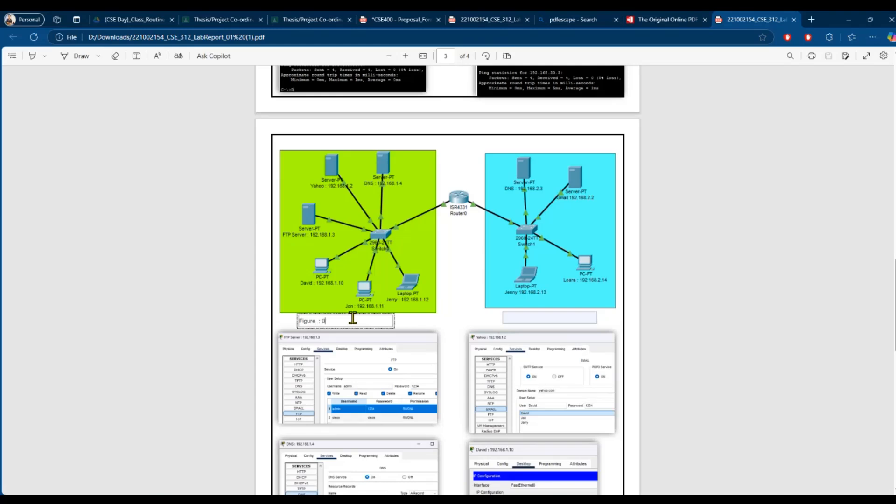
left_click(552, 318)
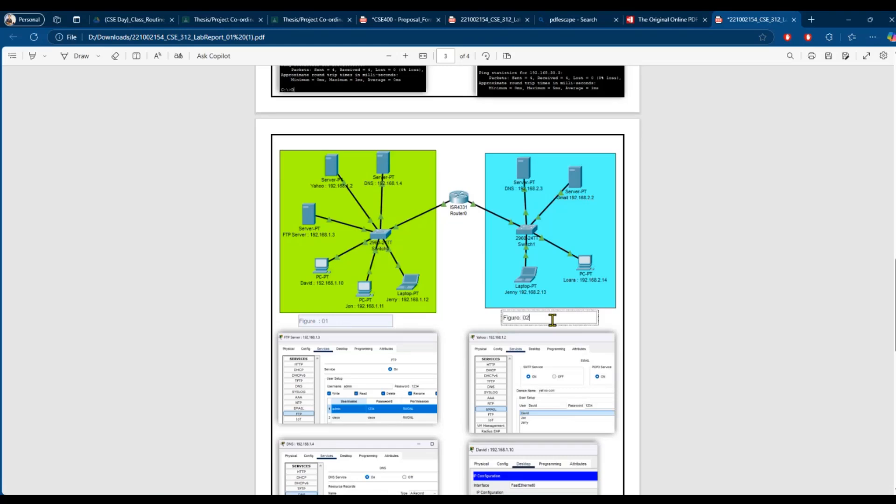
left_click(473, 242)
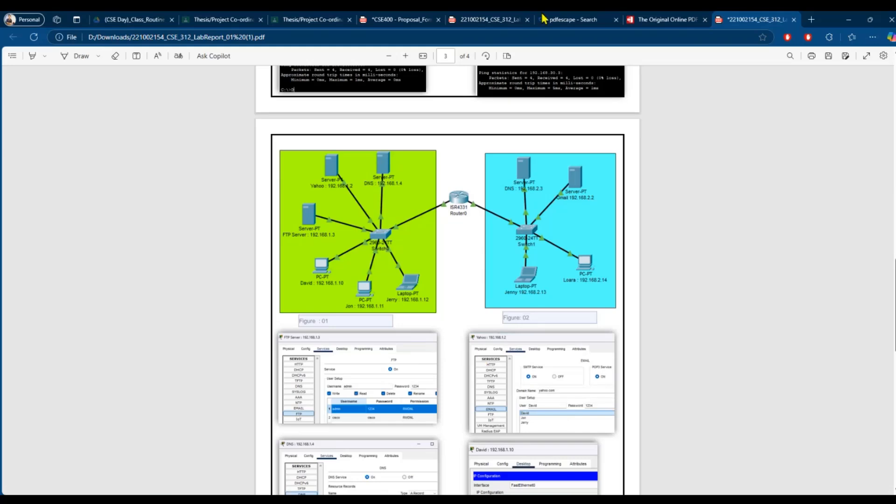
left_click(487, 19)
- Close the downloaded lab report copy without saving its changes
scroll(335, 346, "down", 8)
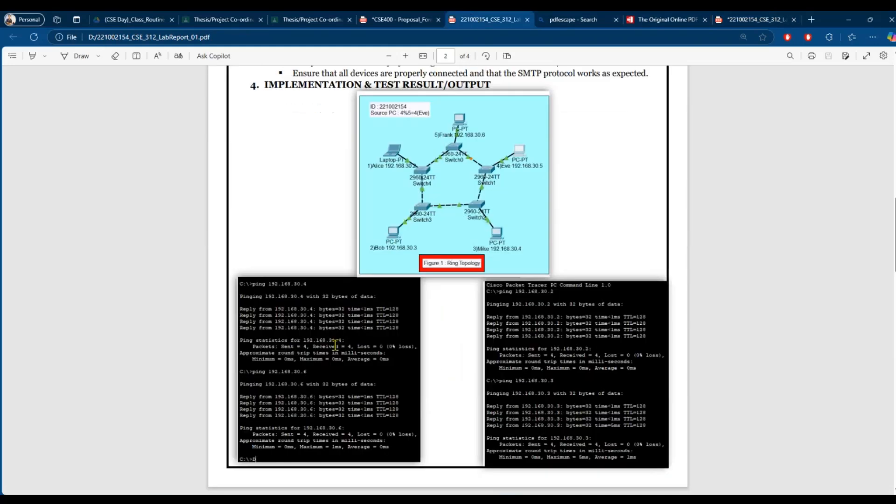
scroll(335, 346, "down", 10)
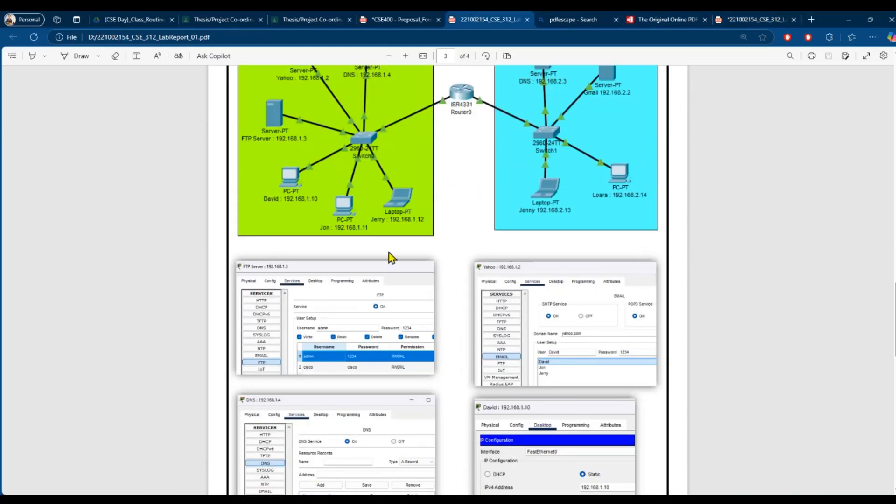
left_click(754, 19)
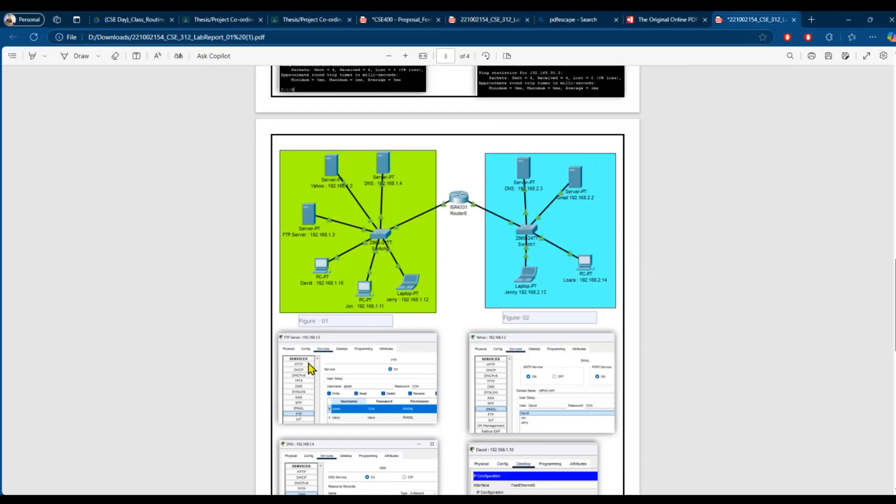
left_click(794, 19)
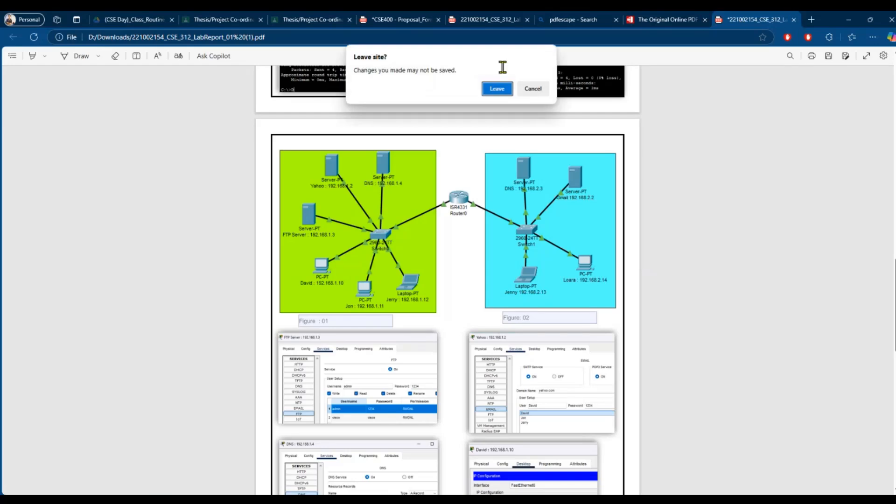
left_click(491, 92)
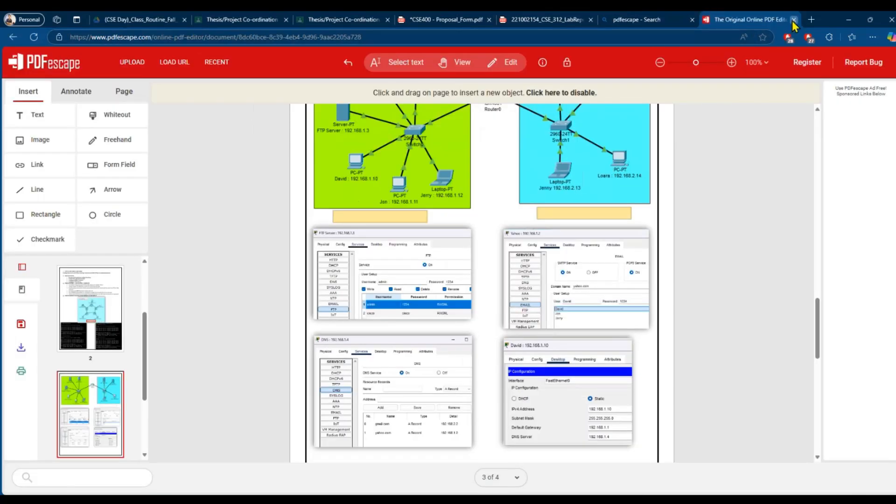
- Close the PDFescape, search, lab report and proposal form tabs, discarding the form's changes
left_click(793, 19)
left_click(757, 19)
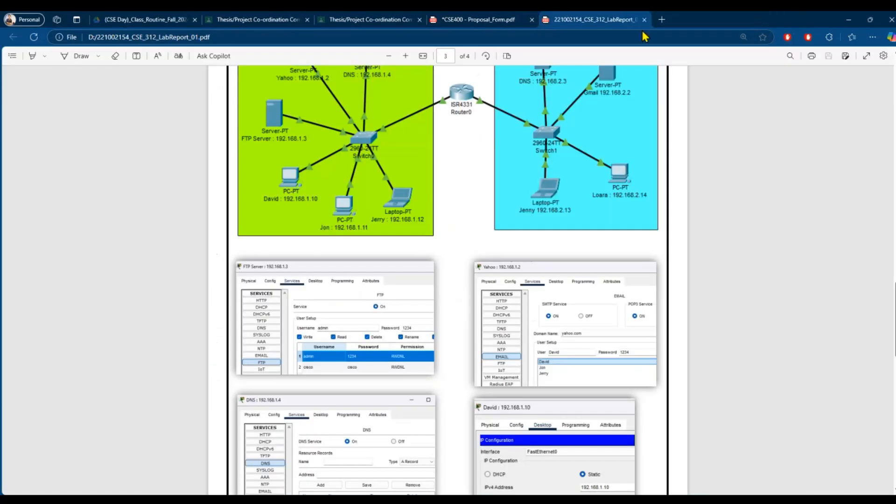
left_click(644, 20)
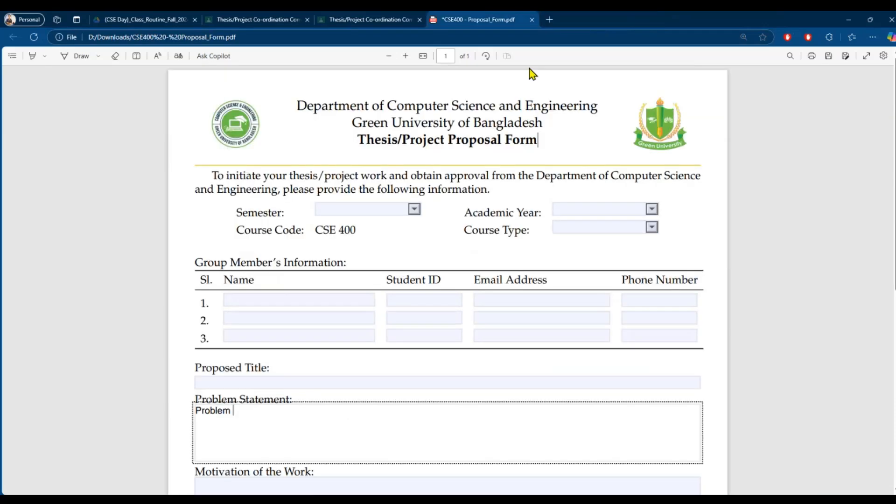
scroll(284, 278, "down", 5)
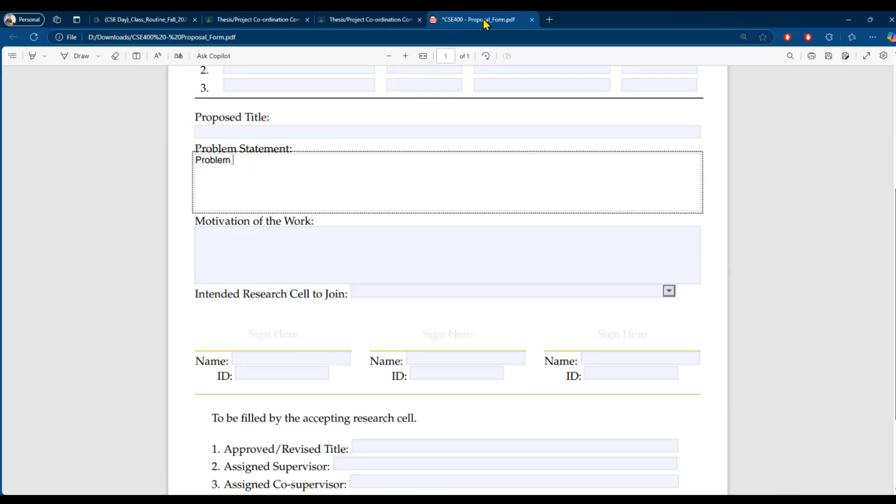
left_click(532, 20)
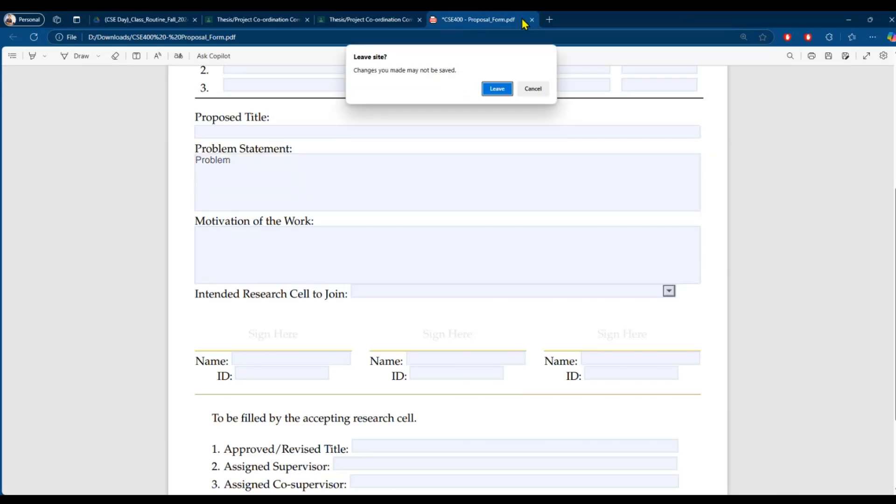
left_click(497, 88)
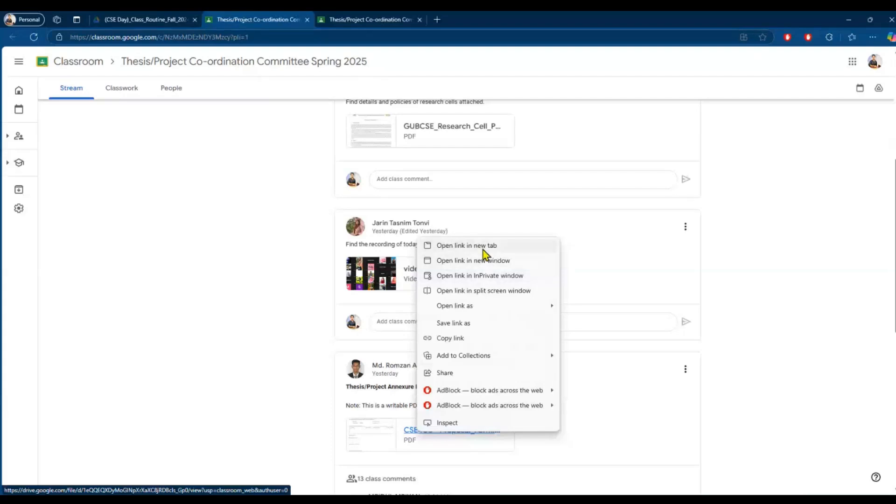
- Open the CSE400 - Proposal_Form attachment in its own tab and download the PDF
left_click(479, 248)
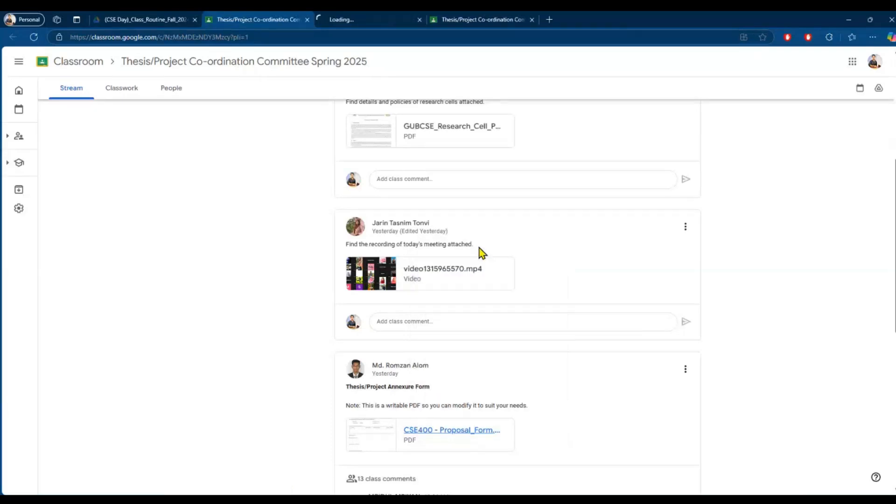
left_click(347, 20)
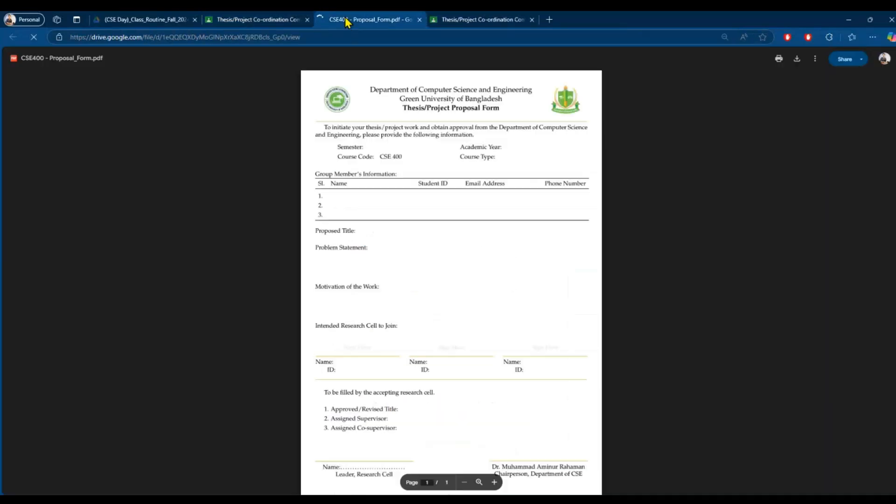
left_click(494, 482)
scroll(508, 443, "up", 3)
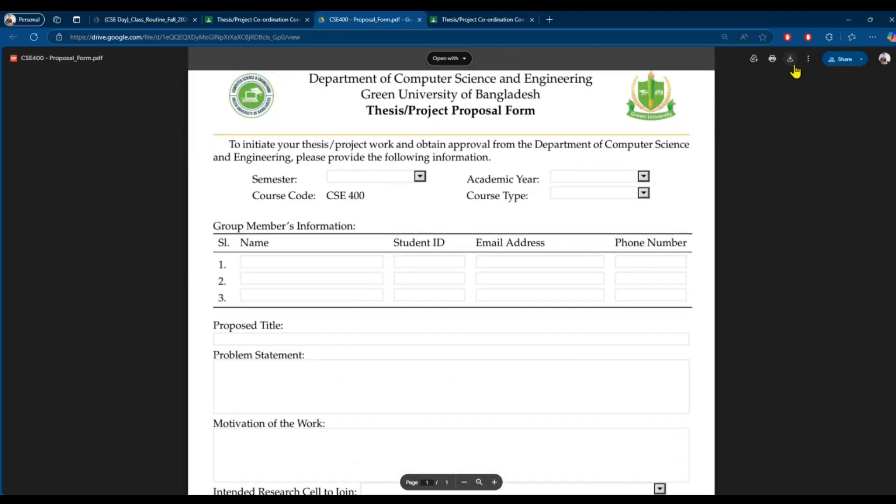
left_click(791, 59)
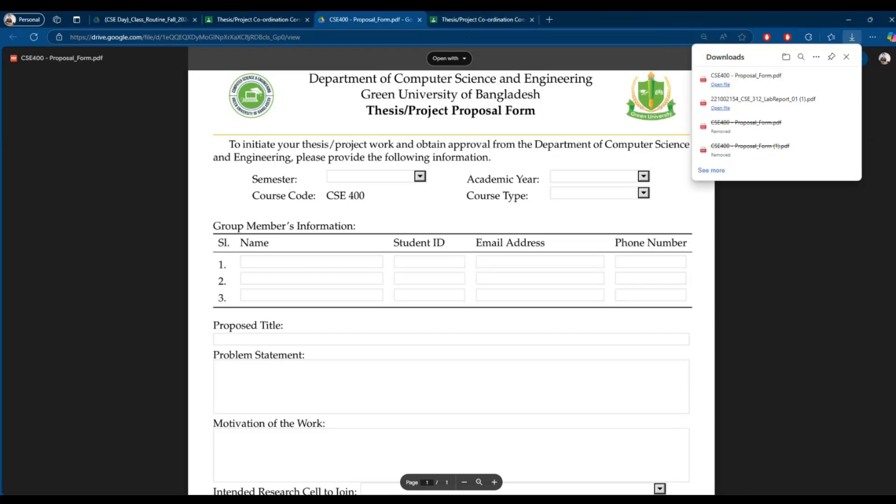
left_click(486, 499)
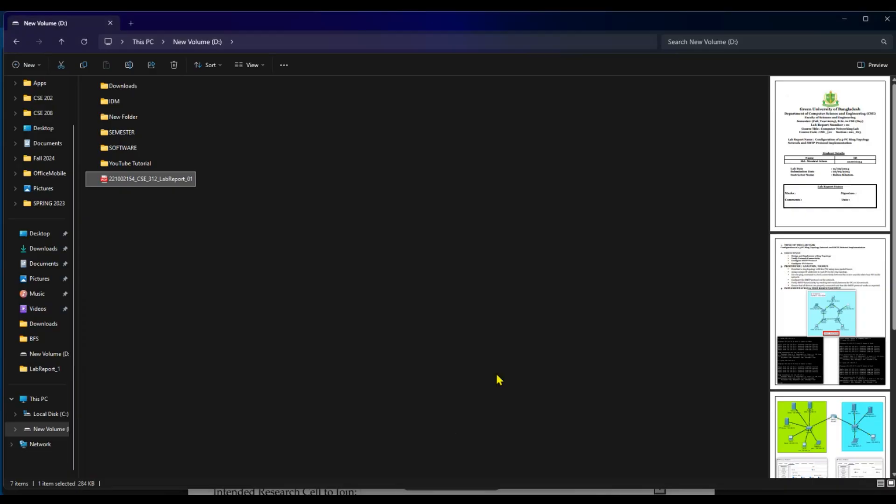
- Cut CSE400 - Proposal_Form from the D:\Downloads folder
left_click(62, 41)
double_click(243, 99)
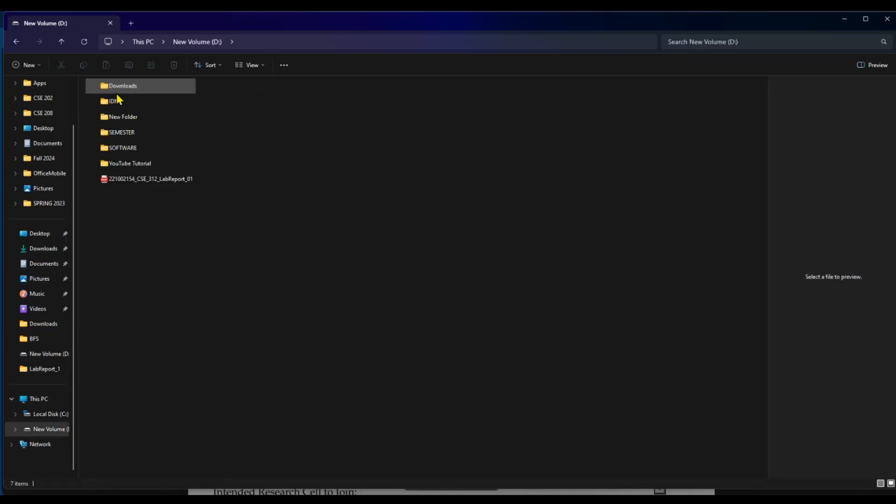
double_click(112, 89)
right_click(121, 93)
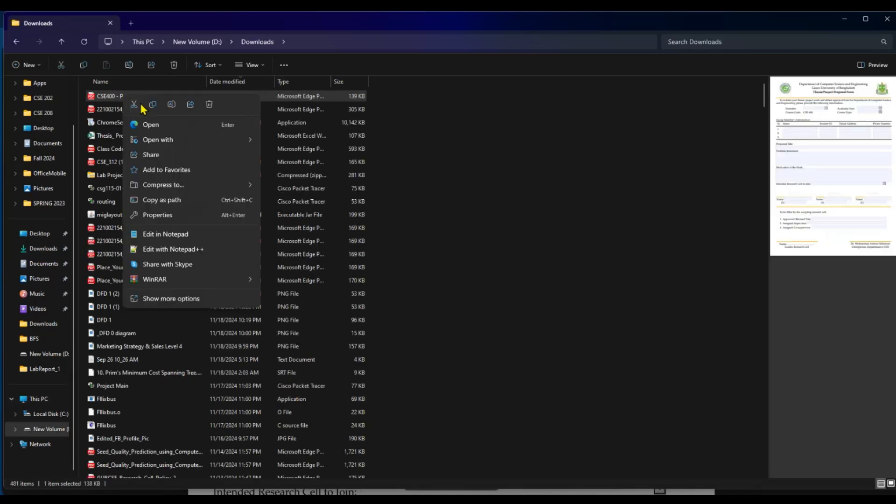
left_click(136, 105)
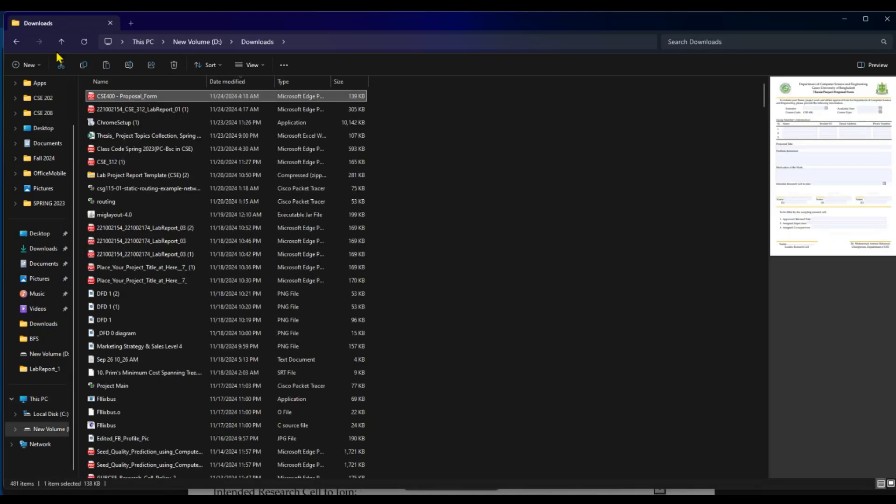
- Paste the proposal form into the D: drive root and open it in Edge
left_click(17, 42)
right_click(145, 203)
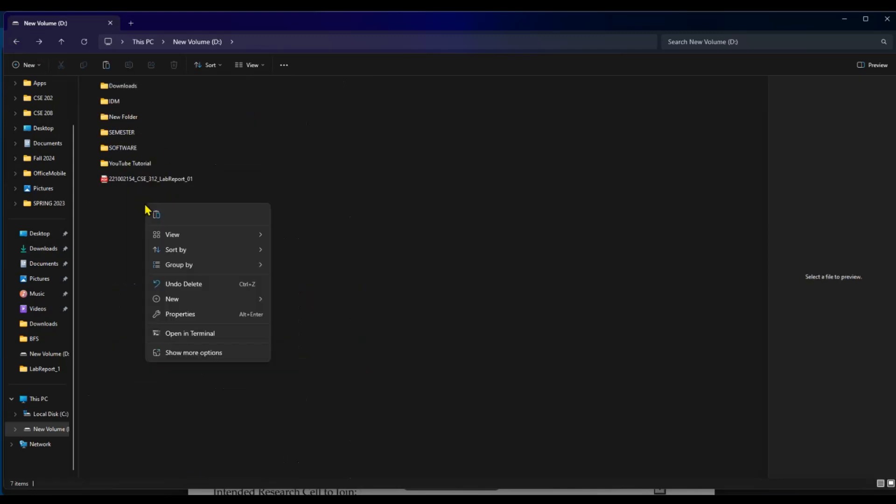
left_click(163, 215)
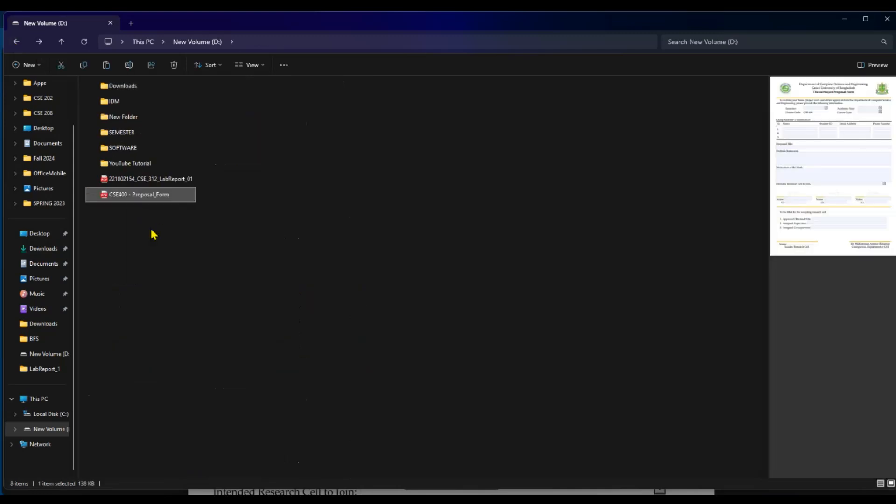
double_click(119, 200)
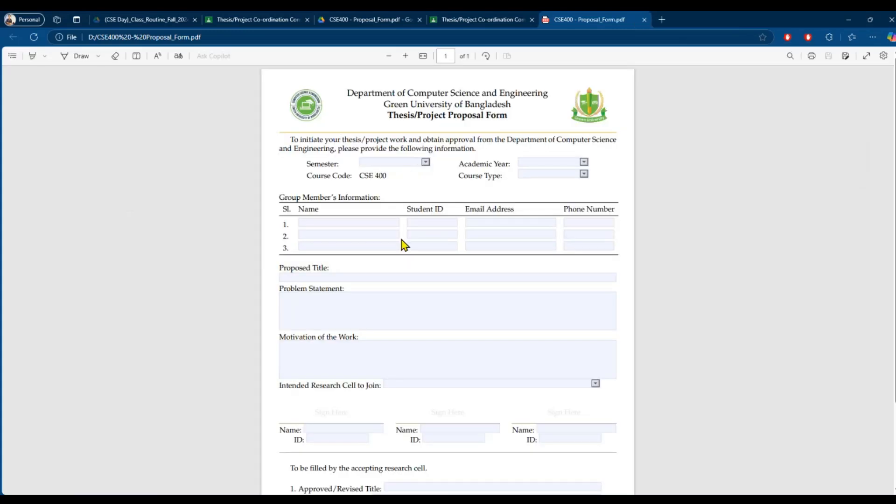
- Close the Google Drive copy and set Semester to Spring and Academic Year to 2025
left_click(405, 56)
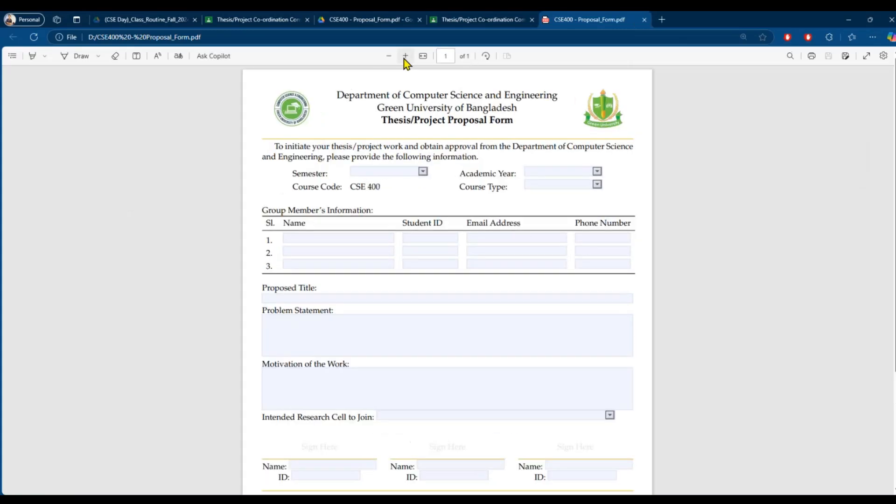
left_click(419, 20)
left_click(298, 241)
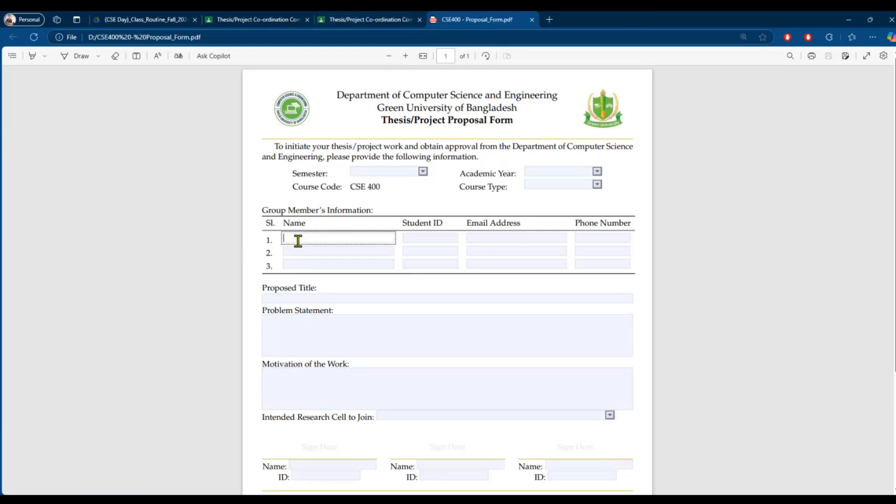
left_click(422, 172)
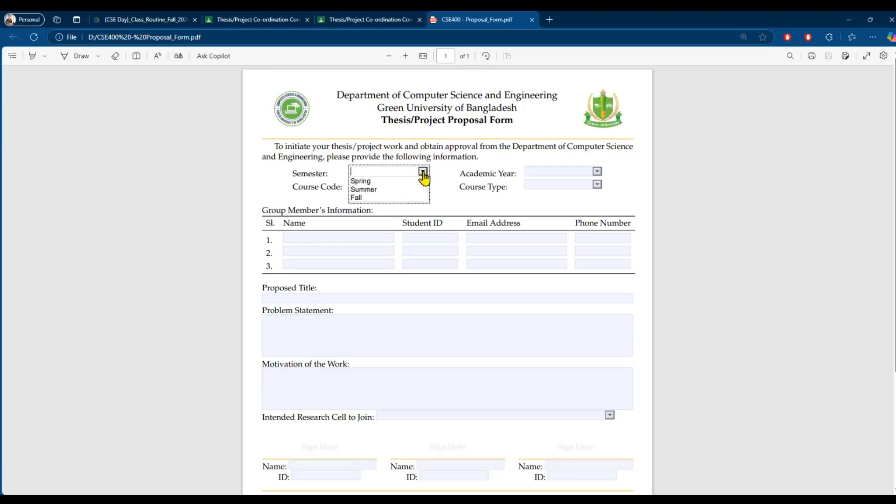
left_click(399, 182)
left_click(596, 173)
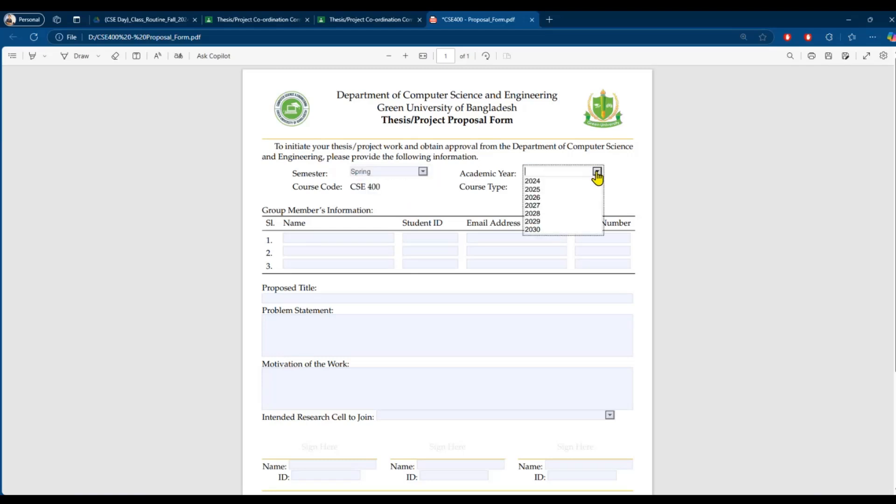
left_click(545, 190)
- Type placeholder 'Problem Statement' text in Problem Statement, then reload the page
left_click(300, 336)
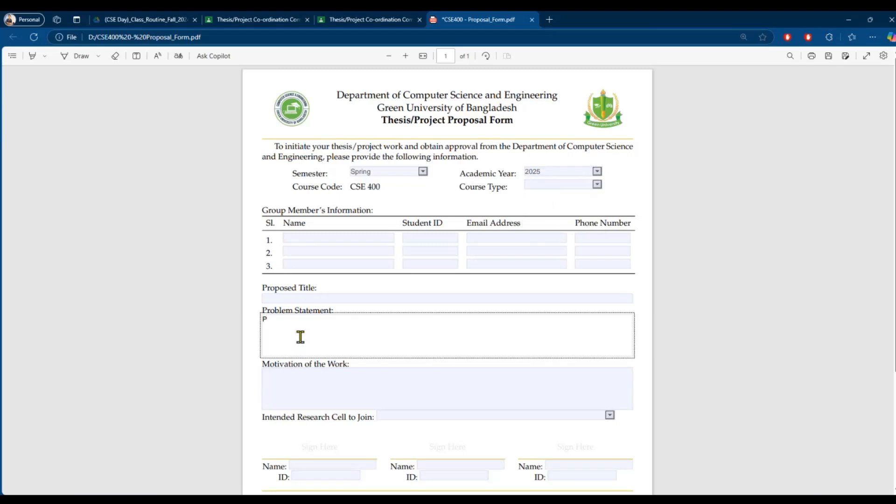
type("Problem Statement")
left_click(262, 182)
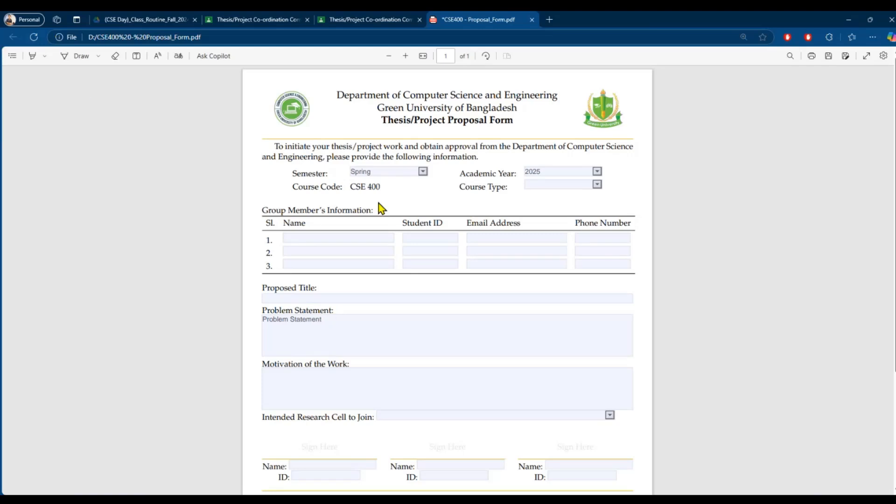
left_click(33, 37)
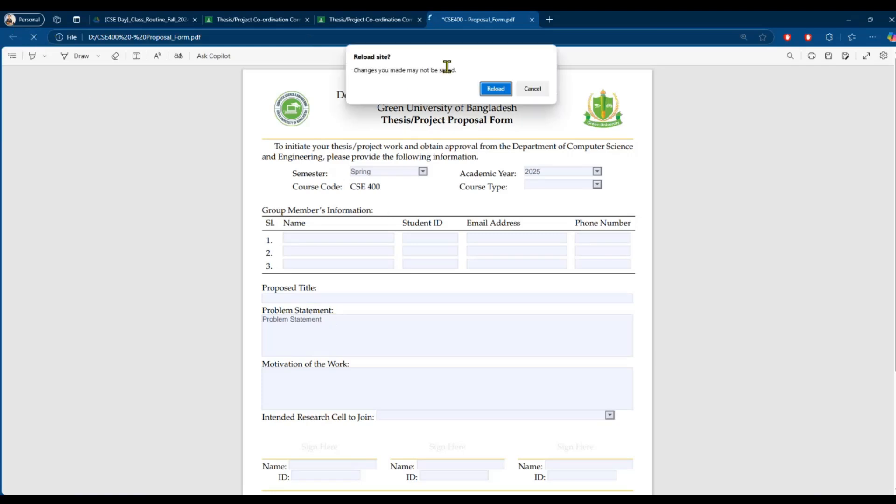
- Confirm the reload, discarding the form's entered values
left_click(488, 92)
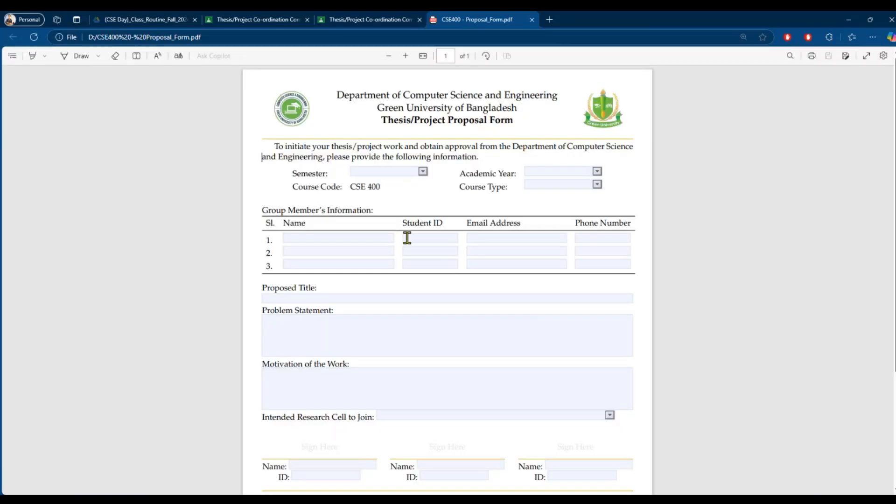
scroll(334, 298, "down", 3)
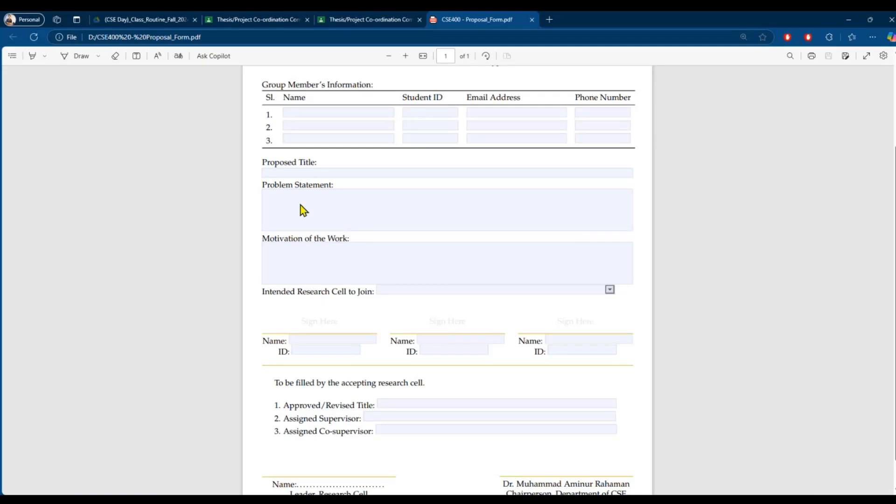
scroll(359, 369, "up", 3)
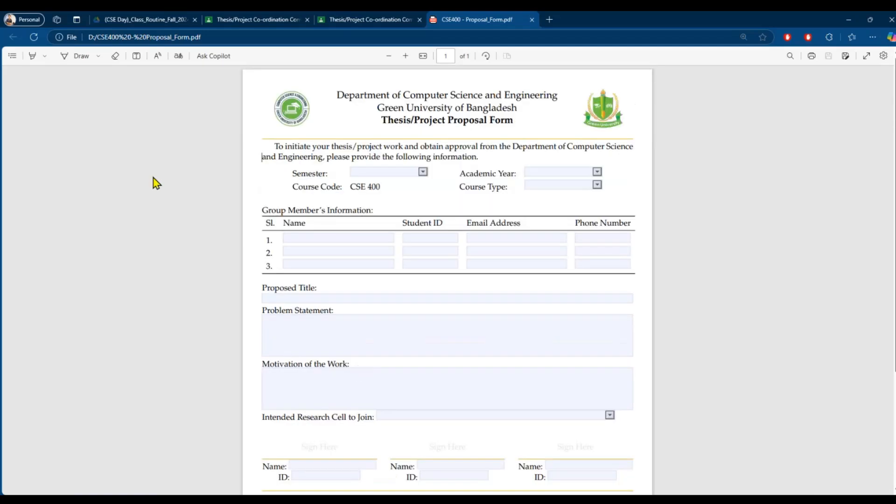
- Set Semester to Spring, Academic Year to 2025 and Course Type to Thesis
left_click(401, 170)
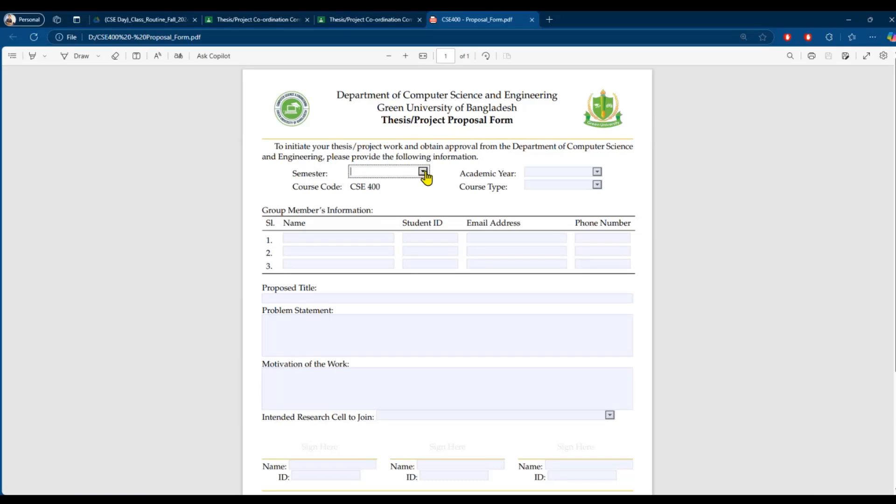
left_click(423, 173)
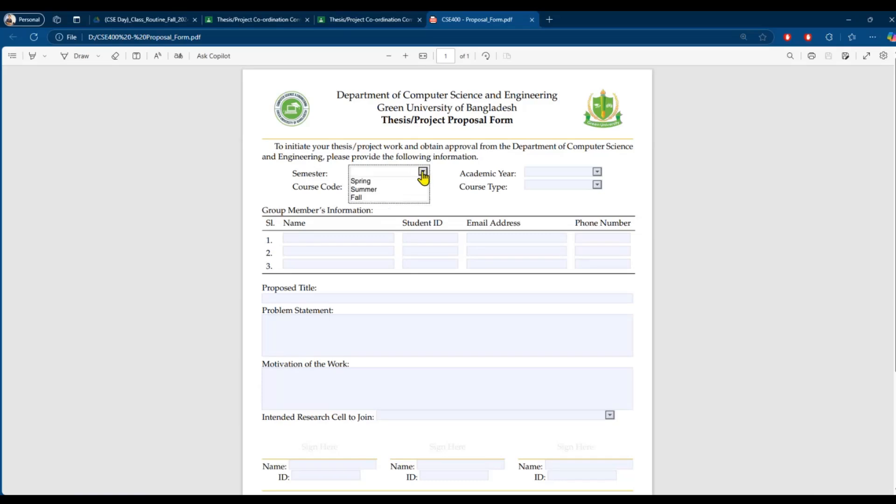
left_click(388, 181)
left_click(597, 172)
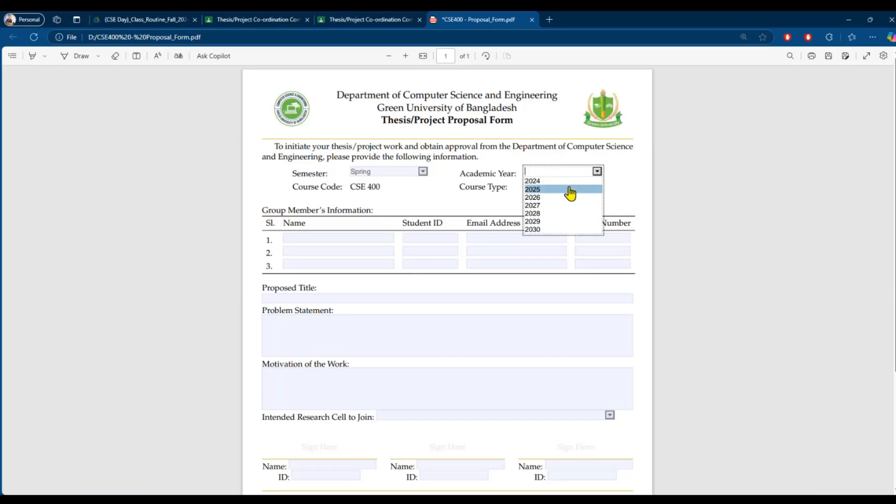
left_click(562, 189)
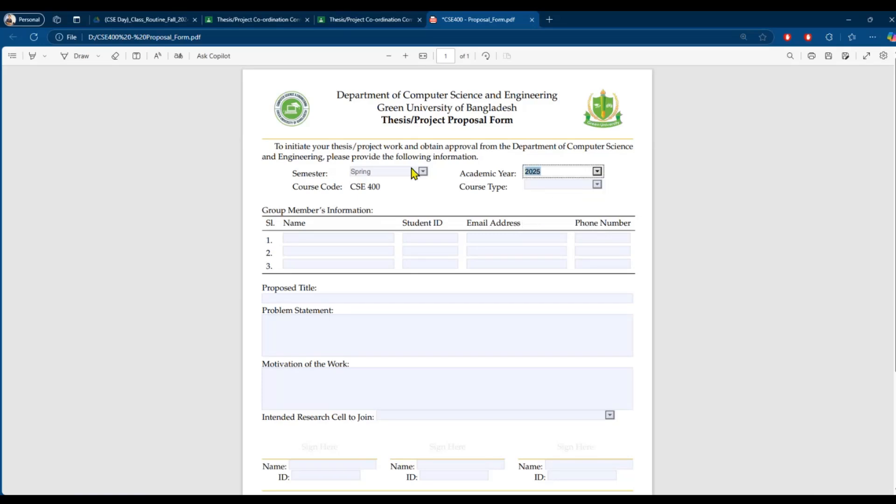
left_click(597, 185)
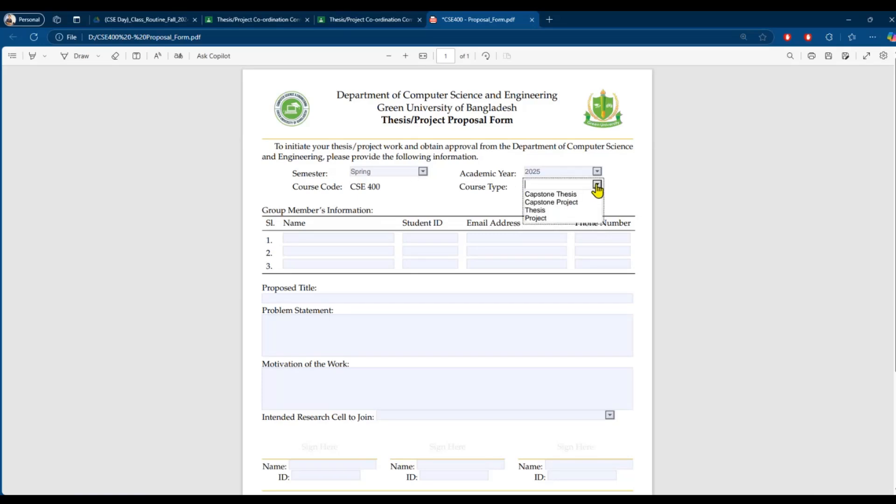
left_click(562, 211)
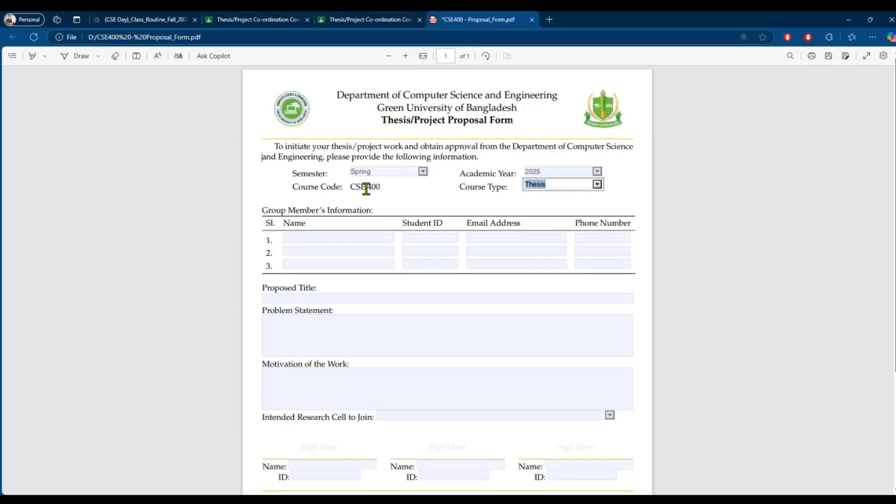
left_click(308, 240)
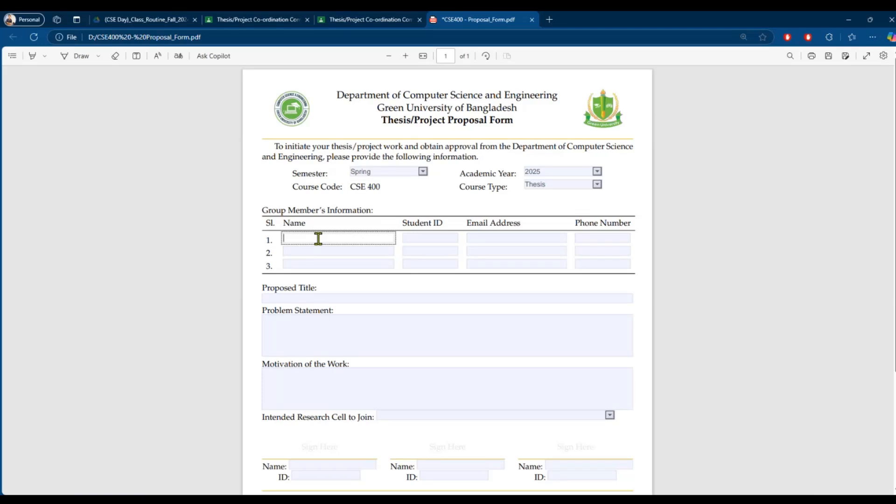
- Enter the first member's name and student ID, then copy the ID
left_click(411, 238)
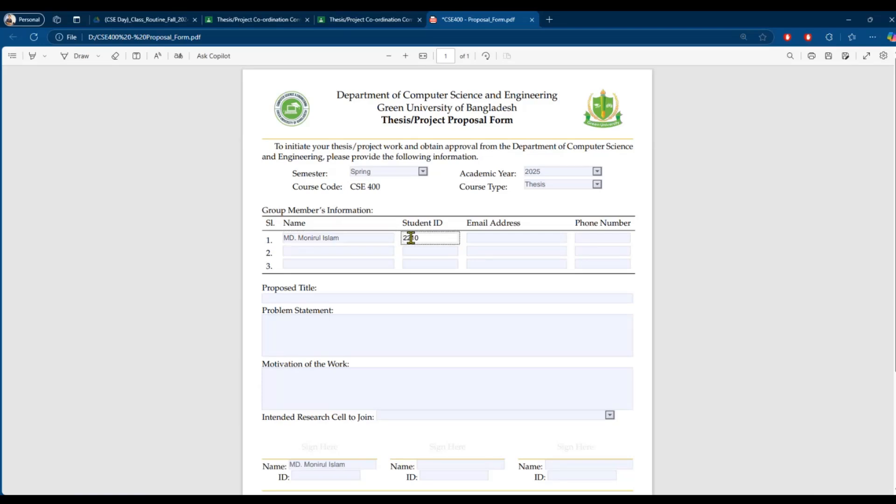
left_click_drag(438, 236, 401, 242)
right_click(414, 237)
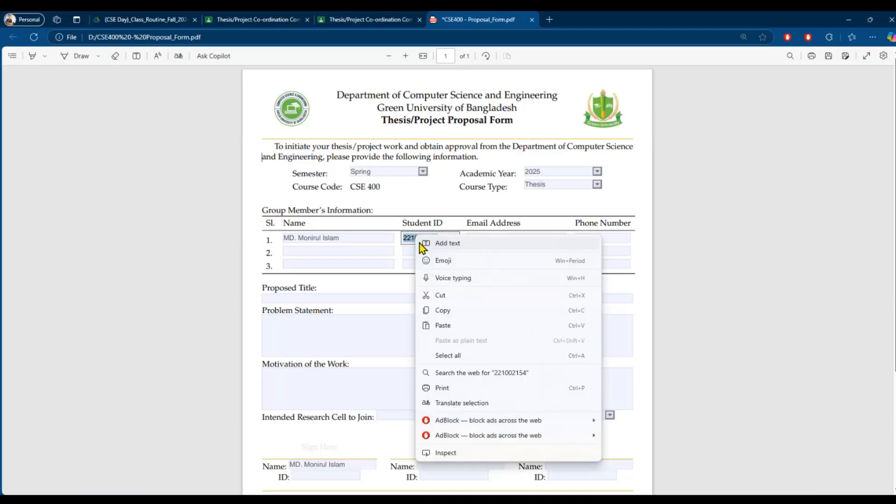
left_click(447, 311)
- Enter the first member's ID-based university e-mail, fixing a domain typo, and their phone number
left_click(485, 238)
key("ctrl+v")
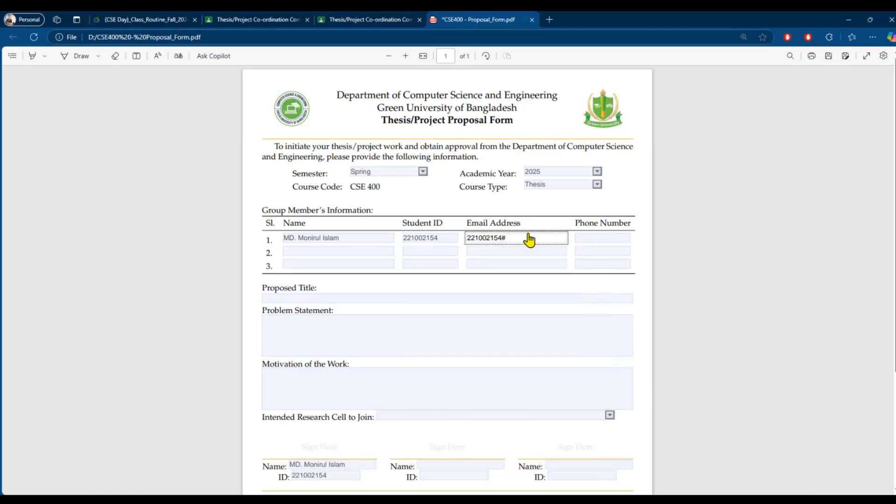
key("BackSpace")
type("@student.green.edu.bd")
left_click(531, 238)
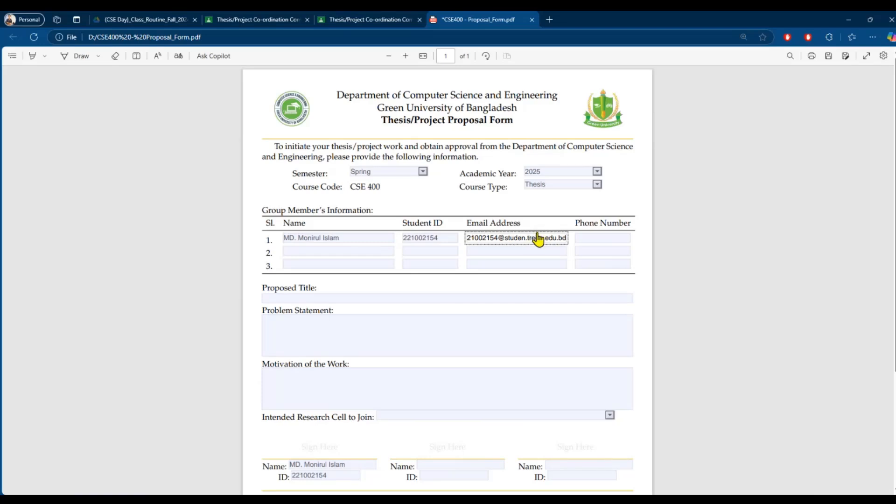
key("BackSpace")
type("g")
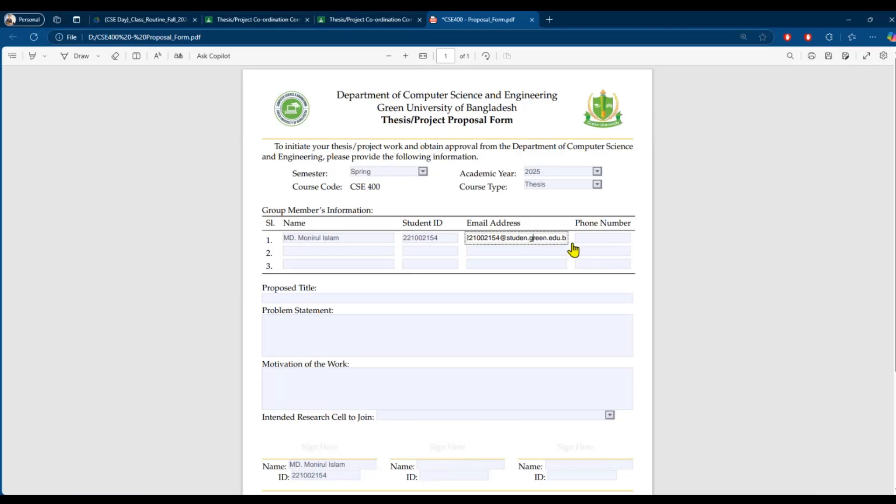
left_click(530, 264)
left_click(613, 238)
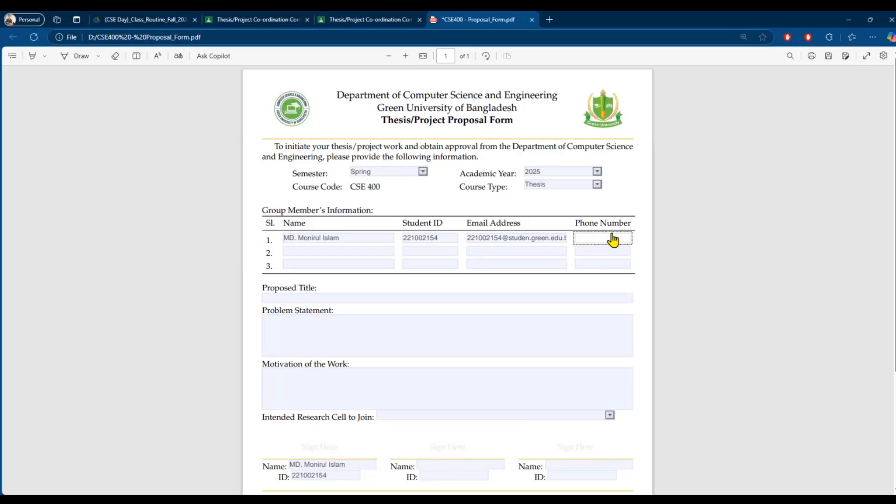
- Fill member row 2 with name XYZ, student ID 221 and e-mail 221
left_click(319, 251)
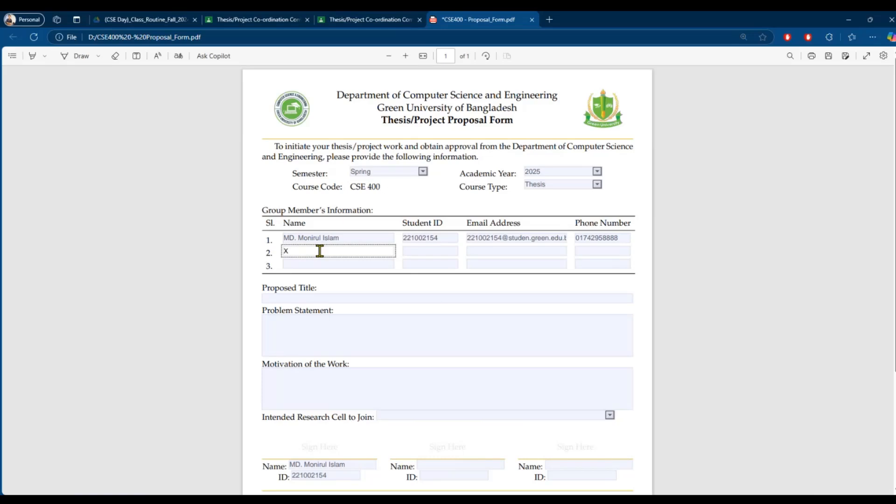
type("XYZ")
left_click(424, 250)
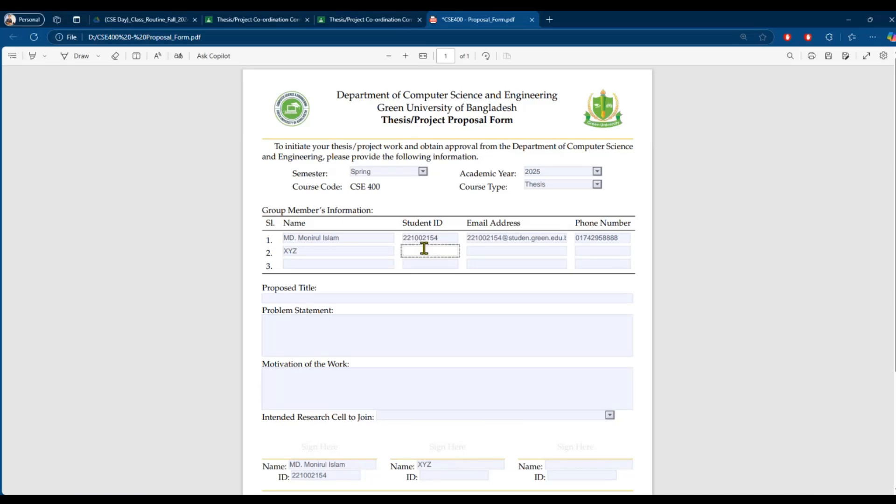
type("221")
left_click(483, 251)
type("2")
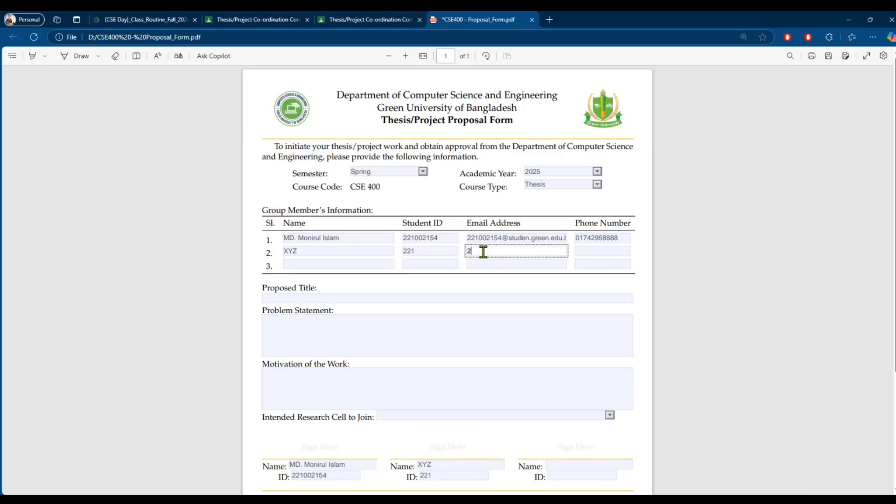
type("21")
left_click(595, 254)
type("221")
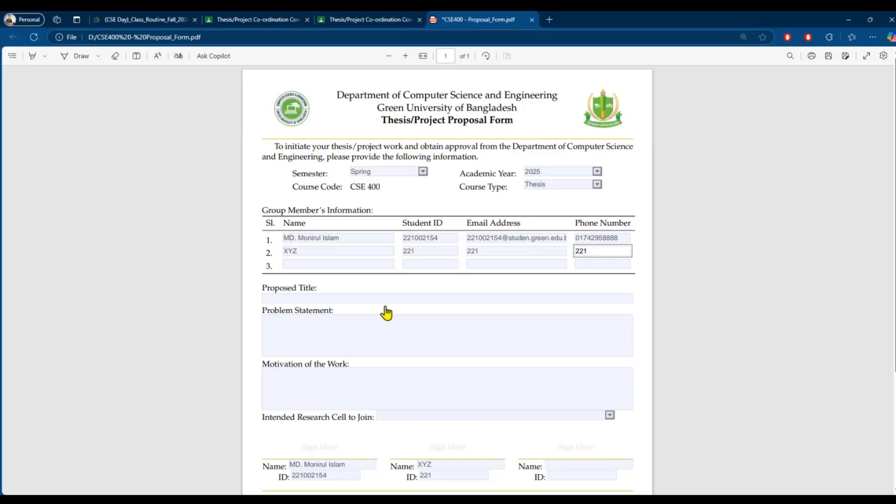
scroll(342, 344, "down", 3)
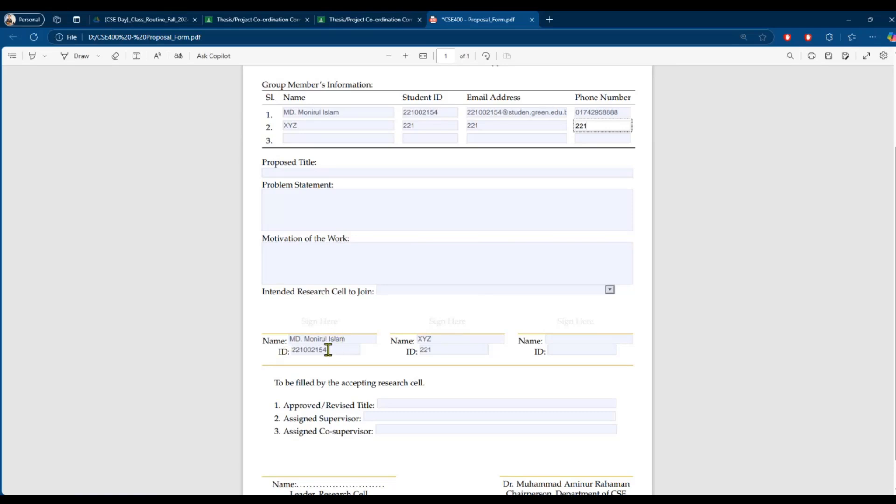
scroll(392, 292, "up", 3)
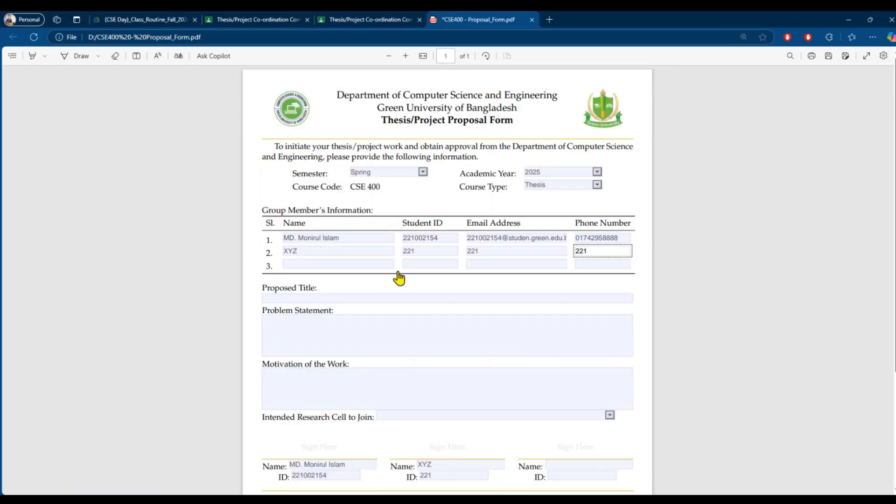
scroll(426, 410, "down", 3)
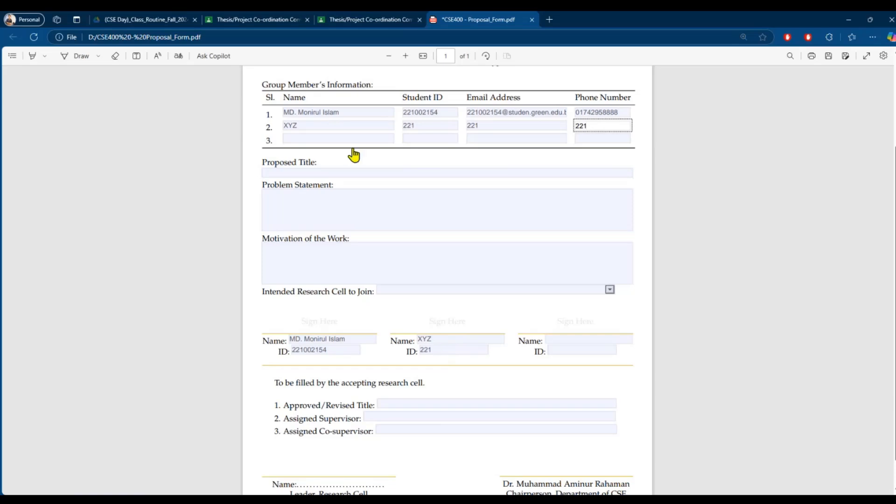
- Fill member row 3 with name ABC, ID 222 and e-mail 222, leaving phone blank
left_click(300, 141)
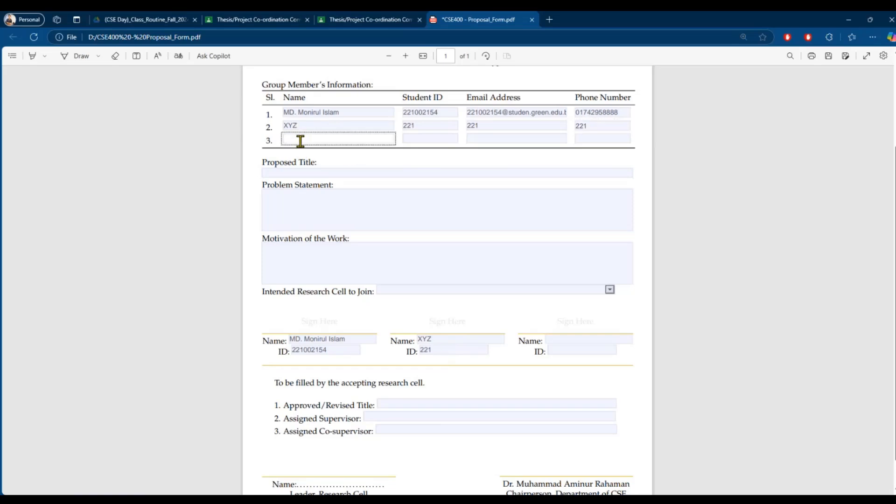
type("ABC")
left_click(424, 138)
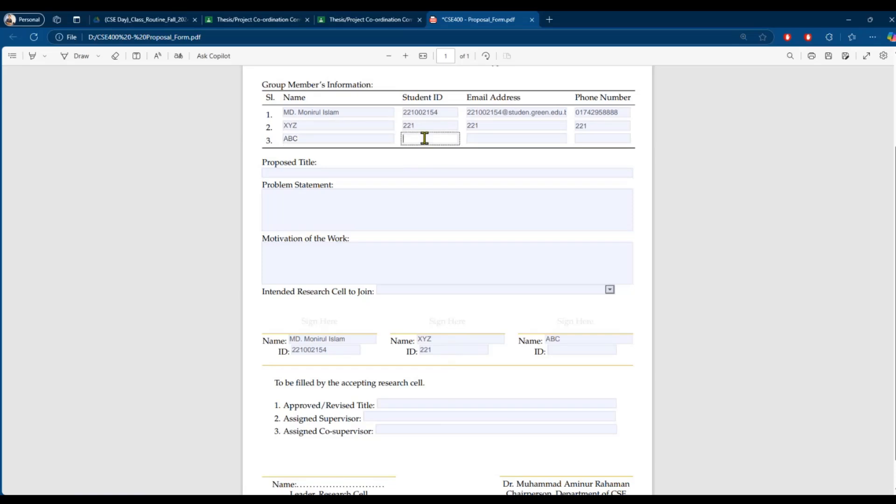
type("222")
left_click(477, 139)
type("22")
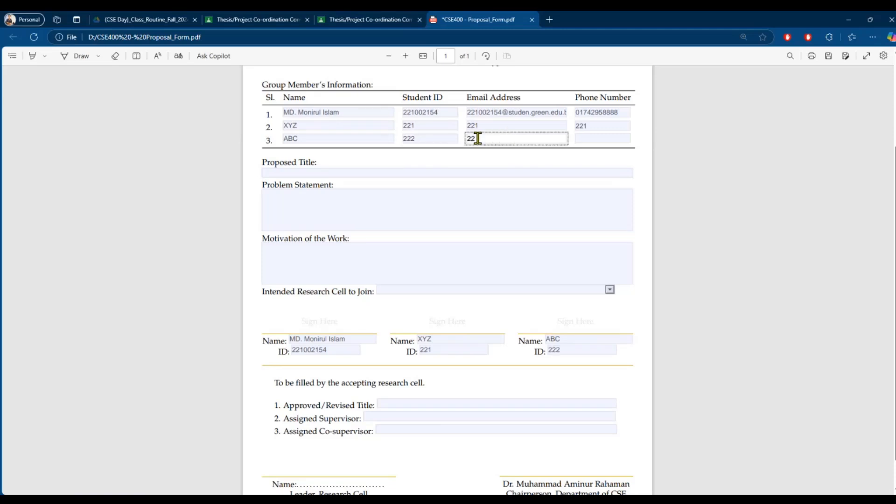
type("2")
left_click(585, 138)
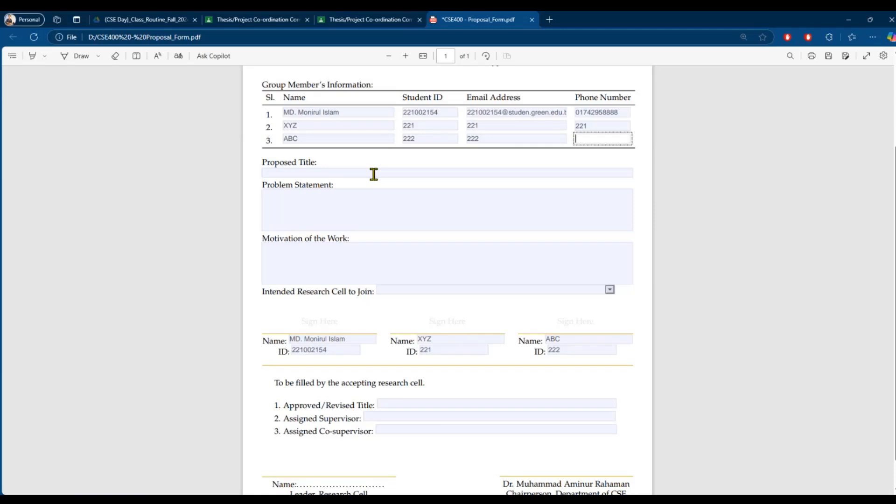
left_click(570, 351)
left_click(497, 377)
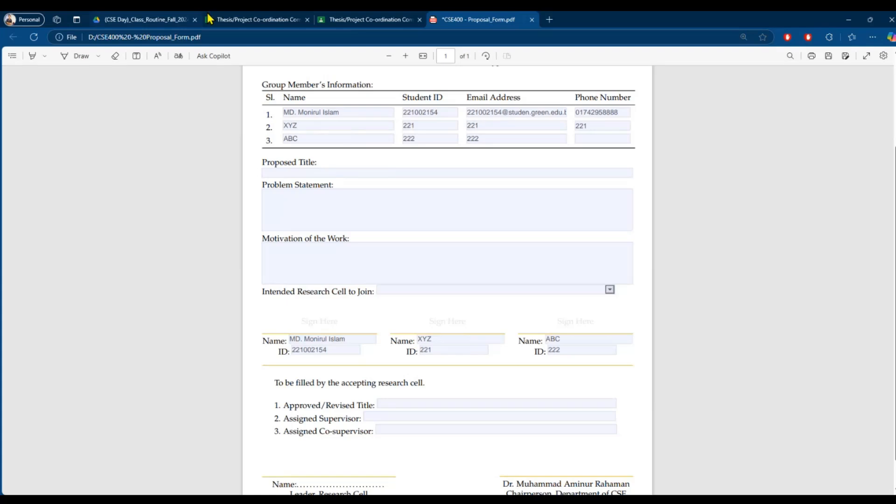
- Go to the Thesis/Project Co-ordination class and open the topics spreadsheet attachment
left_click(346, 19)
scroll(348, 275, "down", 1)
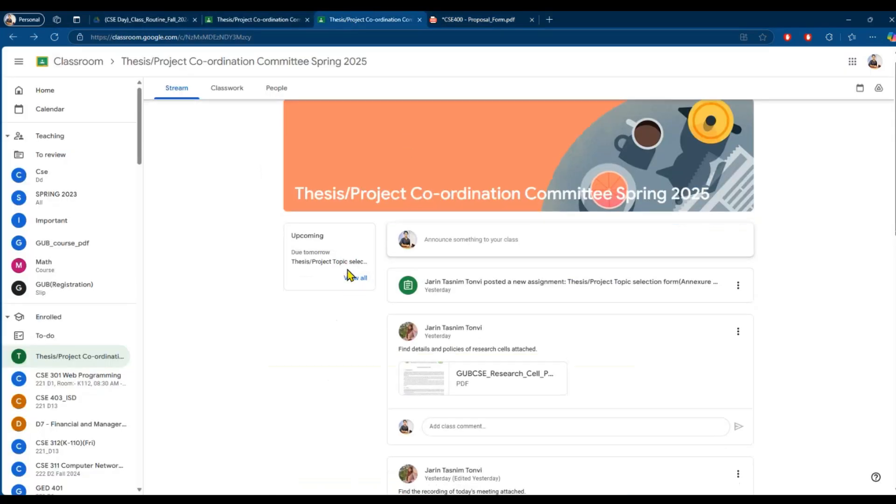
scroll(348, 275, "down", 10)
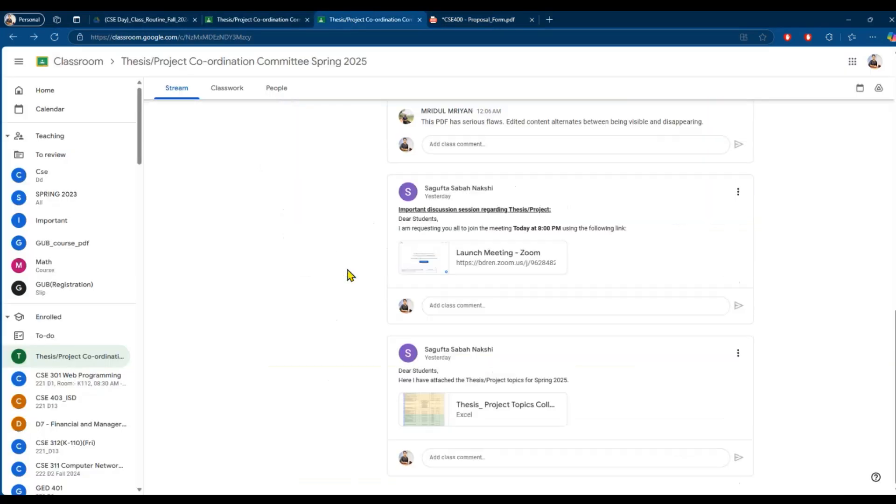
right_click(484, 408)
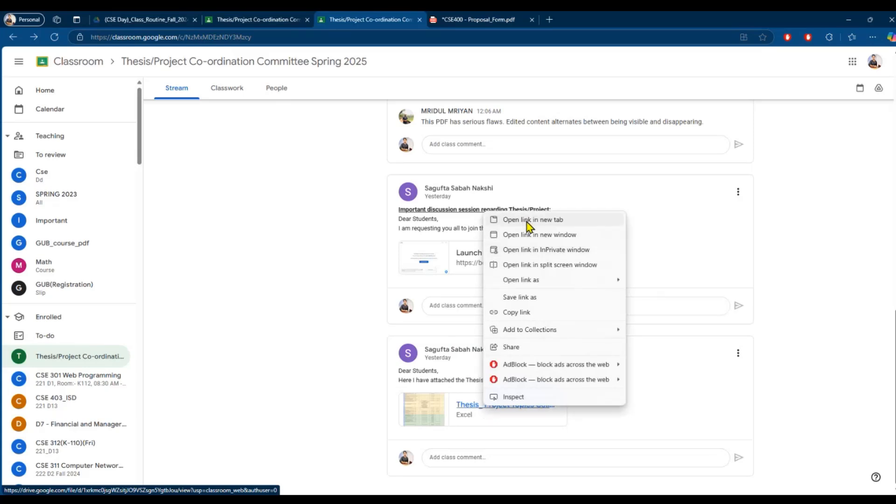
left_click(481, 411)
left_click(480, 412)
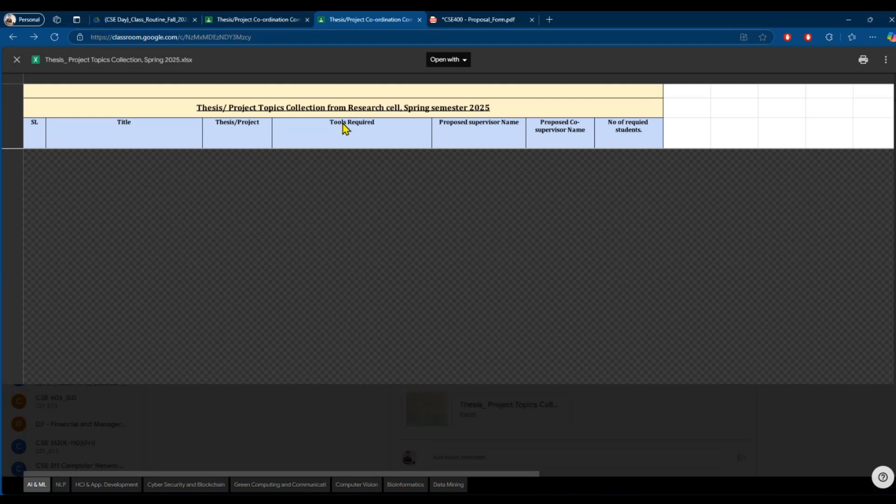
- Pick the soil health analysis topic and open the file with Google Sheets
scroll(256, 184, "down", 10)
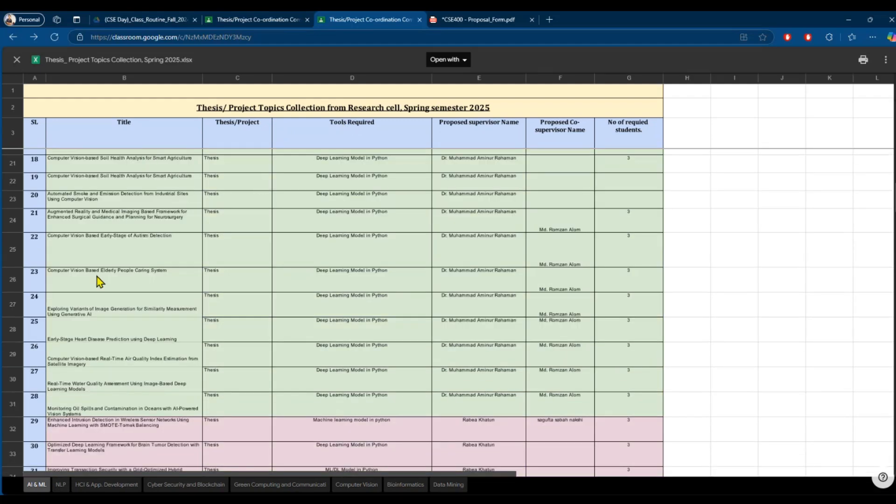
scroll(98, 280, "up", 10)
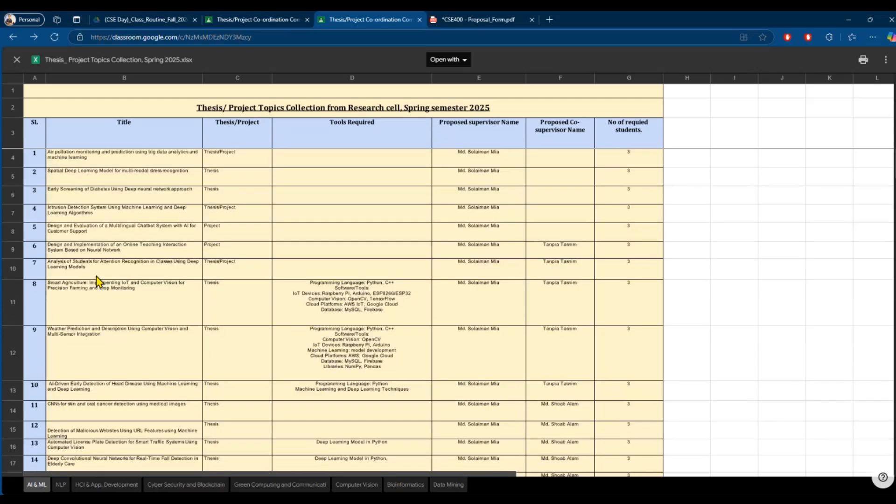
scroll(98, 280, "down", 6)
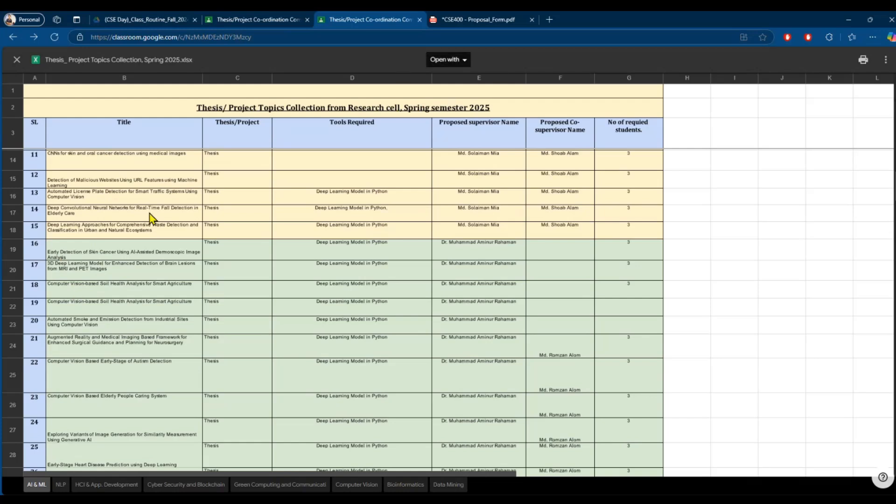
left_click(82, 294)
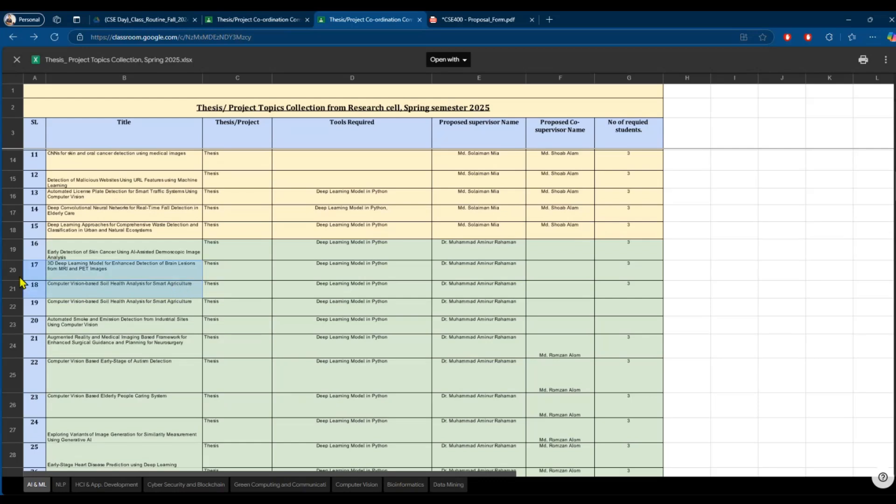
left_click(460, 60)
left_click(476, 91)
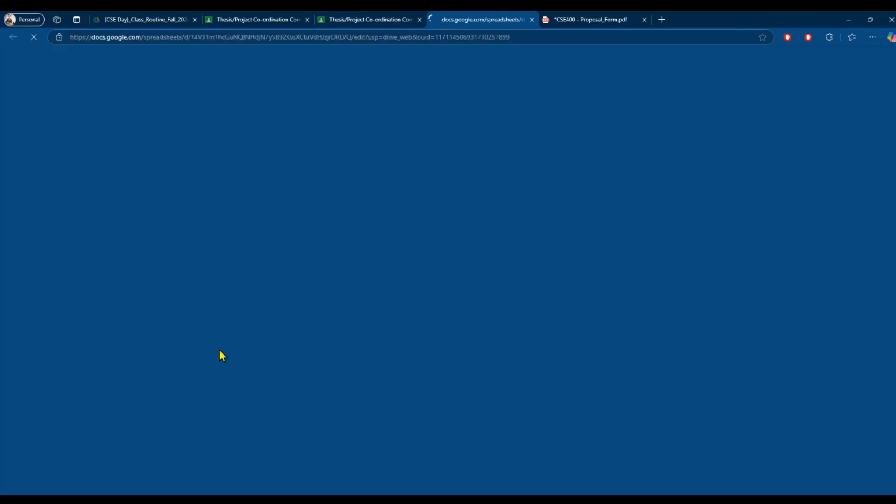
- Copy the 'Computer Vision-based Soil Health Analysis for Smart Agriculture' title text from cell B21
scroll(71, 286, "down", 5)
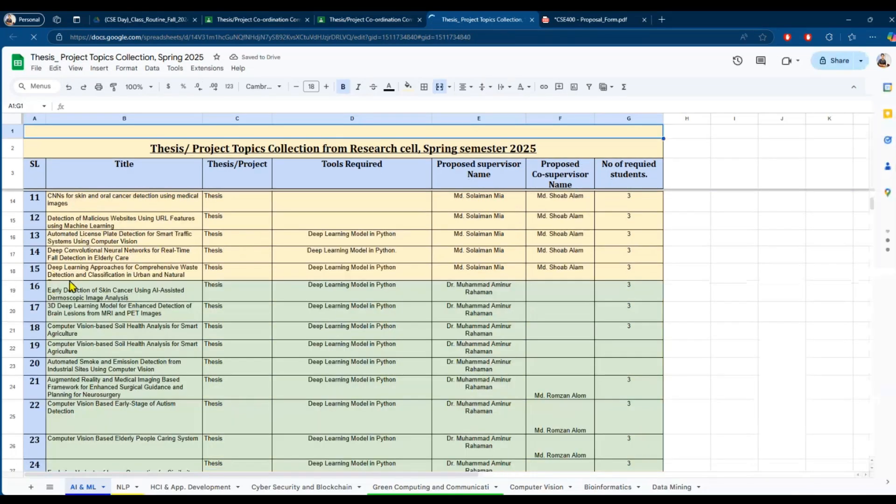
scroll(71, 286, "up", 2)
scroll(158, 273, "down", 3)
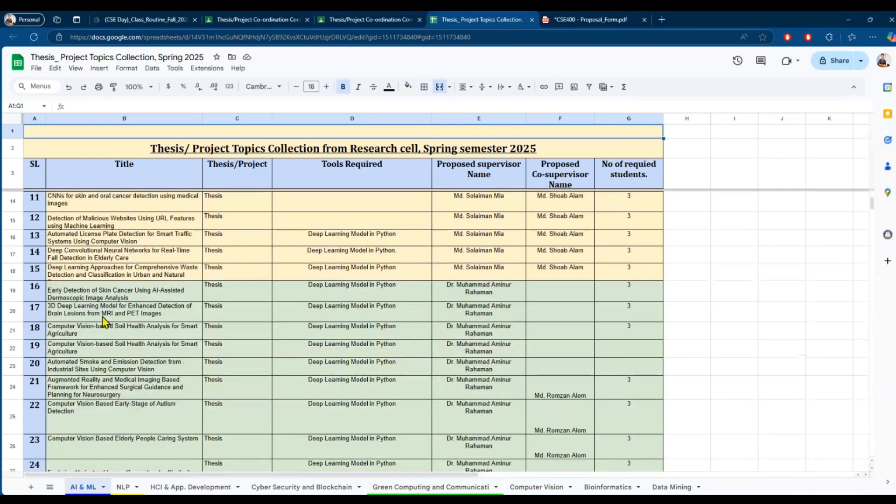
left_click(94, 330)
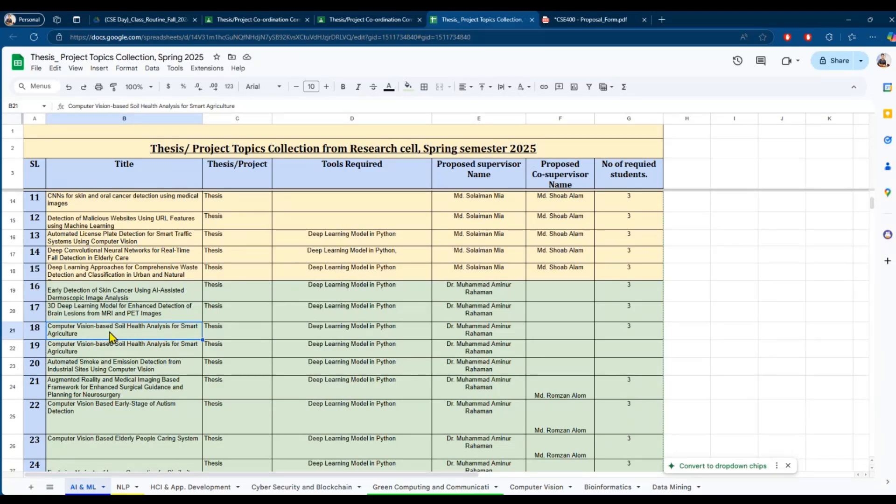
left_click(199, 105)
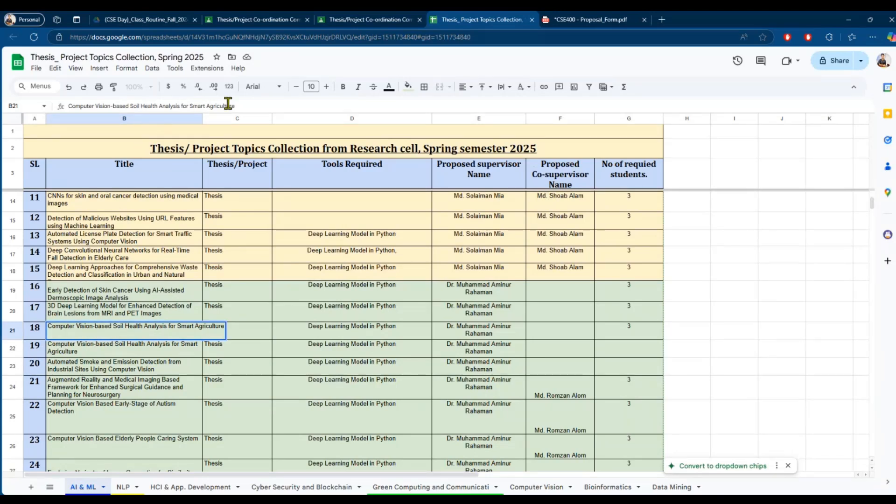
left_click_drag(234, 106, 60, 105)
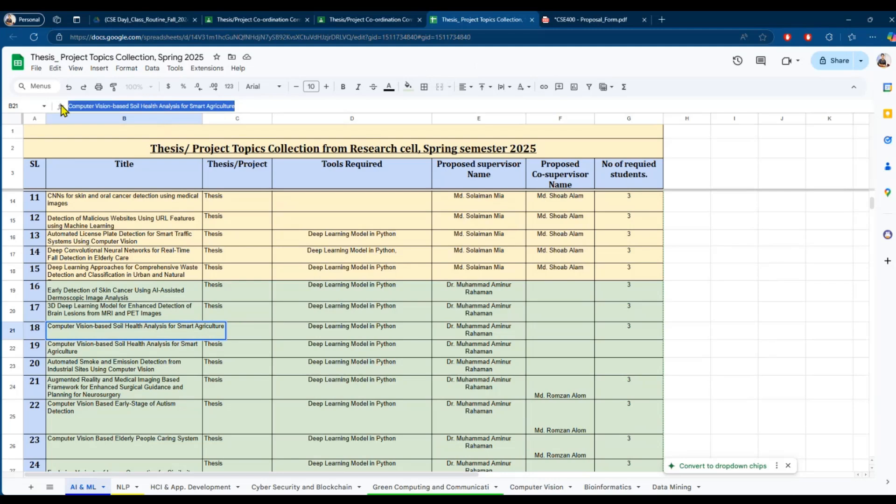
left_click(131, 102)
left_click_drag(234, 106, 69, 104)
right_click(137, 106)
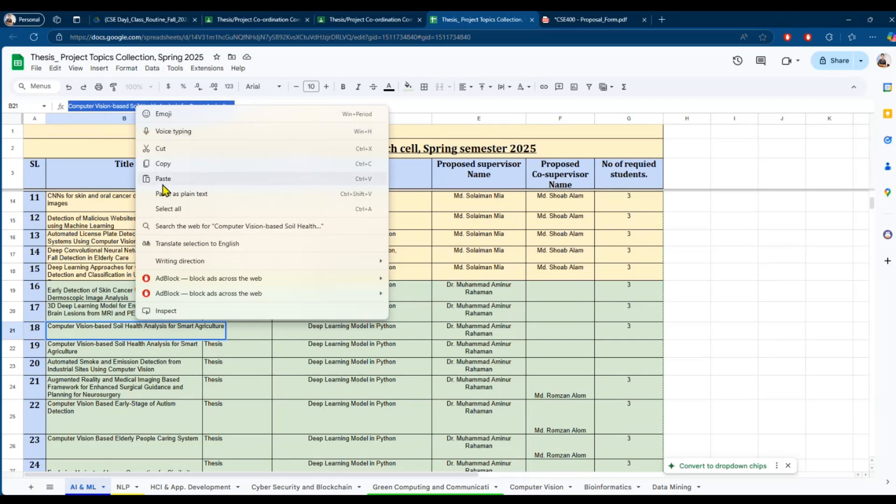
left_click(167, 164)
- Paste the copied soil health analysis title into the form's Proposed Title field
left_click(579, 20)
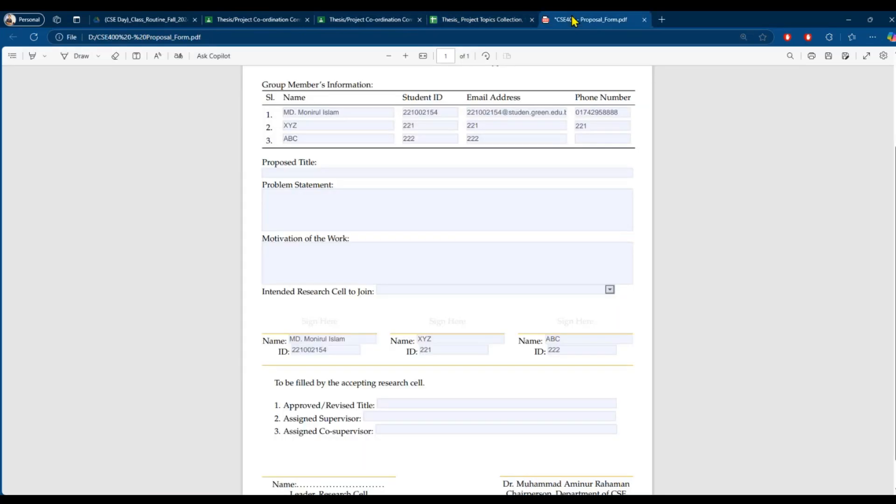
left_click(300, 173)
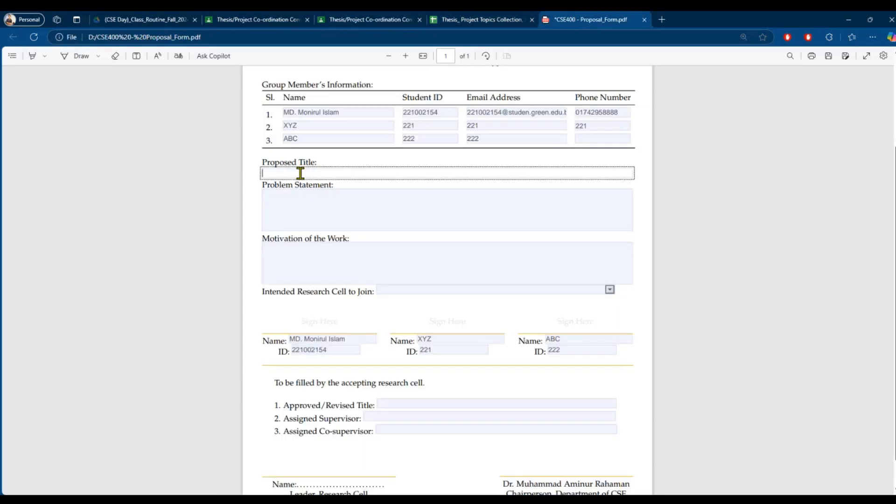
right_click(301, 173)
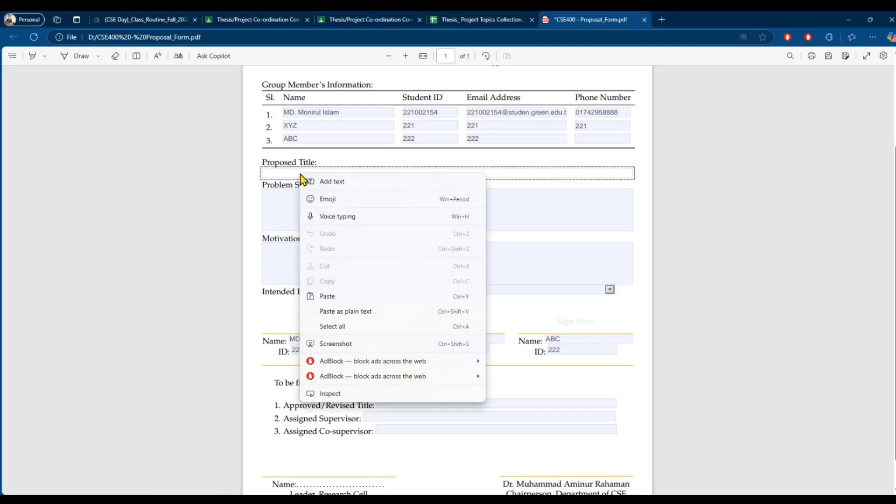
left_click(342, 296)
- Type placeholder 'Prolbem Statemnet' text into the Problem Statement field
left_click(382, 208)
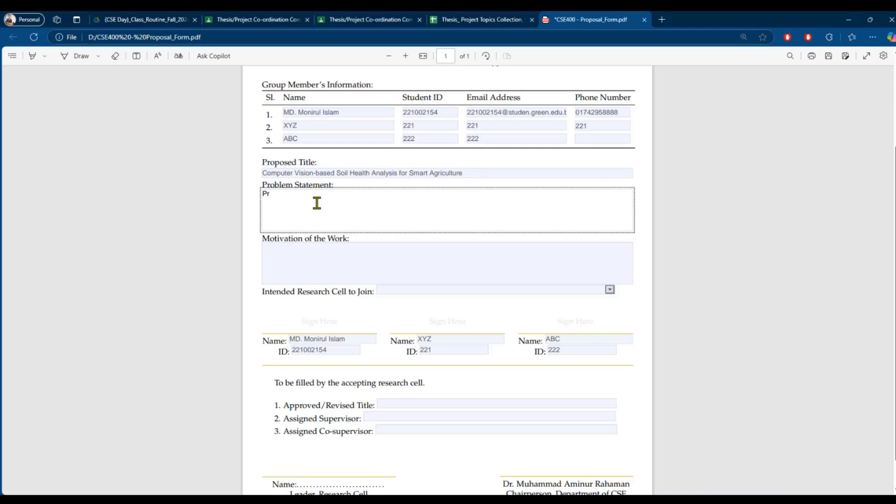
type("m Statemnet")
left_click(315, 255)
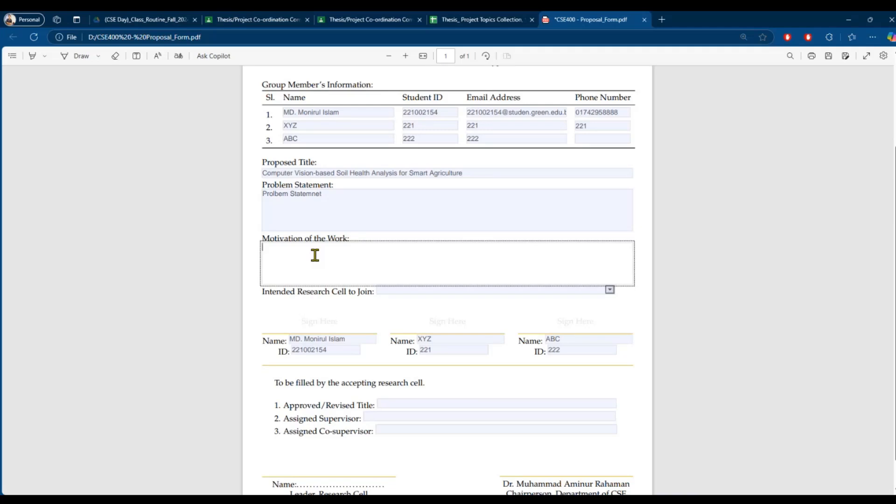
- Type 'Motivation of the Work' as placeholder text in the Motivation field, fixing typos
type("Motiv")
type("at")
key("BackSpace")
key("BackSpace")
type("on of the Wor")
left_click(270, 304)
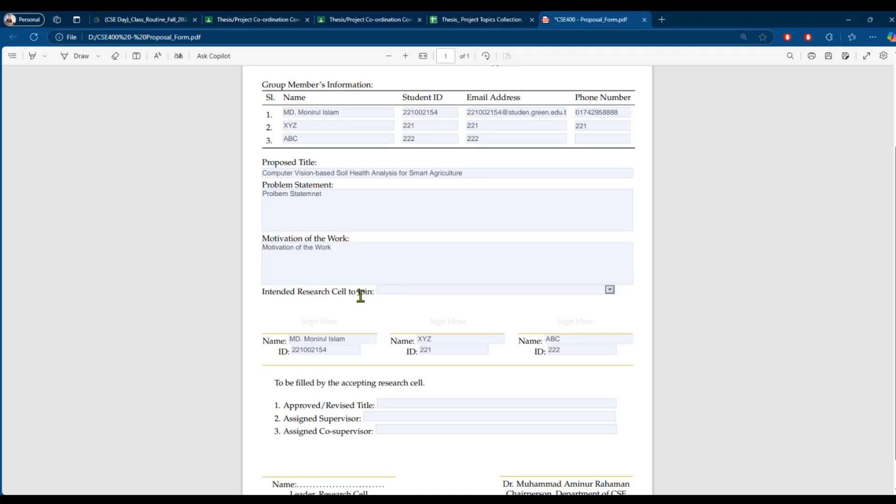
left_click(609, 291)
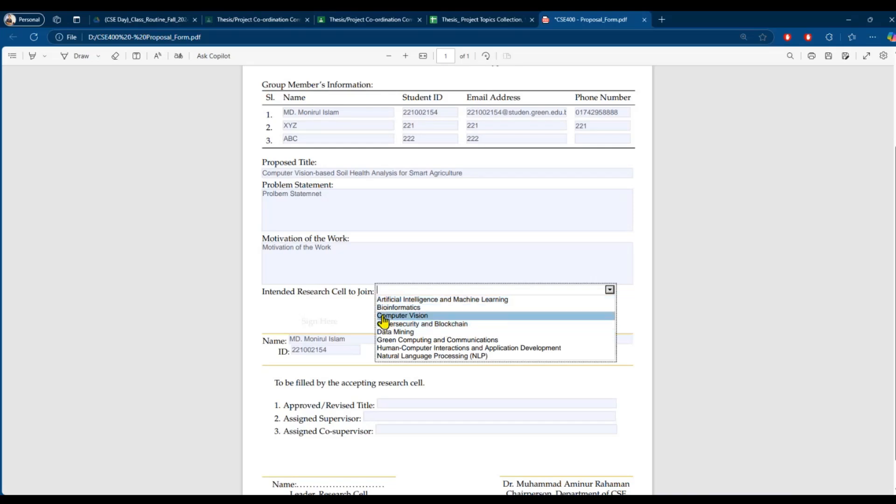
- Dismiss the research cell list and check the topics spreadsheet before returning to the form
left_click(359, 317)
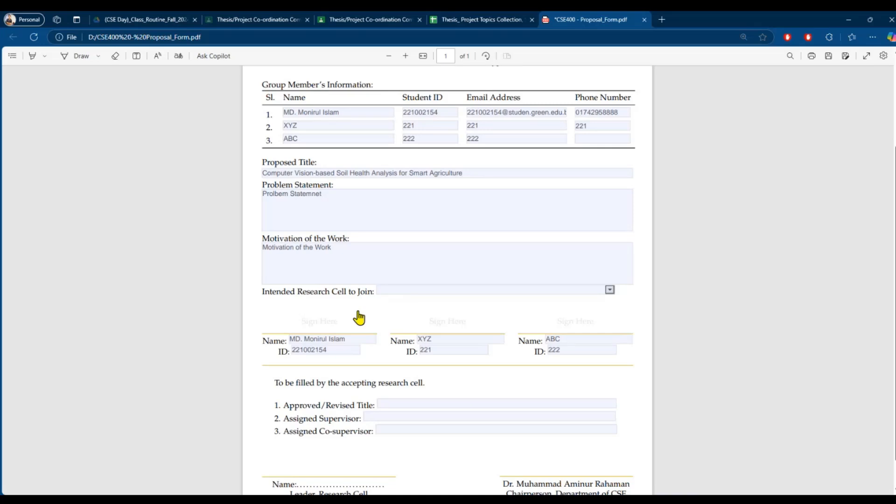
left_click(458, 21)
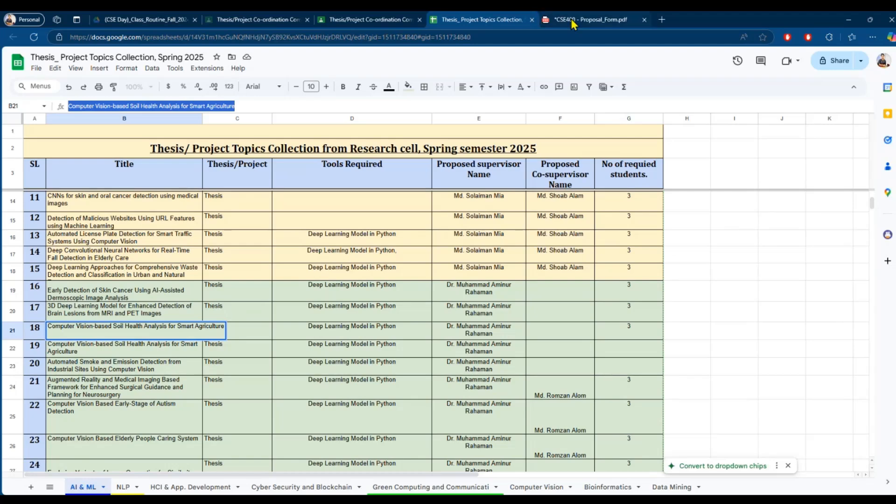
left_click(585, 20)
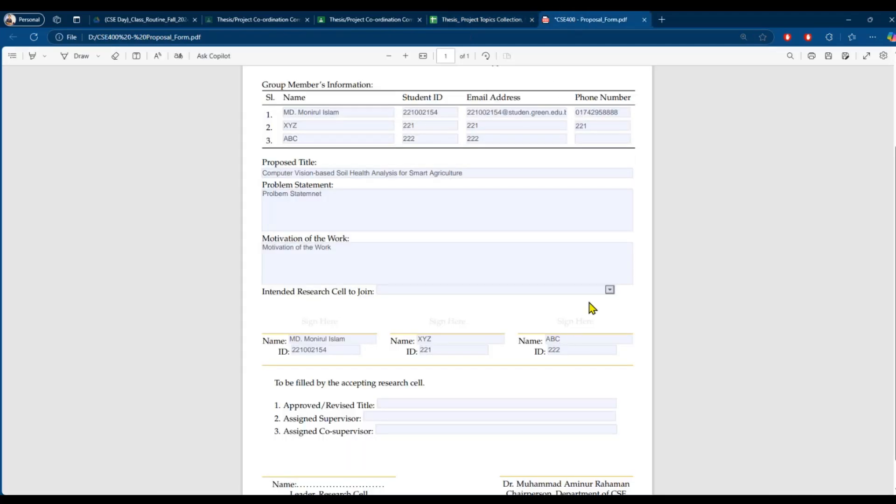
- Set Intended Research Cell to Artificial Intelligence and Machine Learning
left_click(609, 284)
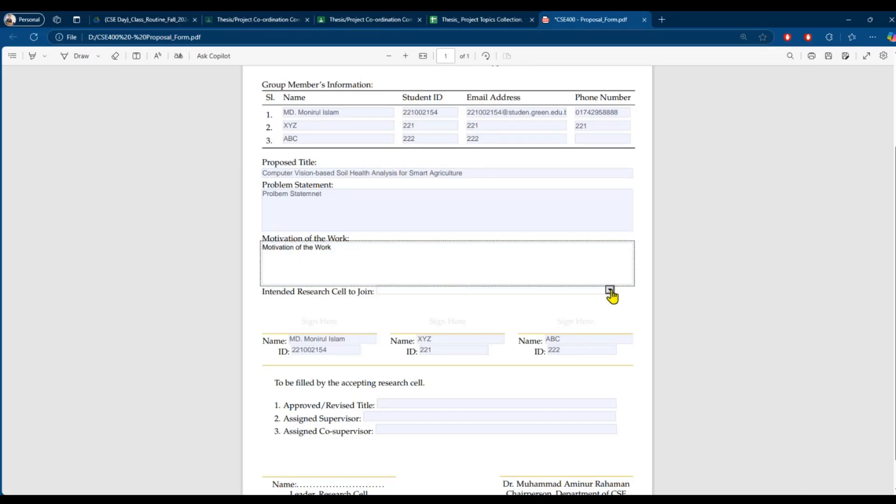
left_click(610, 290)
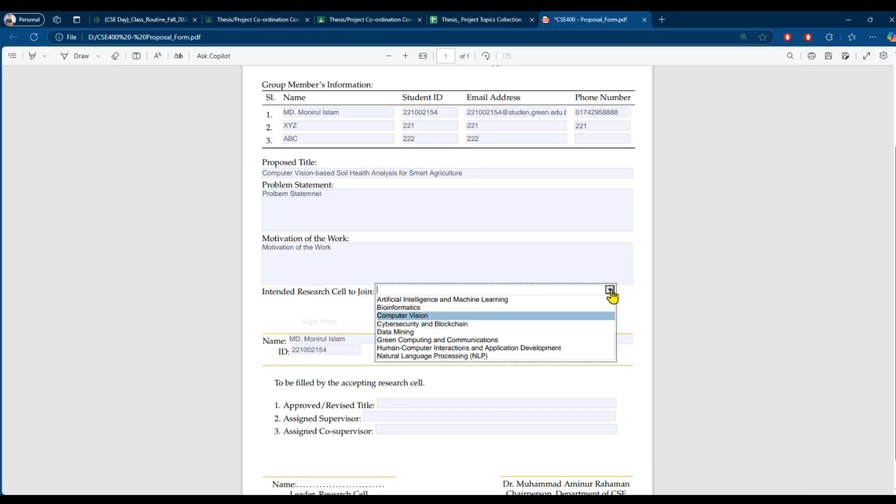
left_click(436, 301)
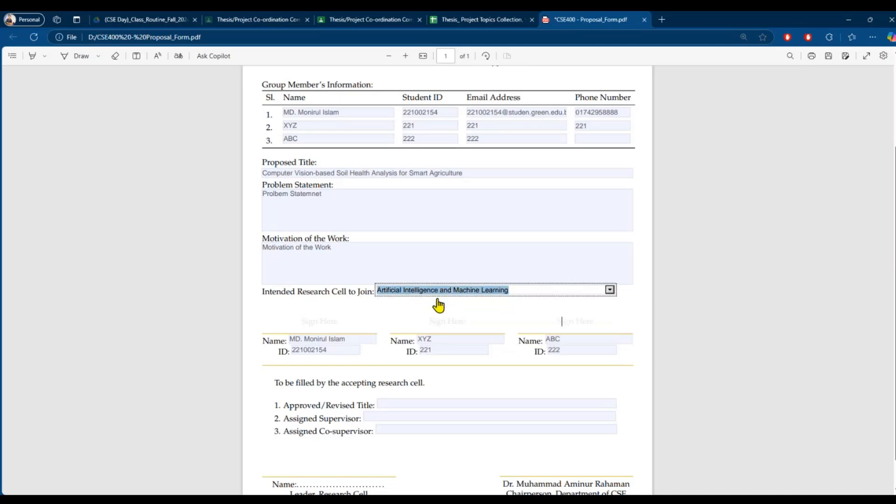
left_click(471, 19)
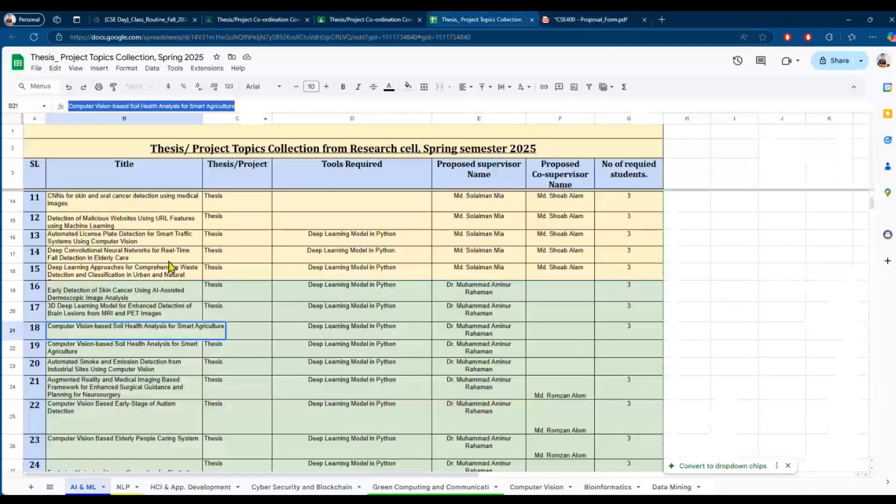
- On the Cyber Security and Blockchain sheet, widen the Title column and select the Drones Collision Avoidance title in B9
left_click(290, 486)
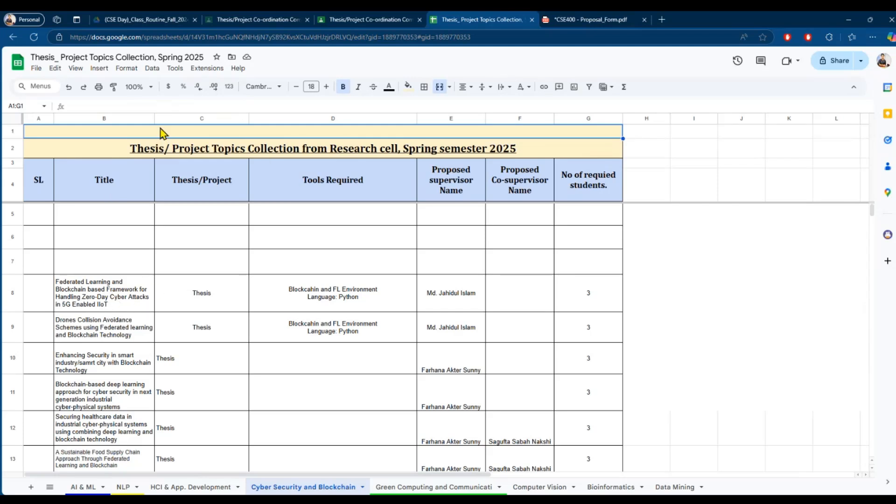
left_click_drag(154, 120, 236, 118)
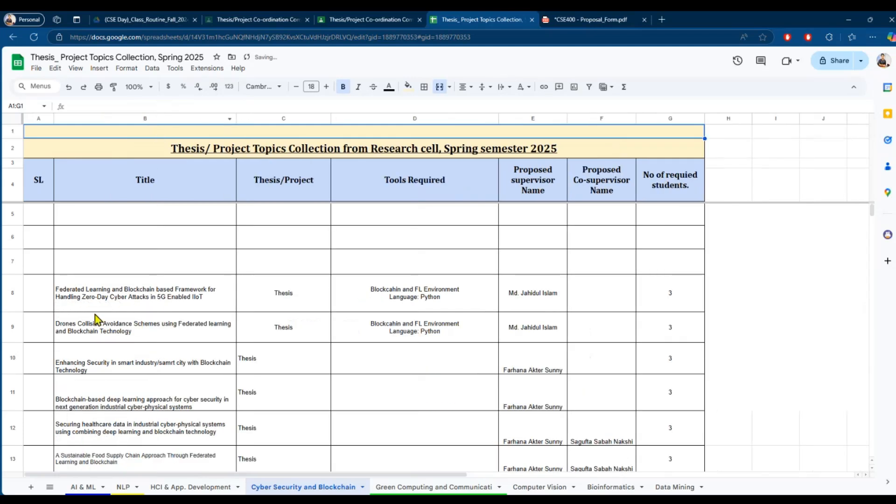
left_click(137, 339)
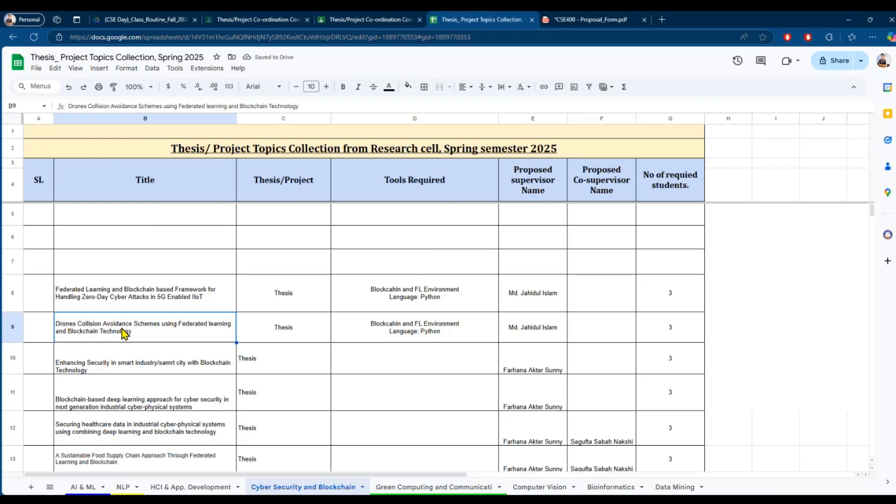
left_click(556, 21)
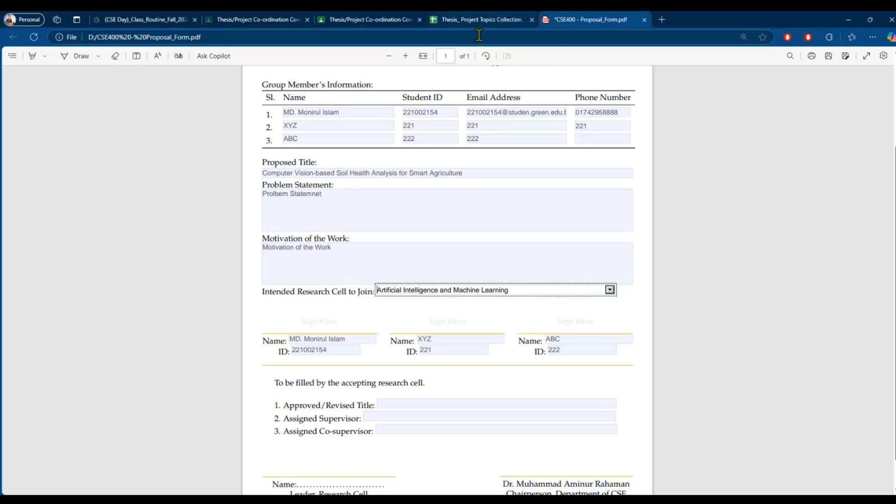
- Try Cybersecurity and Blockchain as the research cell, then revert to Artificial Intelligence and Machine Learning
left_click(609, 291)
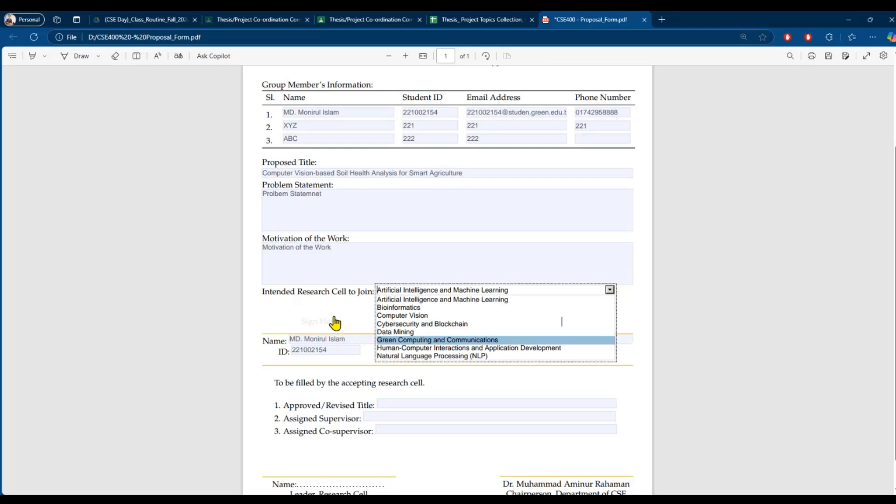
left_click(401, 324)
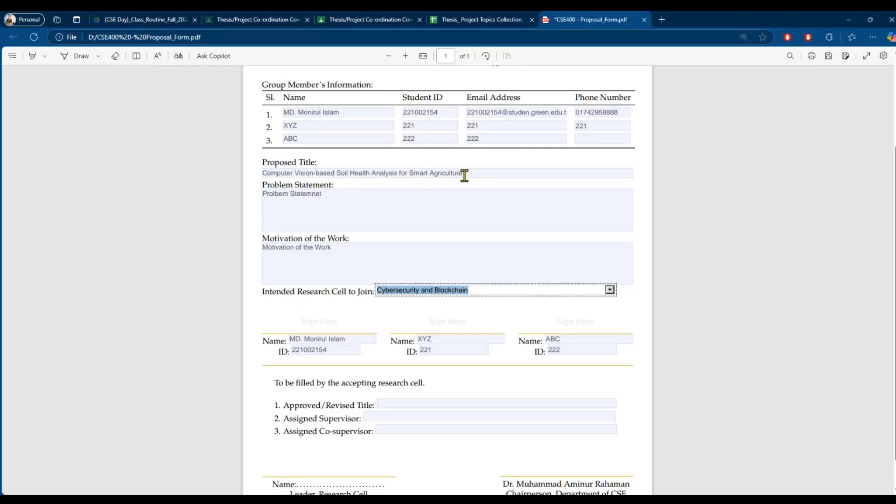
left_click(610, 290)
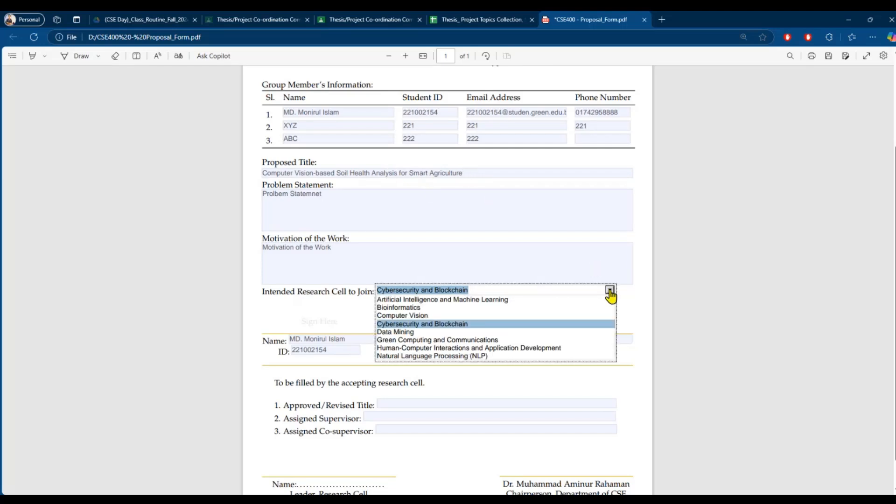
left_click(411, 300)
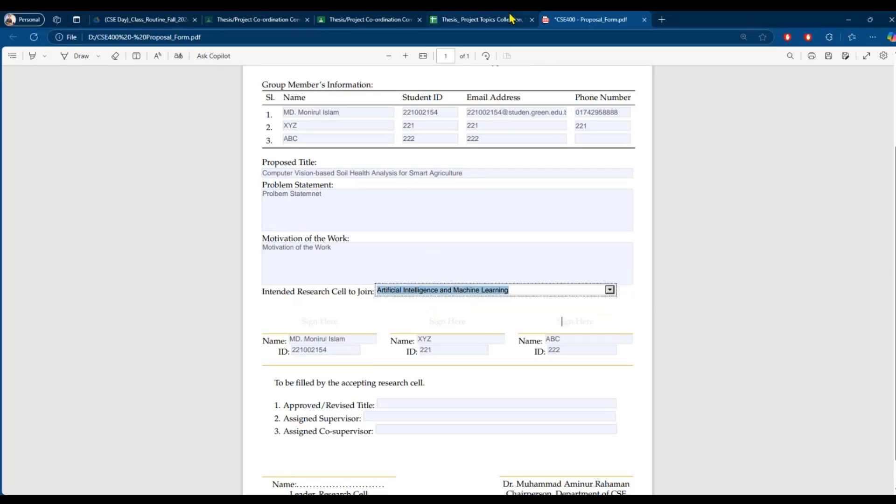
- Review the AI & ML topics sheet, then return to the proposal form and confirm the research cell
left_click(494, 19)
left_click(79, 487)
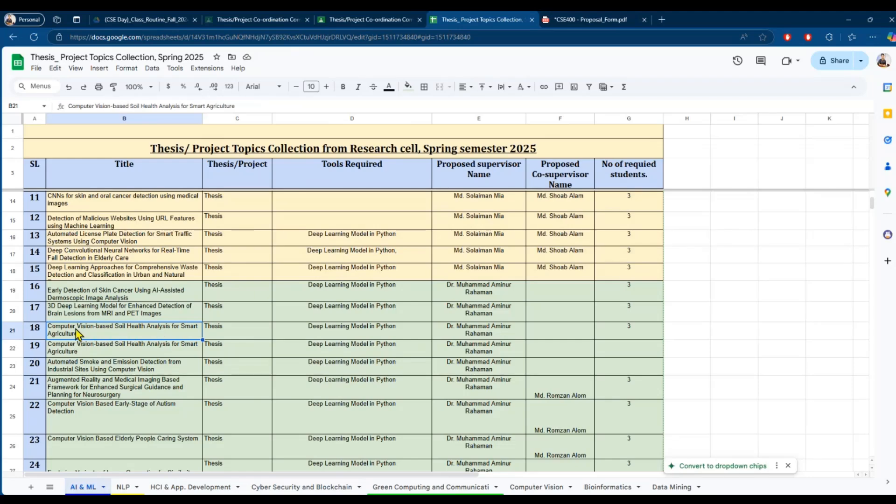
left_click(583, 20)
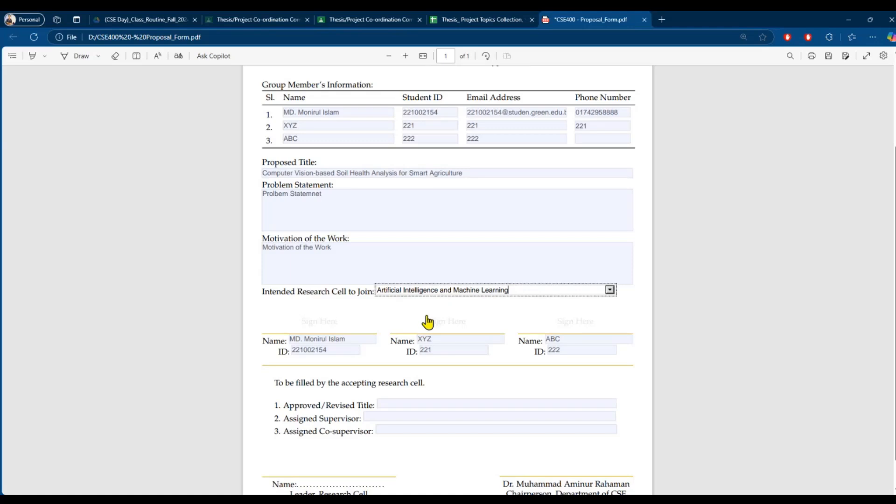
left_click(368, 309)
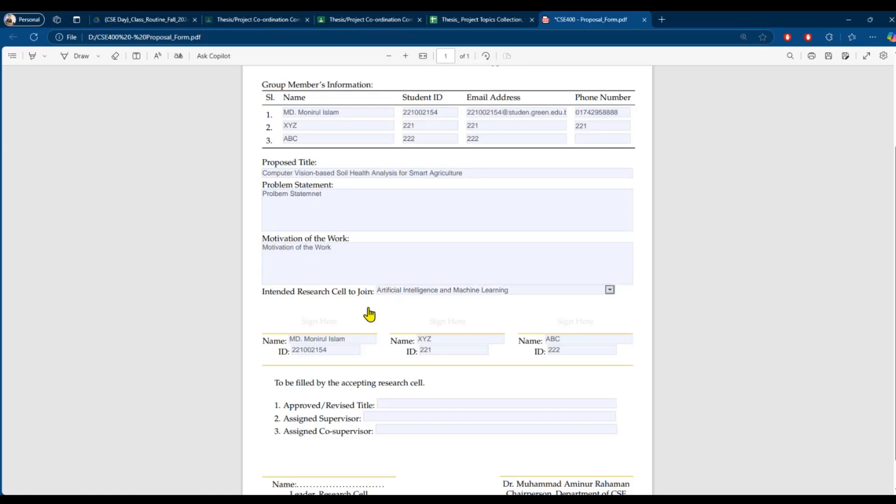
scroll(369, 314, "down", 1)
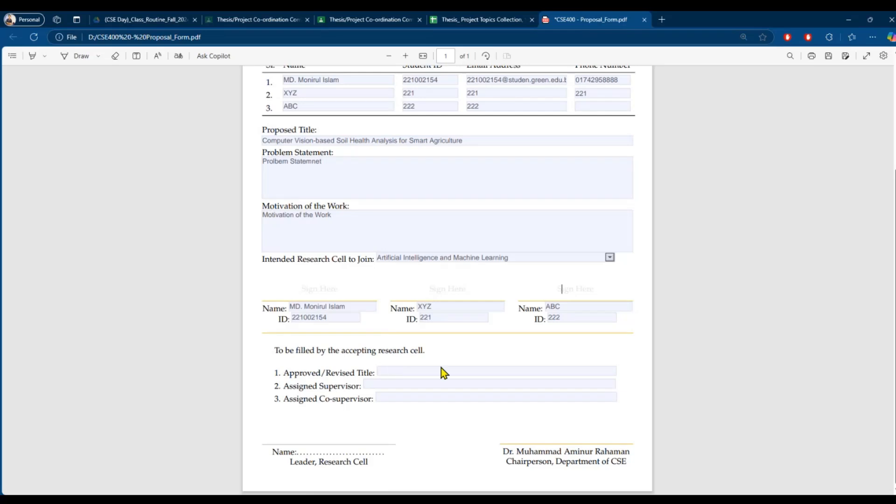
scroll(432, 350, "up", 3)
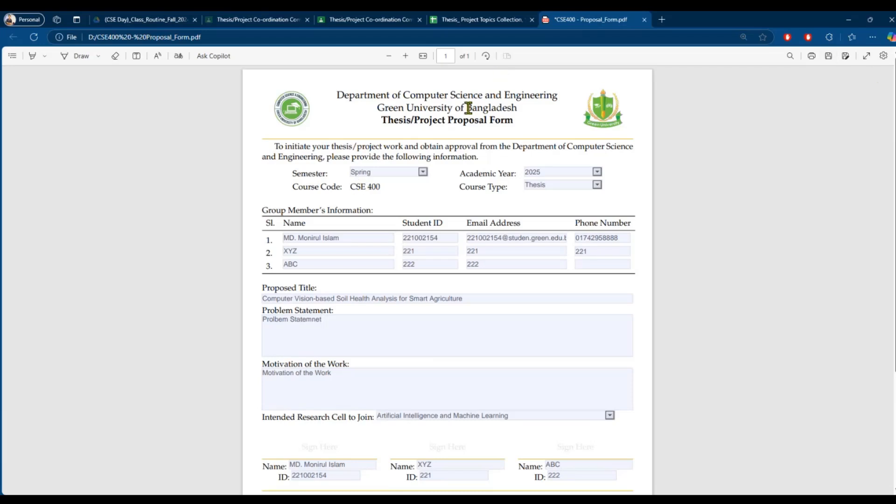
- Save a copy of the filled form as thesis.pdf, keeping PDF File as the type
left_click(846, 57)
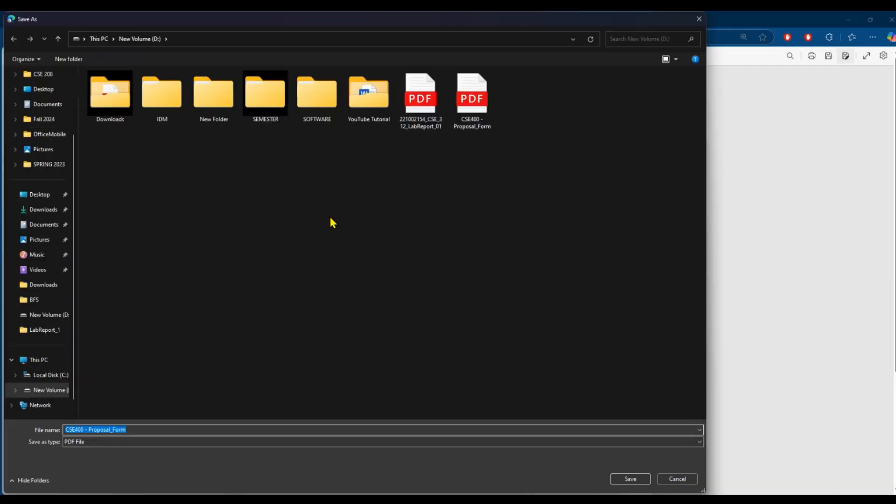
key("BackSpace")
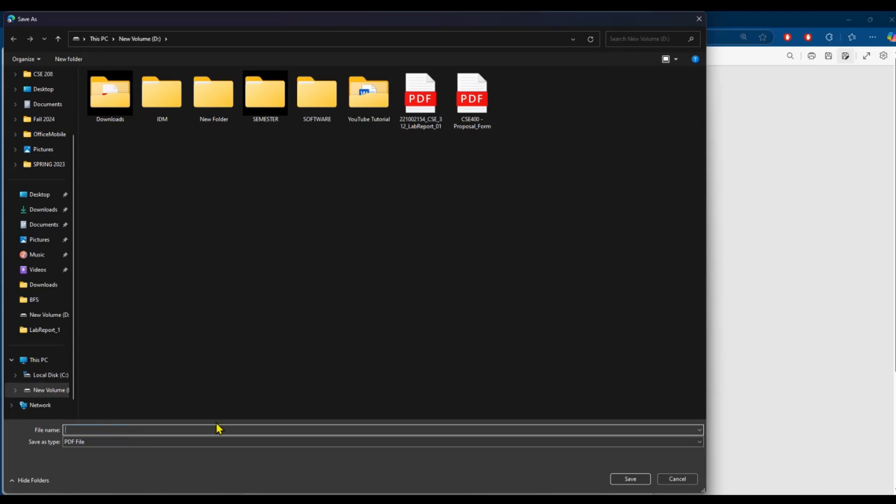
type("newPdf")
key("BackSpace")
key("BackSpace")
key("BackSpace")
key("BackSpace")
key("BackSpace")
key("BackSpace")
type("t")
left_click(100, 442)
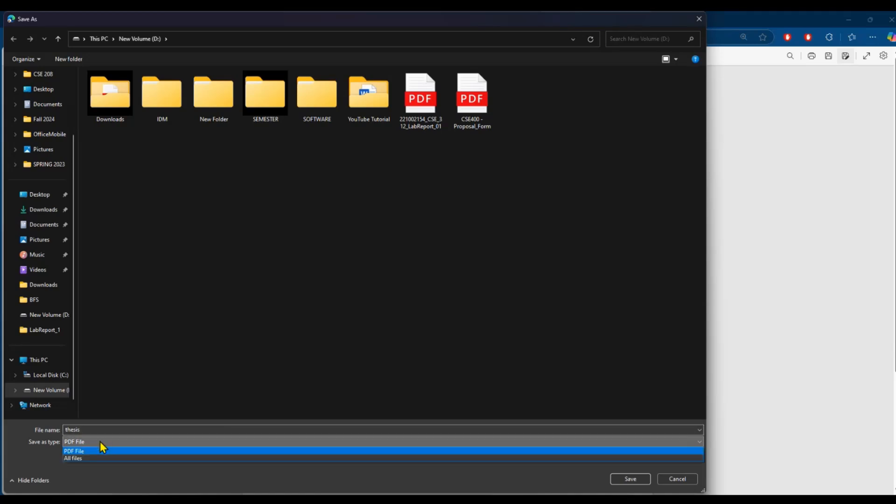
left_click(87, 450)
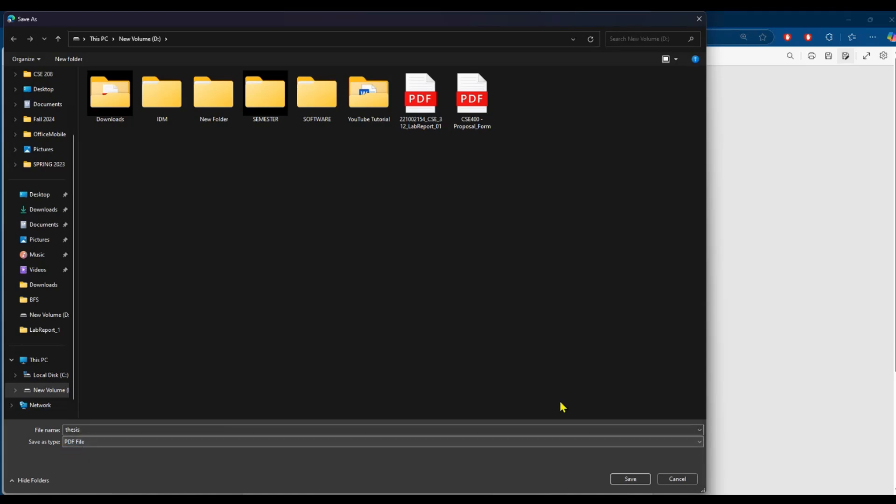
left_click(625, 480)
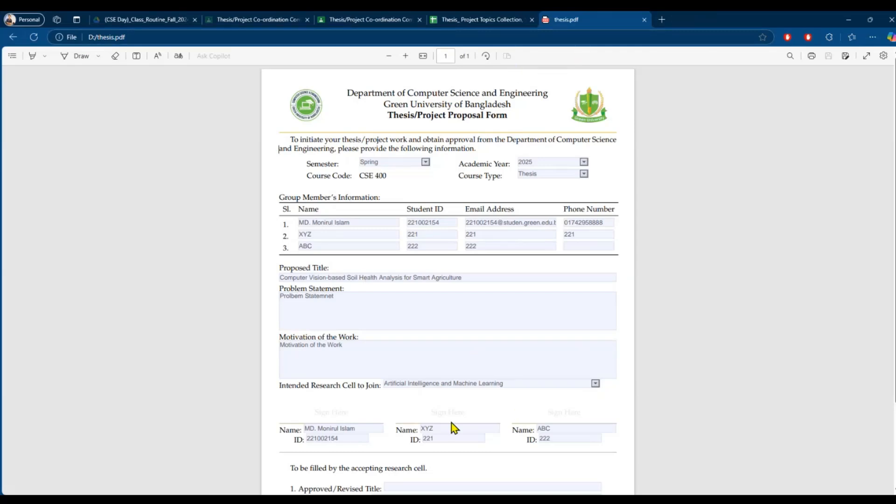
- Reopen the saved thesis.pdf from drive D and reload it in Edge
scroll(538, 114, "down", 3)
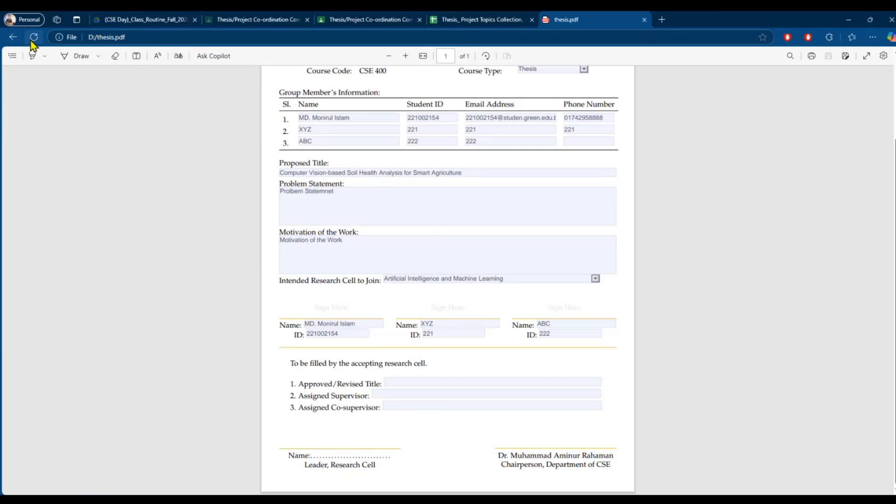
key("alt+Tab")
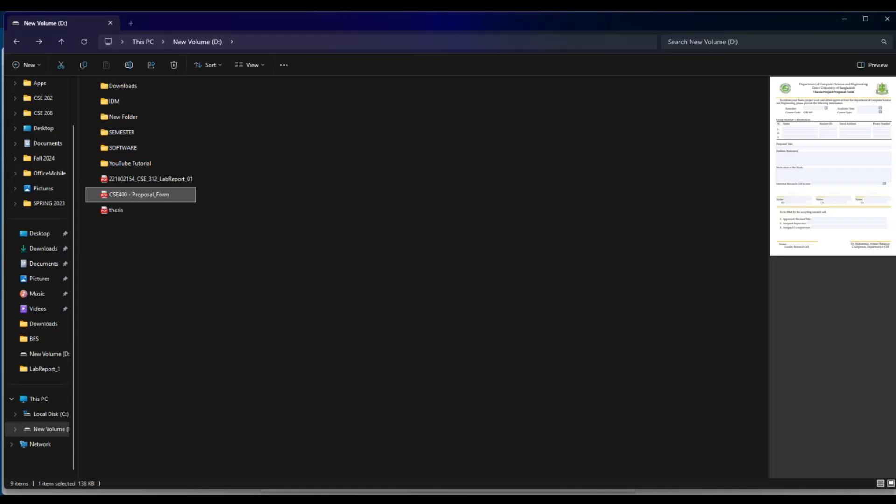
left_click(248, 306)
double_click(118, 215)
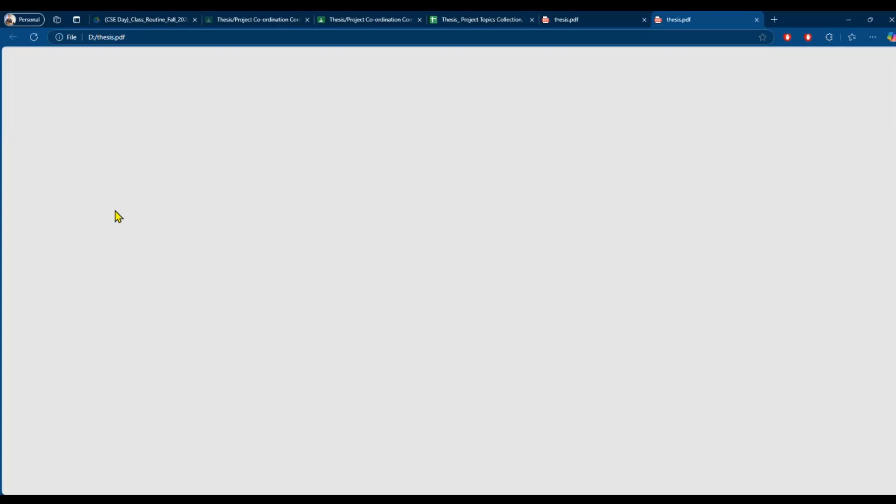
scroll(334, 203, "down", 2)
scroll(139, 303, "up", 2)
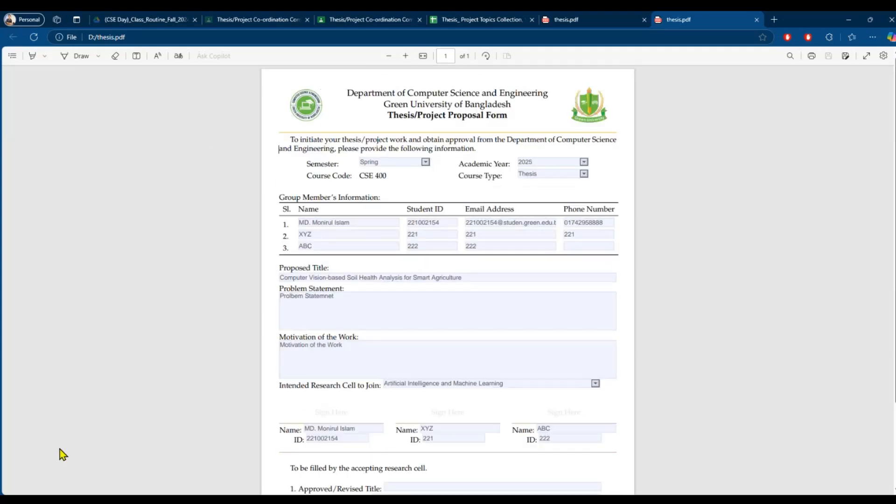
left_click(34, 36)
scroll(357, 180, "down", 2)
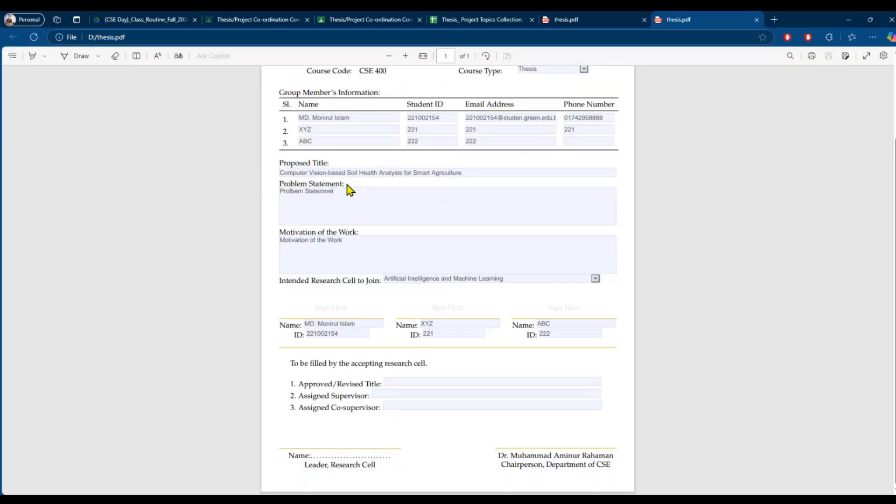
- Verify the XYZ and ABC names, Problem Statement, Motivation, and signature name and ID entries
left_click(326, 130)
left_click(336, 141)
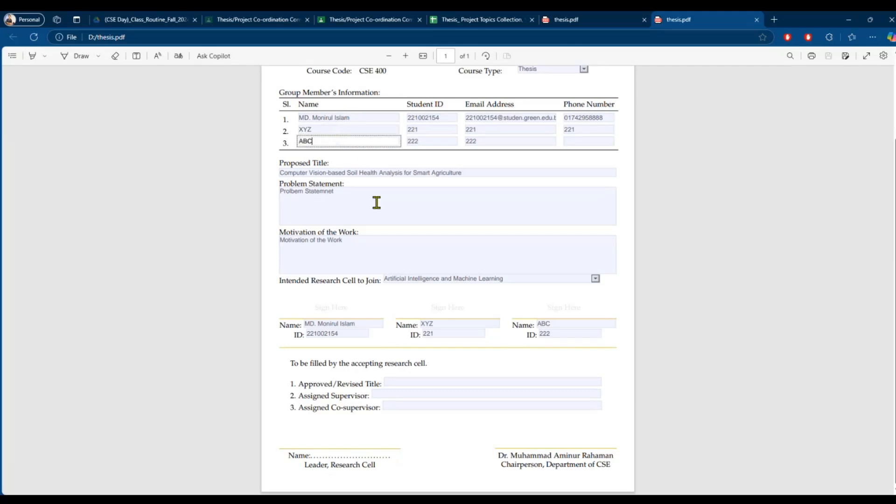
left_click(375, 202)
left_click(337, 243)
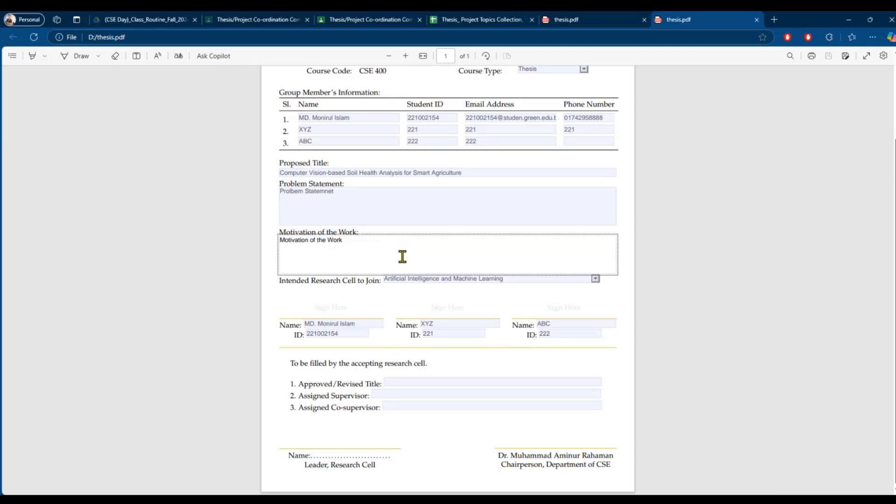
left_click(372, 323)
left_click(368, 330)
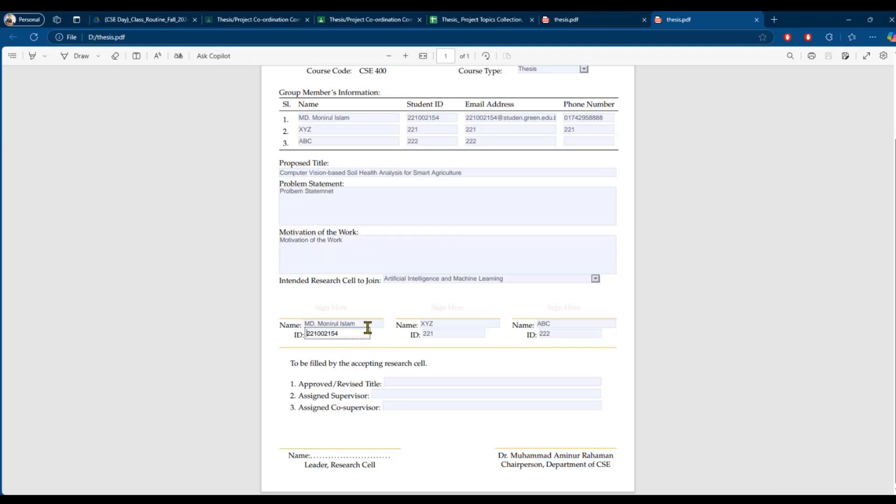
scroll(778, 212, "up", 2)
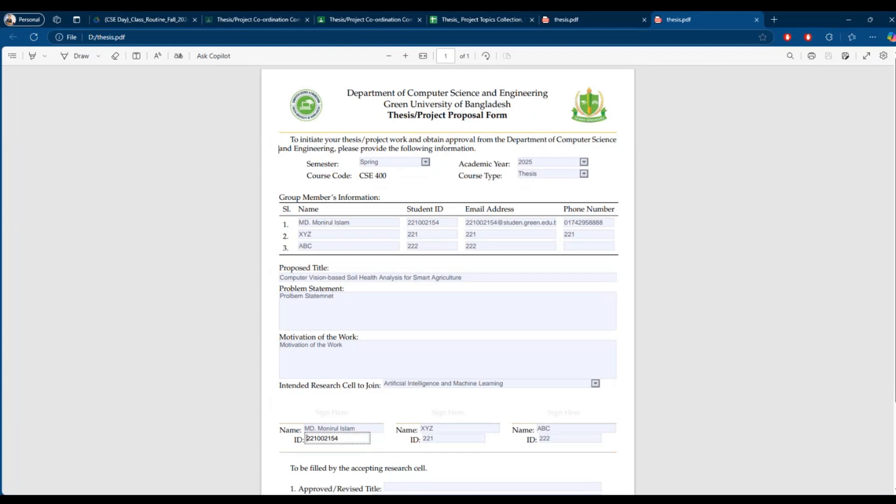
- Open thesis.pdf from the drive D folder with Google Chrome via Open with
key("super")
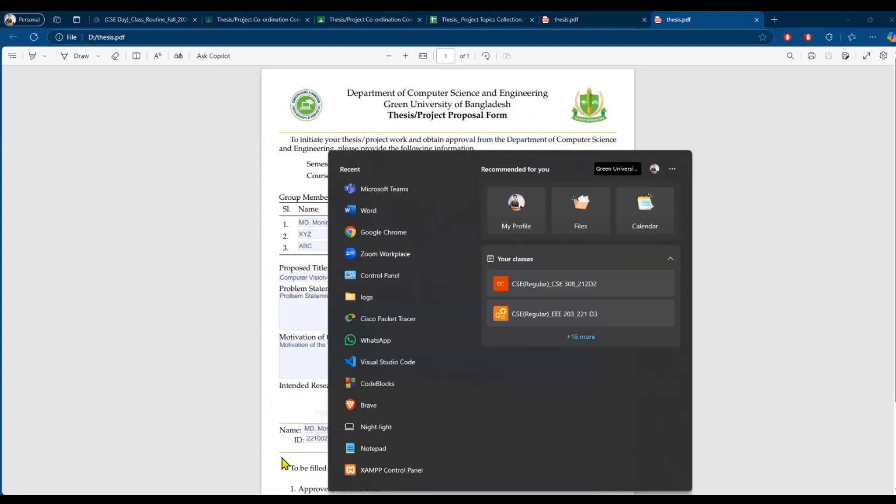
left_click(215, 356)
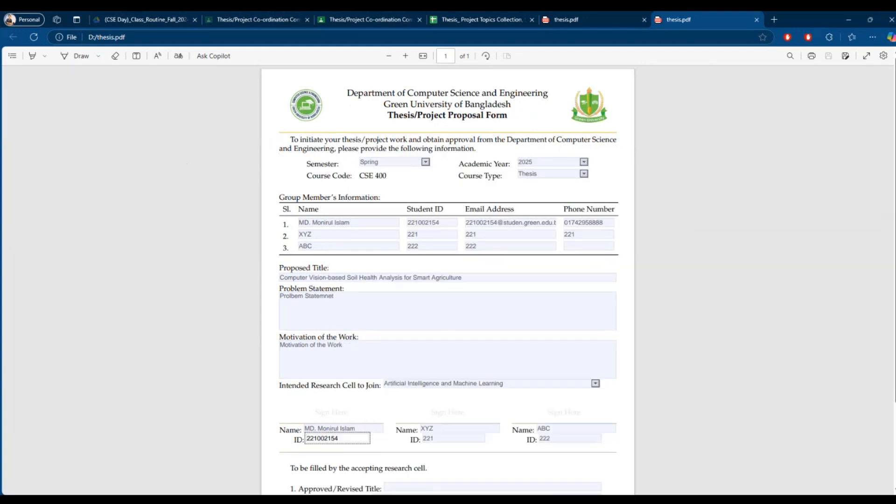
left_click(485, 500)
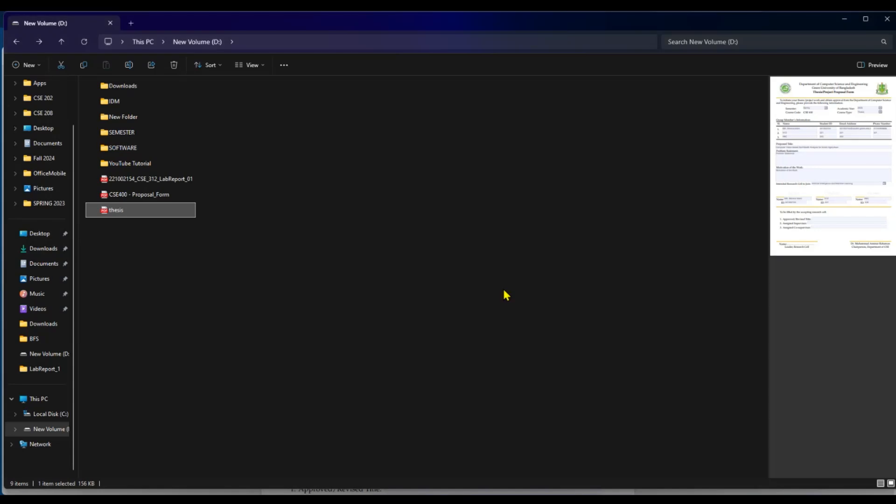
right_click(119, 210)
mouse_move(182, 256)
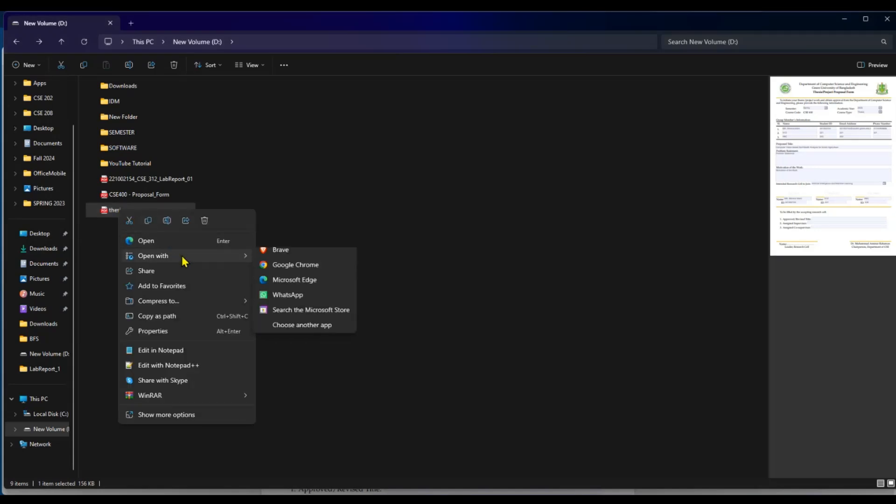
left_click(281, 266)
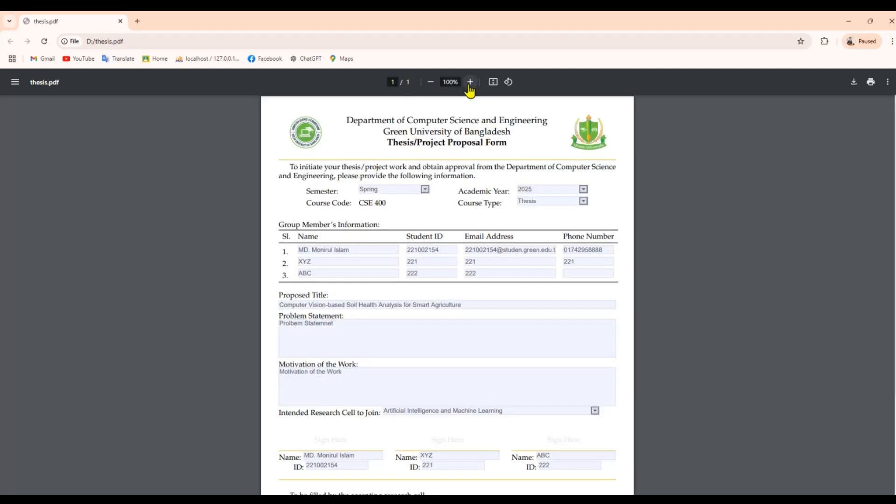
- Zoom the form to 175% and add a new line 'Google Chrome' in the Problem Statement
left_click(469, 82)
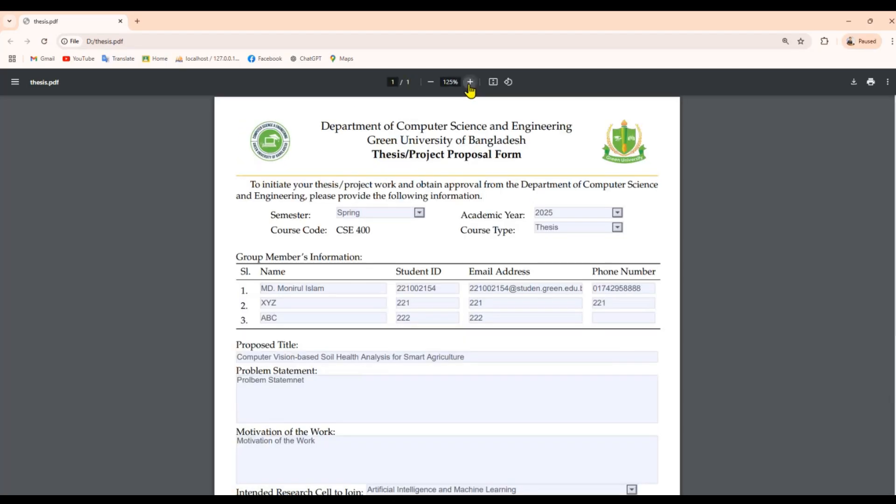
double_click(470, 82)
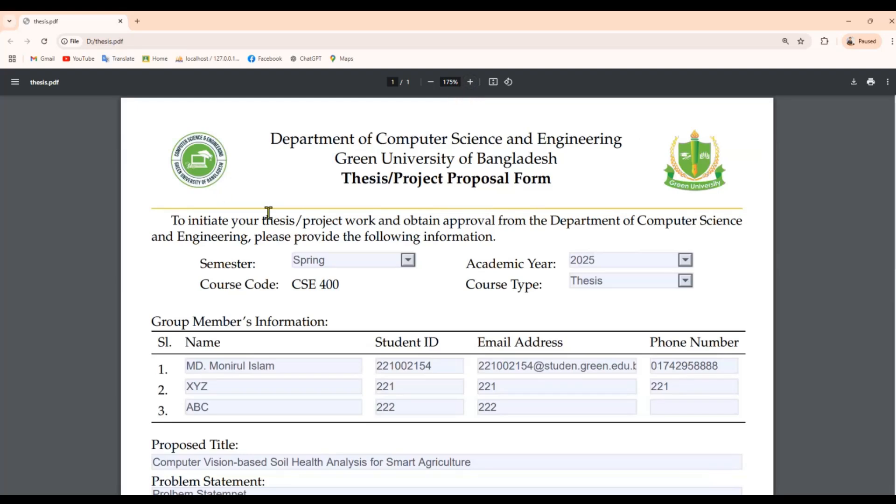
scroll(426, 266, "down", 3)
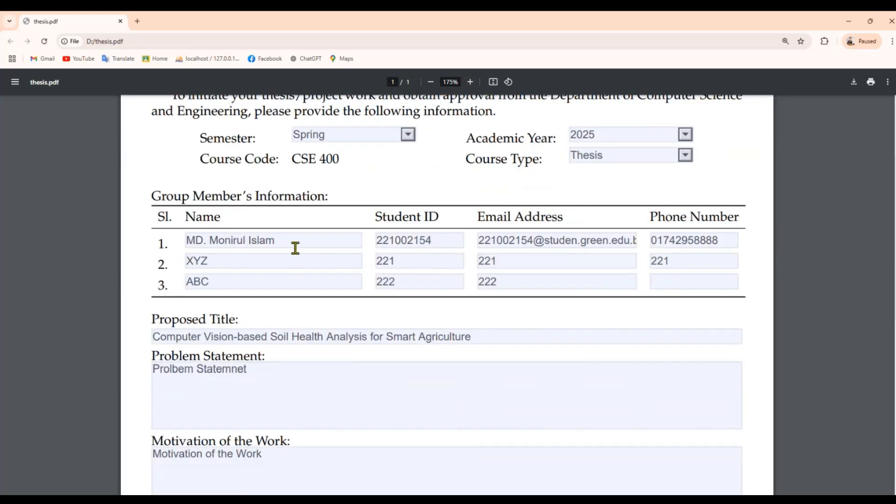
scroll(288, 236, "down", 5)
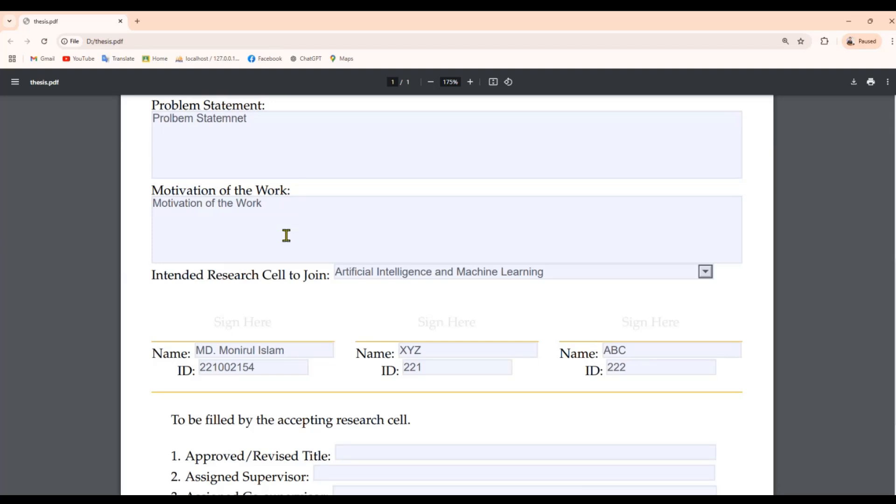
scroll(314, 275, "up", 5)
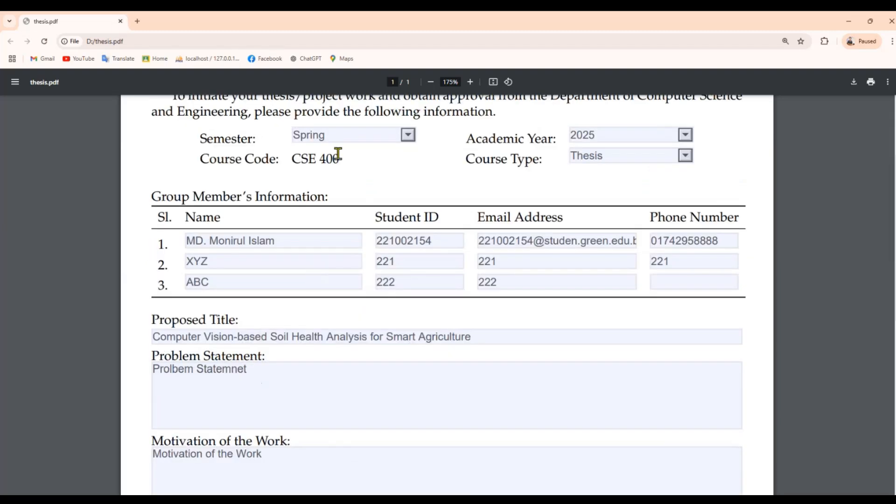
scroll(304, 235, "down", 3)
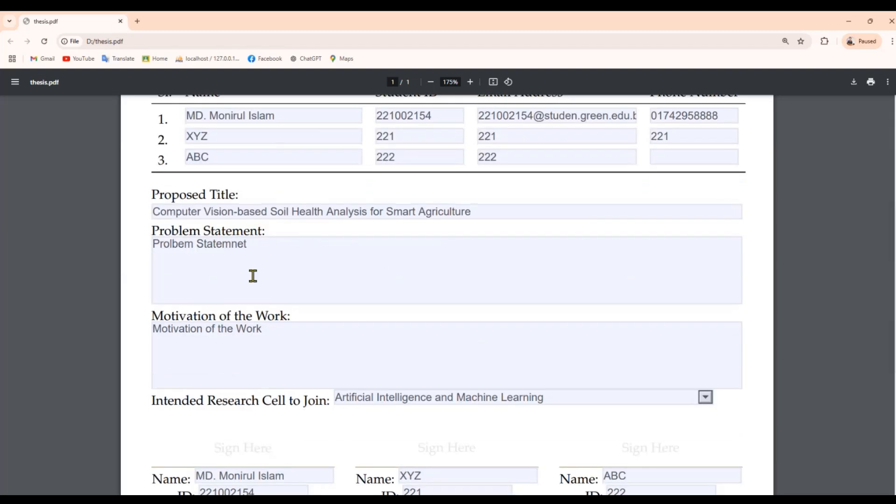
left_click(281, 238)
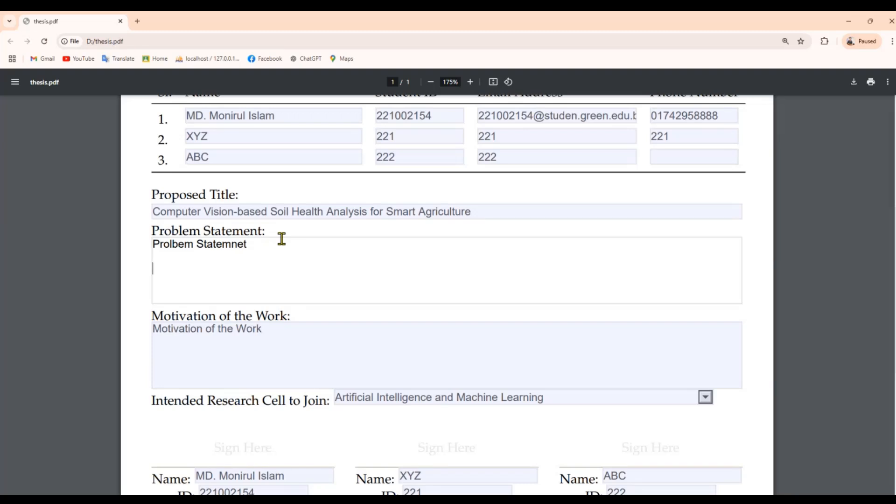
type("Google Chrome")
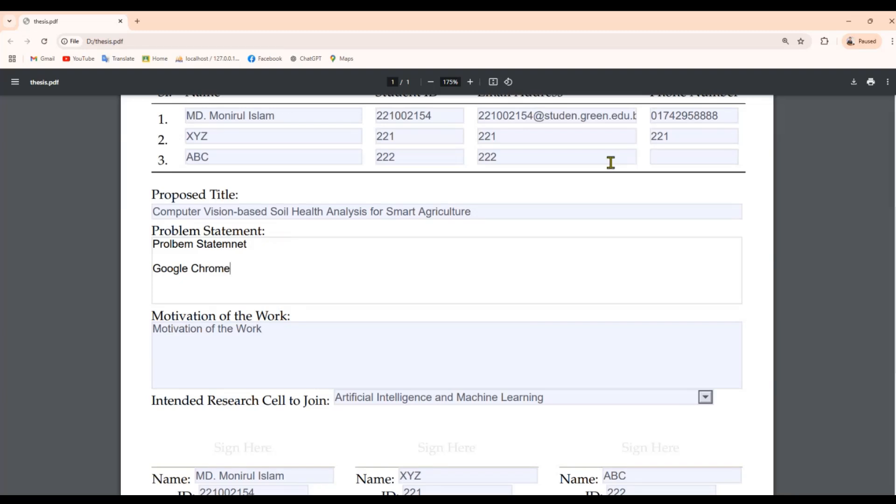
- Download the edited form with its edits as newThesis.pdf on D:, keeping *.pdf as the type
left_click(853, 83)
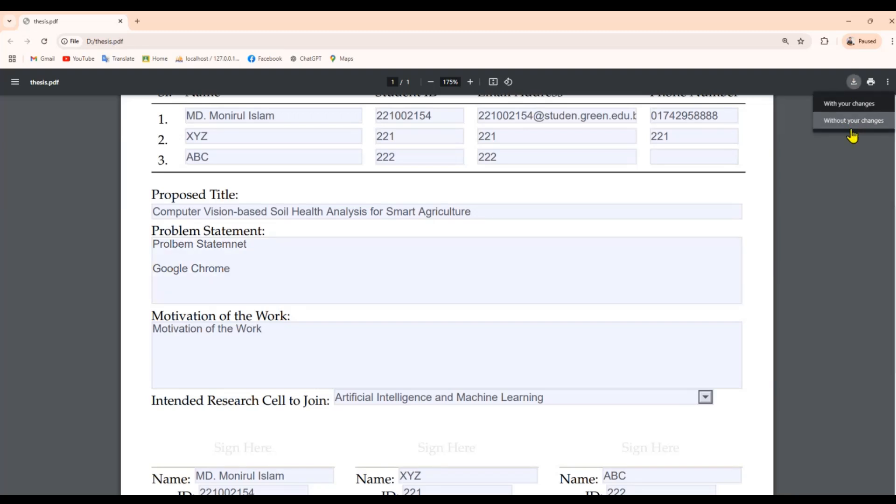
left_click(848, 106)
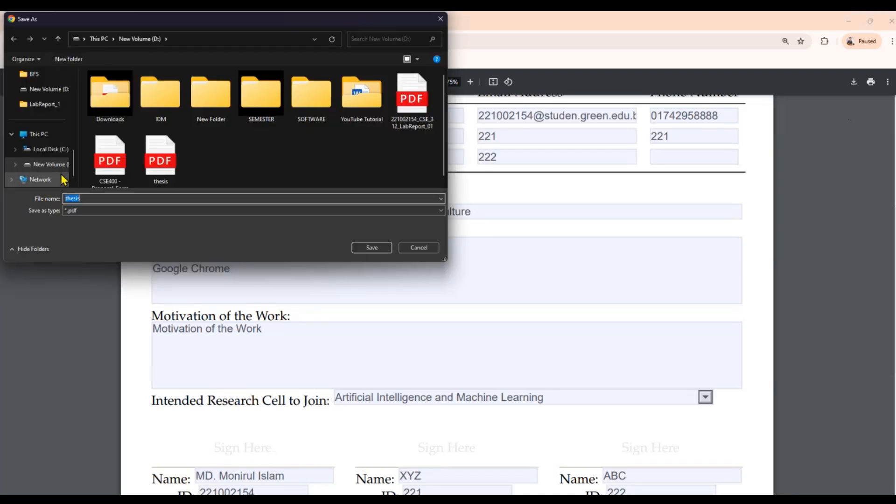
left_click(90, 202)
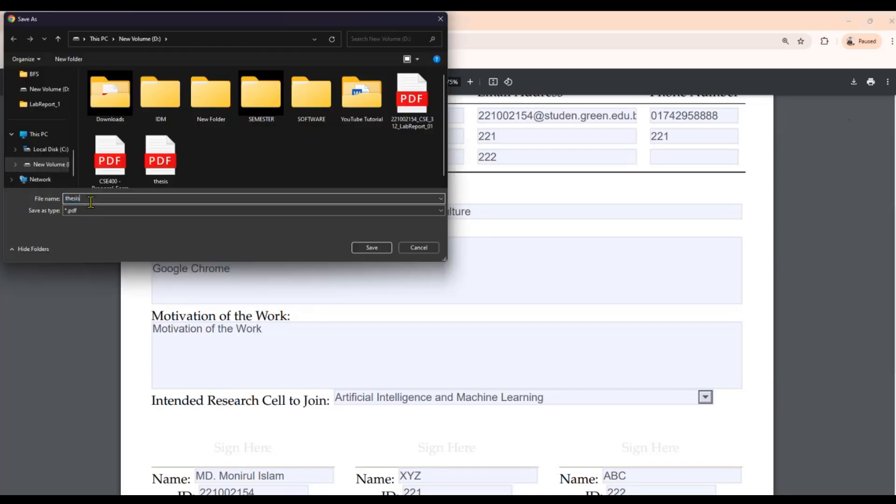
key("BackSpace")
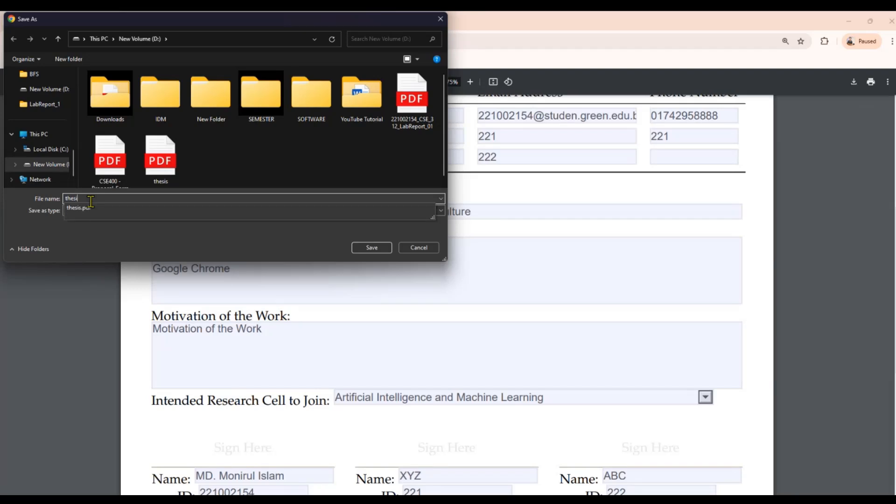
key("BackSpace")
type("g")
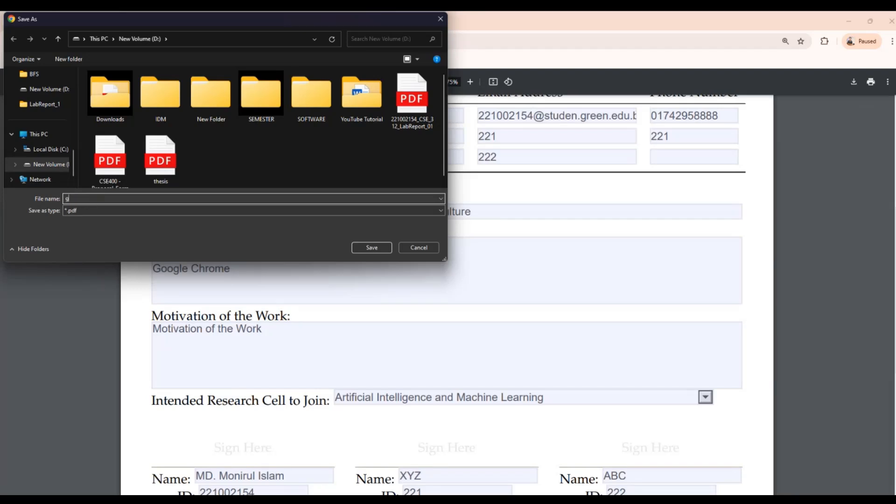
type("oogl")
key("BackSpace")
key("BackSpace")
key("BackSpace")
key("BackSpace")
key("BackSpace")
type("ne")
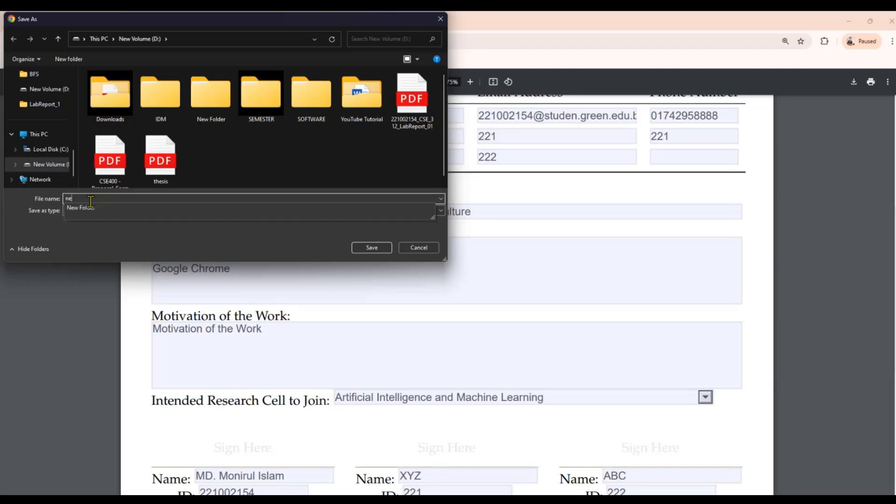
type("w1h")
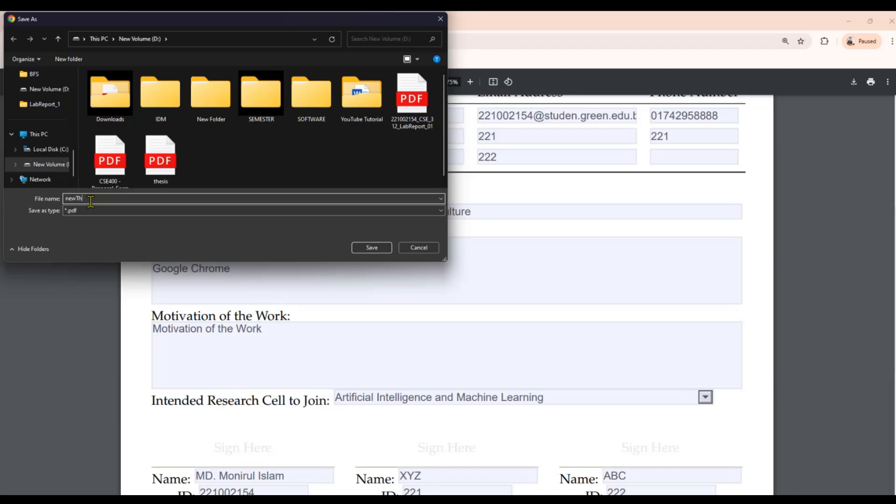
type("esis")
left_click(82, 212)
left_click(82, 218)
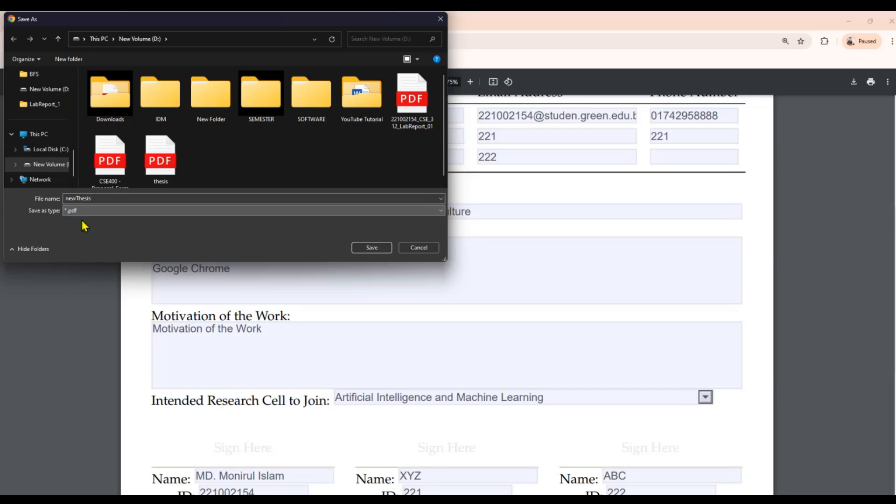
left_click(384, 249)
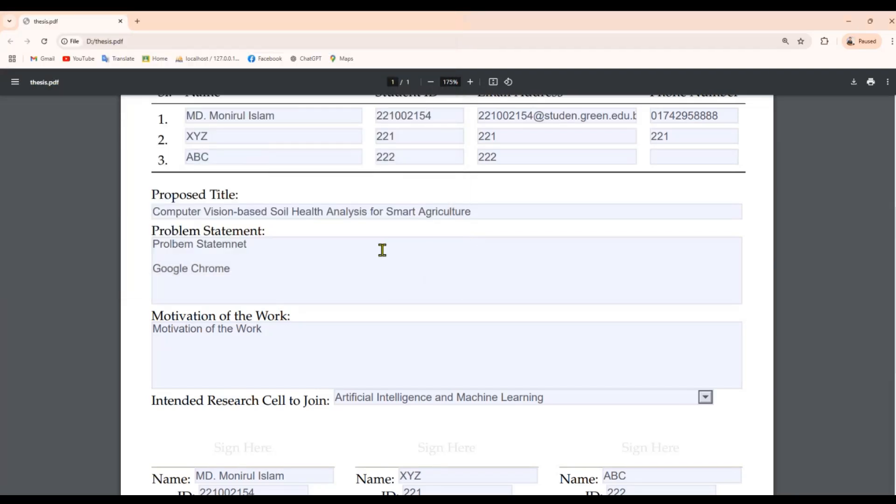
- Open newThesis.pdf from the D: drive folder in Edge
left_click(454, 500)
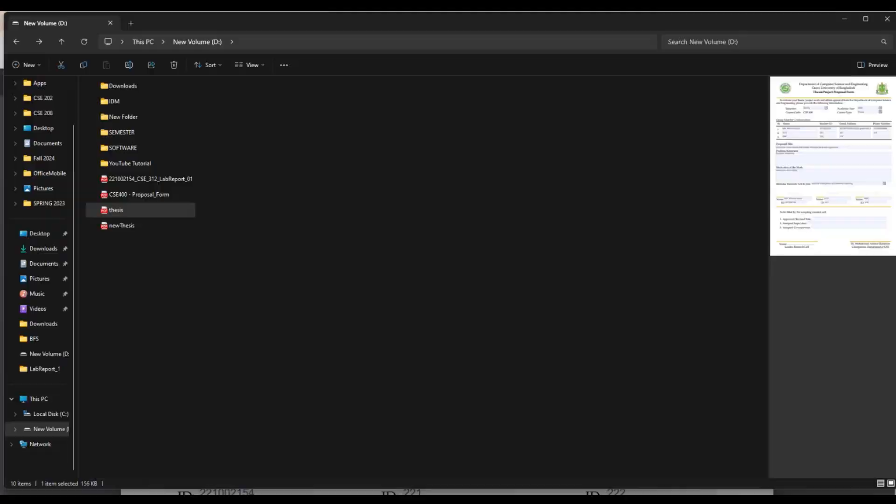
left_click(312, 334)
double_click(114, 226)
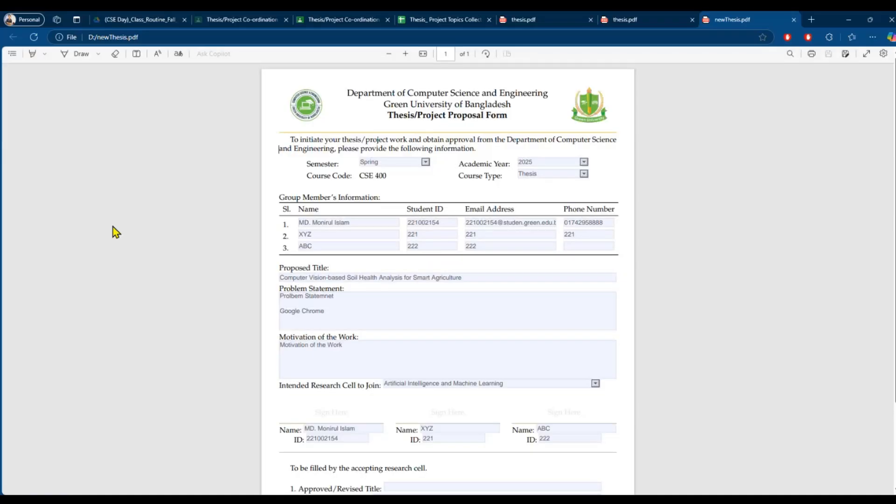
scroll(283, 250, "down", 2)
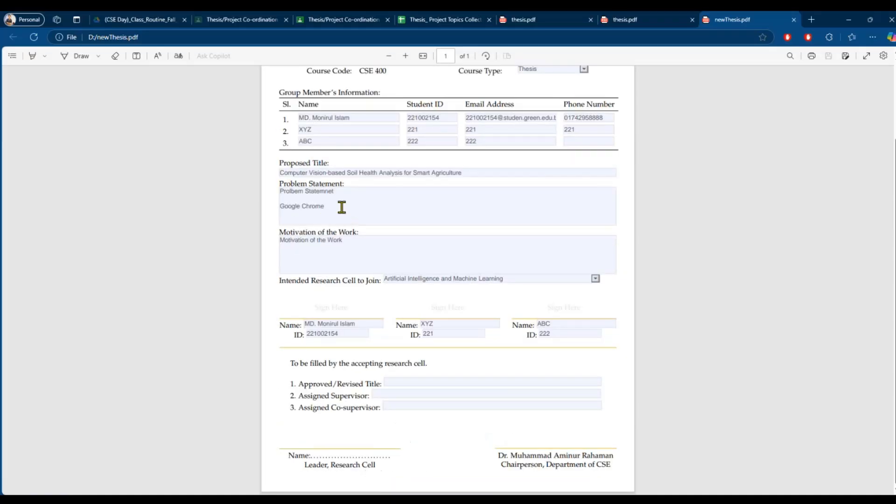
- Zoom in, check the saved Problem Statement, reload, then switch to the class routine PDF
left_click(405, 56)
left_click(292, 242)
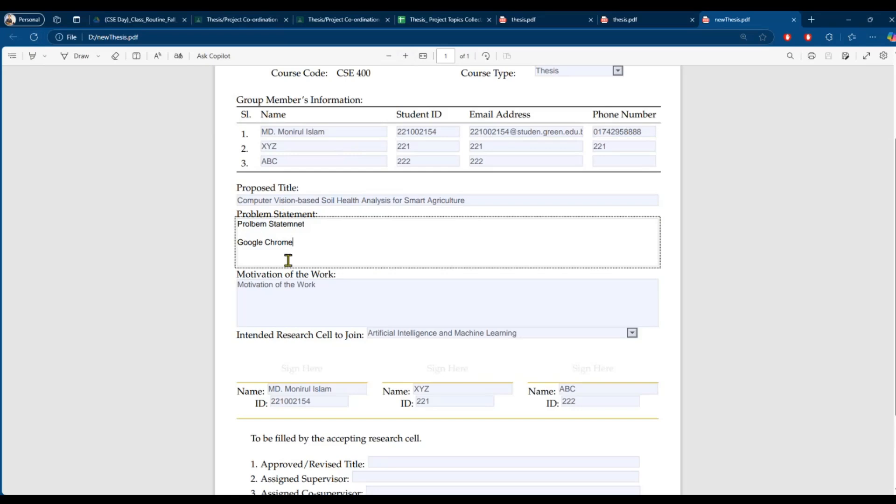
left_click(33, 37)
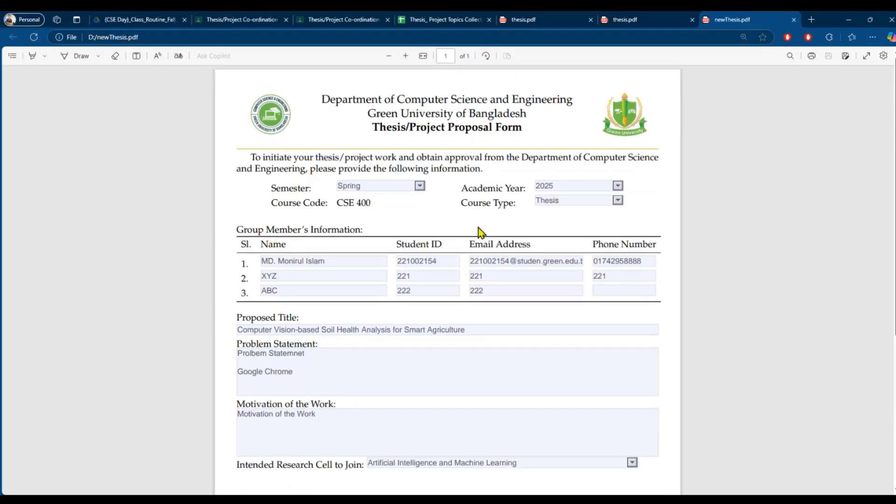
scroll(306, 260, "down", 5)
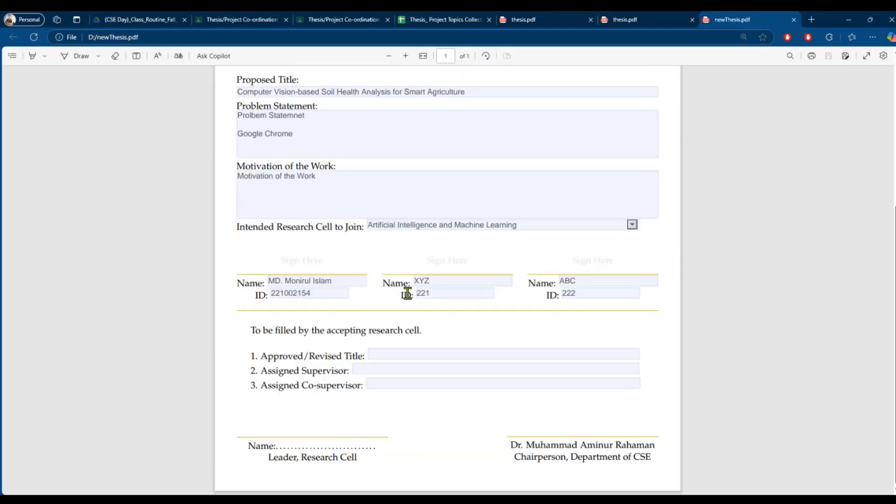
scroll(402, 290, "up", 5)
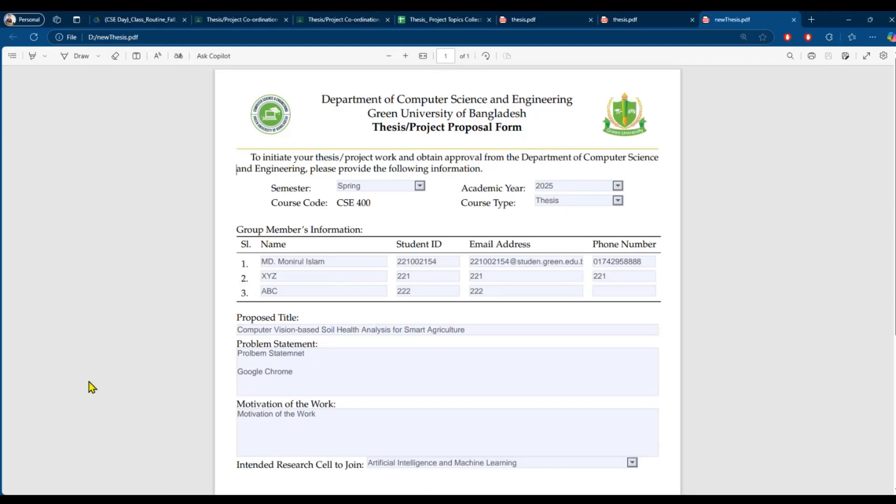
left_click(124, 19)
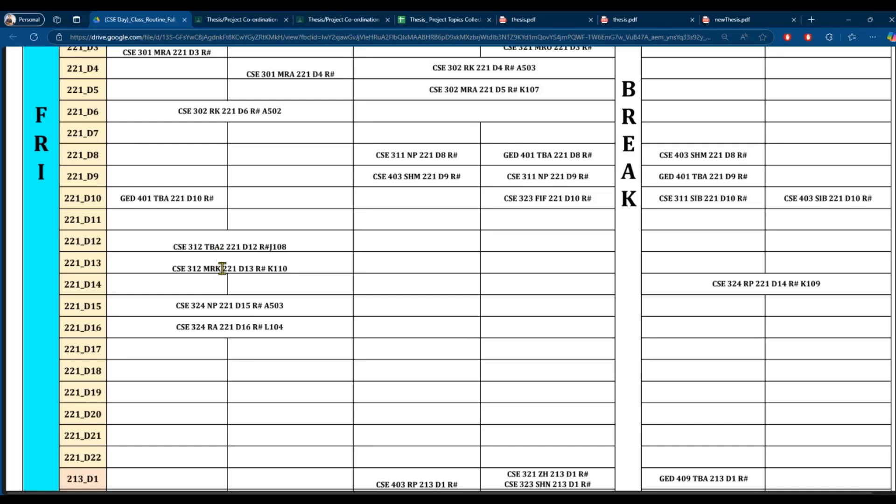
- Open a new Edge tab on the MSN start page
left_click(812, 19)
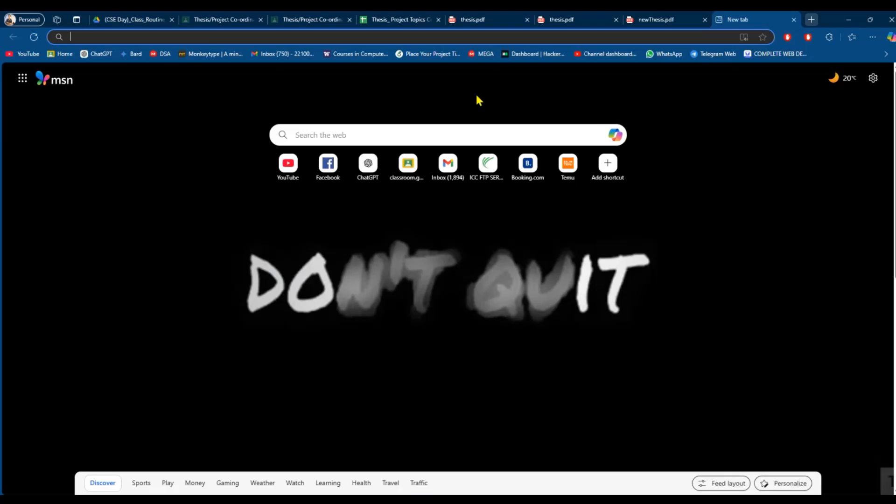
- Search Bing for 'green university cse faculty short name', checking the class routine PDF meanwhile
left_click(272, 143)
type("green")
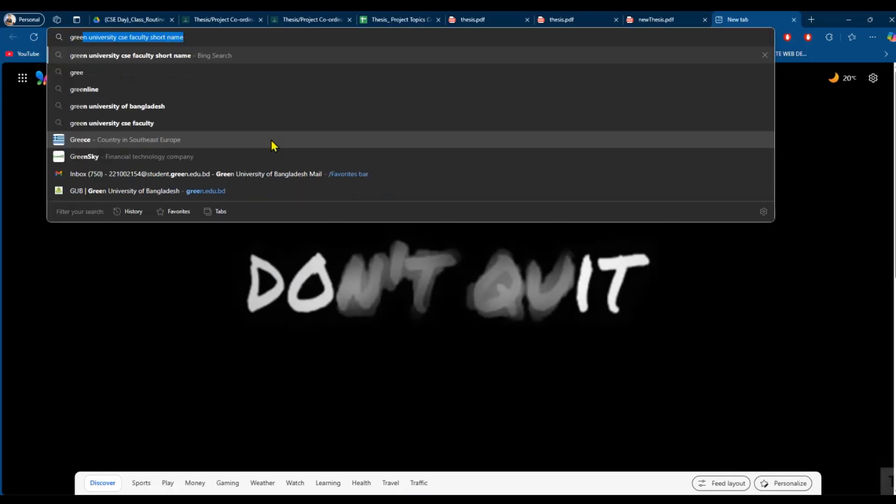
type(" univ")
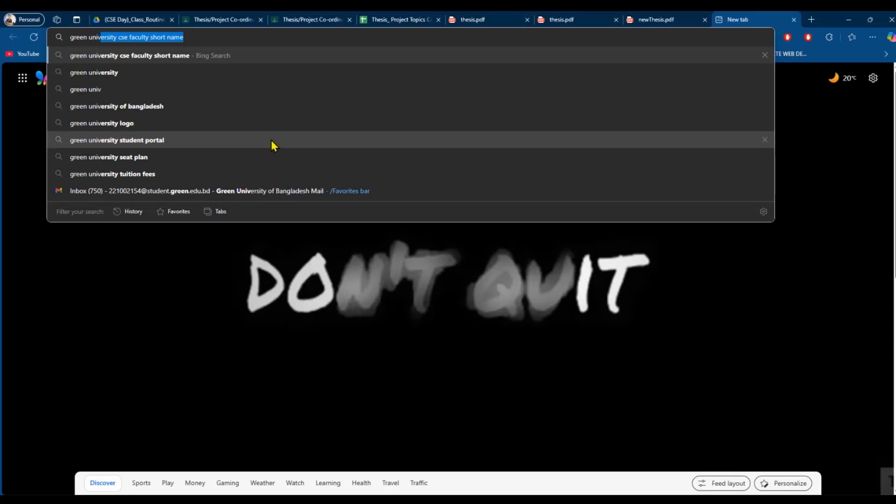
type("ersity")
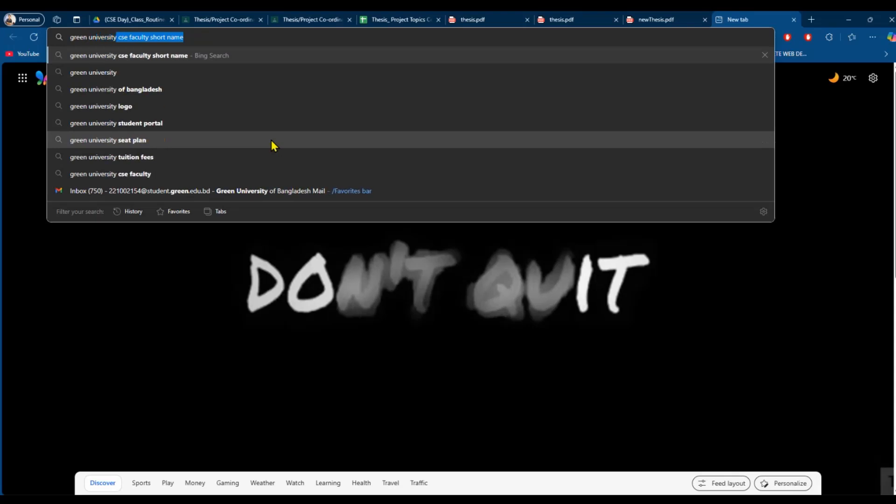
type(" cse fa")
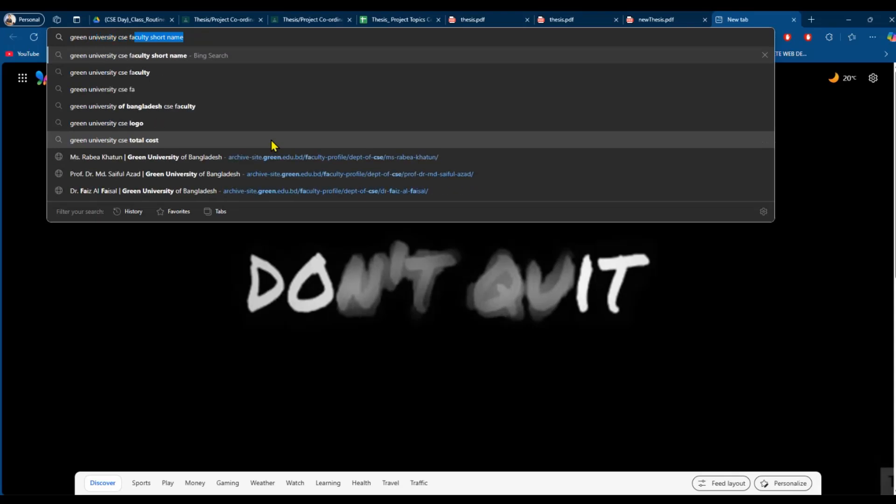
type("culty ")
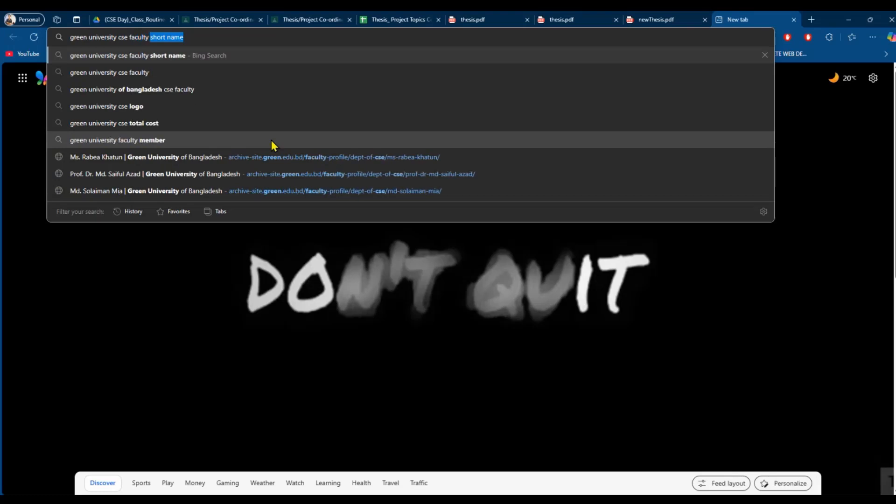
type("short na")
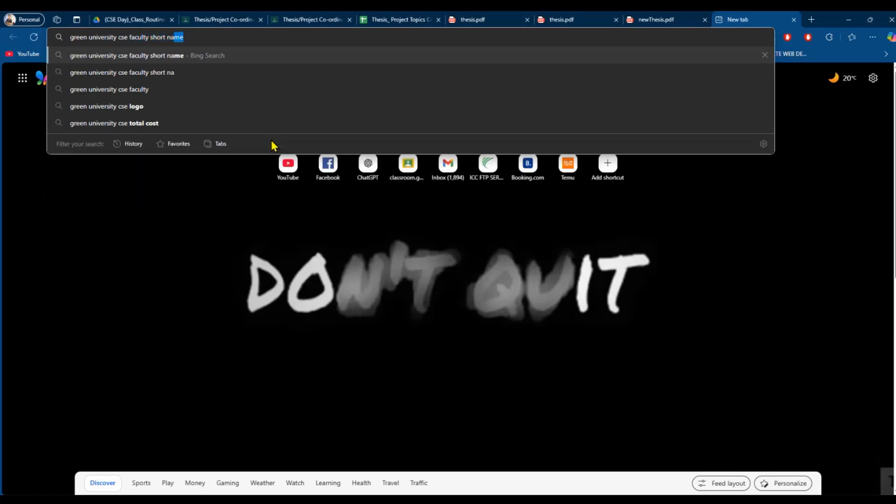
type("me")
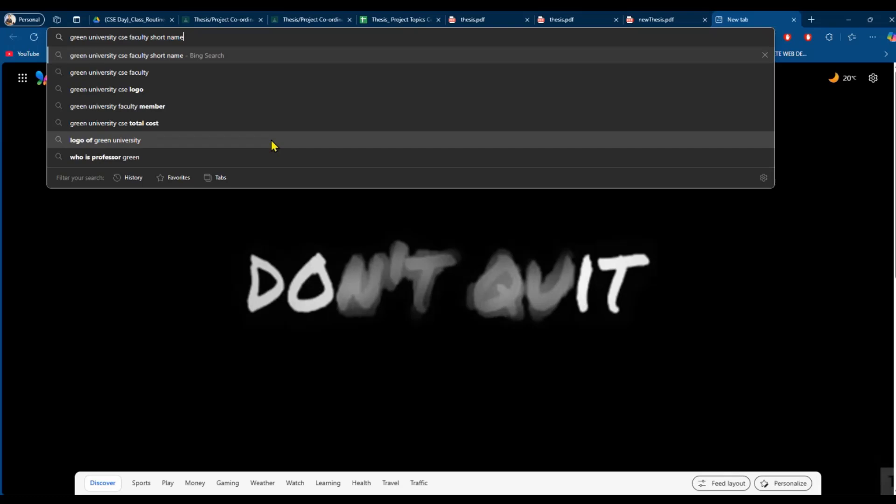
left_click(140, 20)
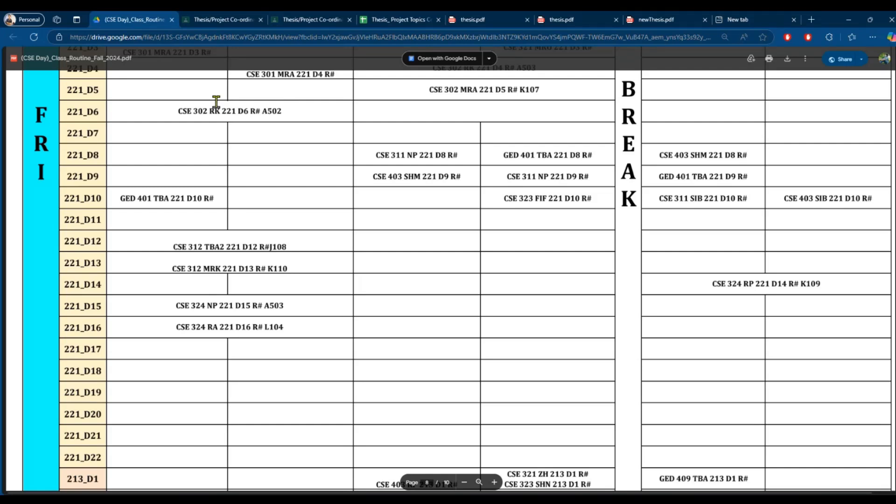
left_click(728, 20)
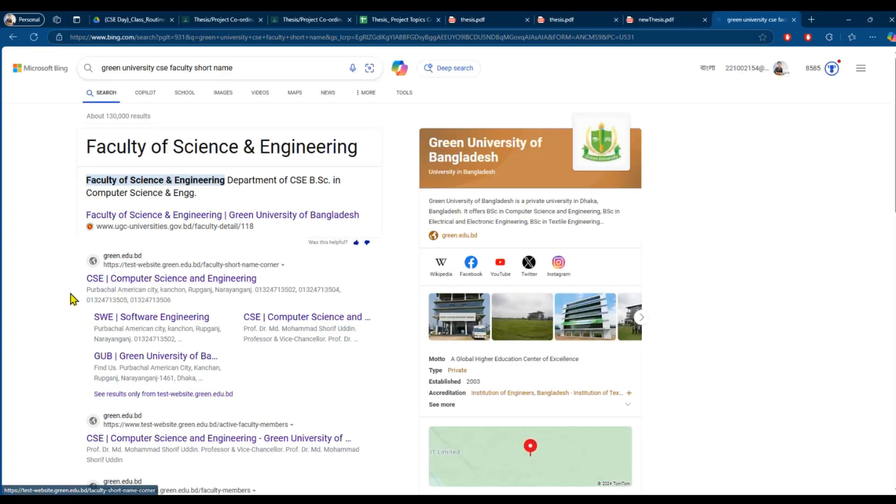
- Open the Faculty Short Name Corner page, scroll its code table, then return to the class routine
left_click(114, 288)
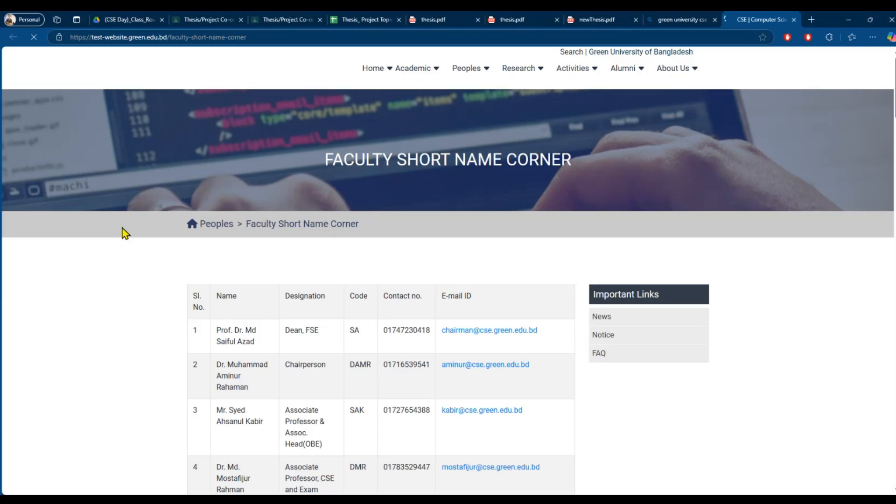
scroll(515, 223, "down", 3)
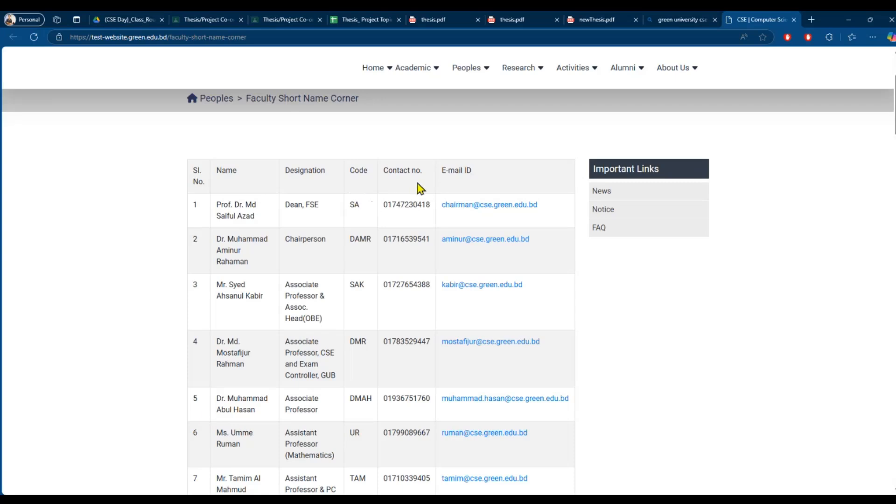
scroll(418, 186, "down", 7)
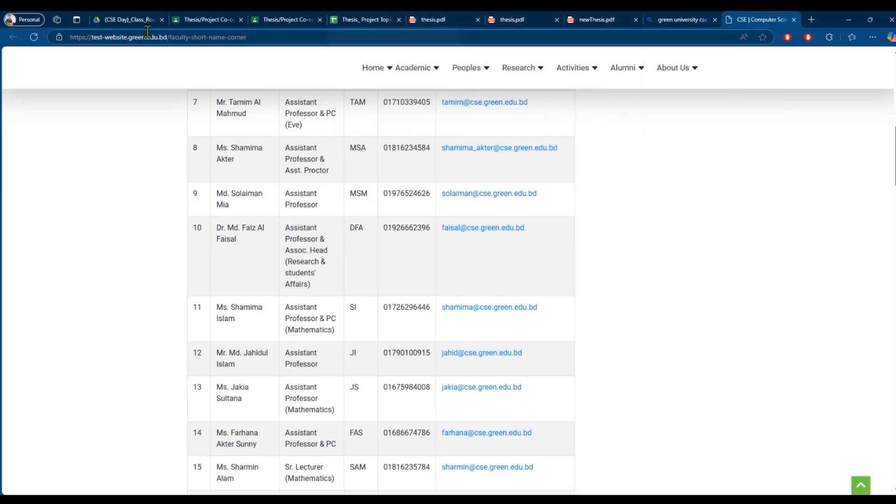
left_click(123, 19)
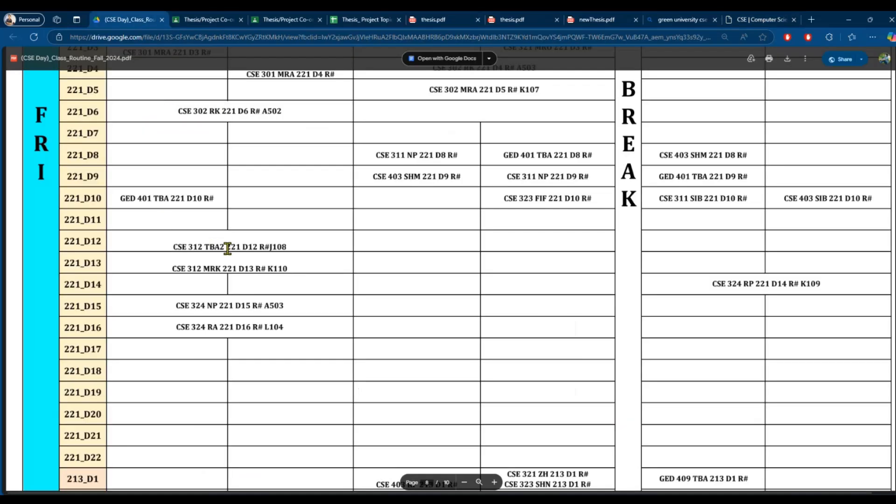
- Pick out faculty code MRK in the 221_D13 routine entry and return to the faculty table
double_click(222, 268)
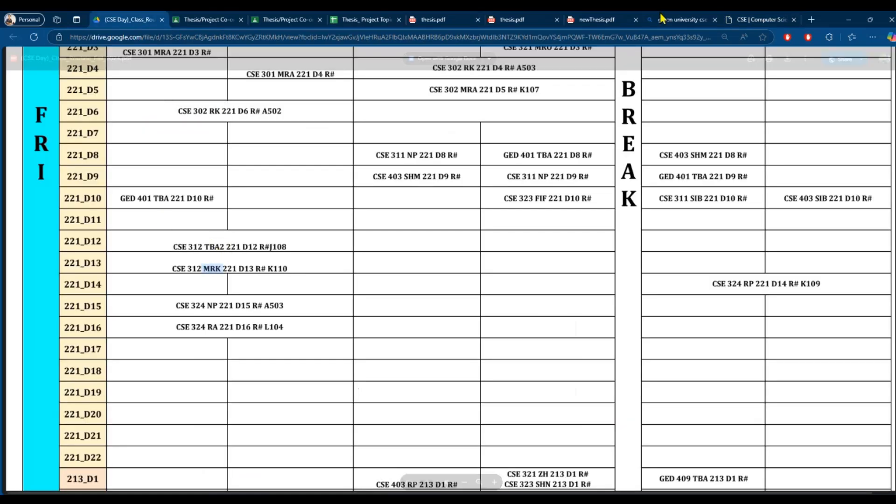
left_click(742, 20)
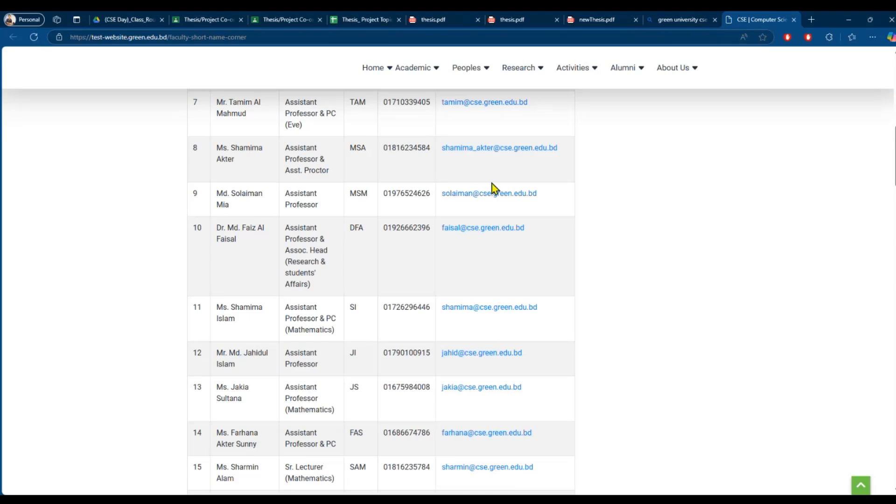
scroll(492, 187, "down", 3)
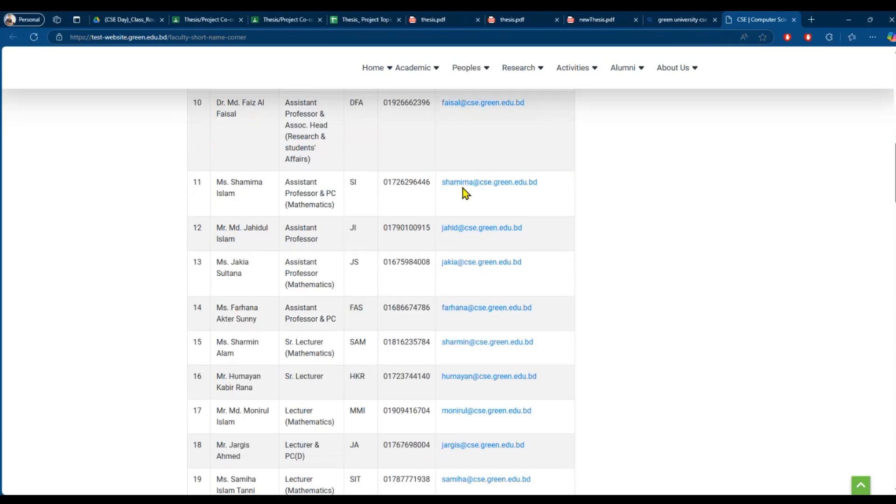
- Find MRK in the faculty list, inspect row 53's contact details, then return to the class routine
key("ctrl+f")
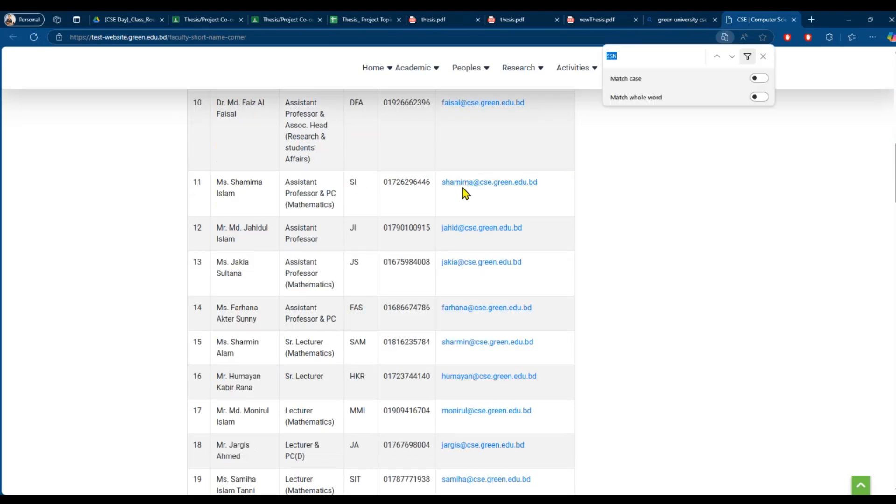
left_click(652, 59)
key("BackSpace")
key("BackSpace")
key("BackSpace")
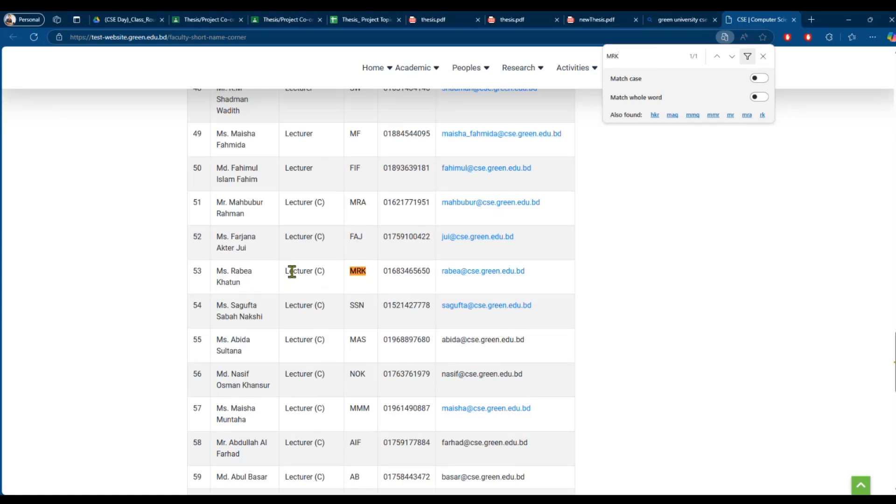
left_click_drag(384, 271, 481, 275)
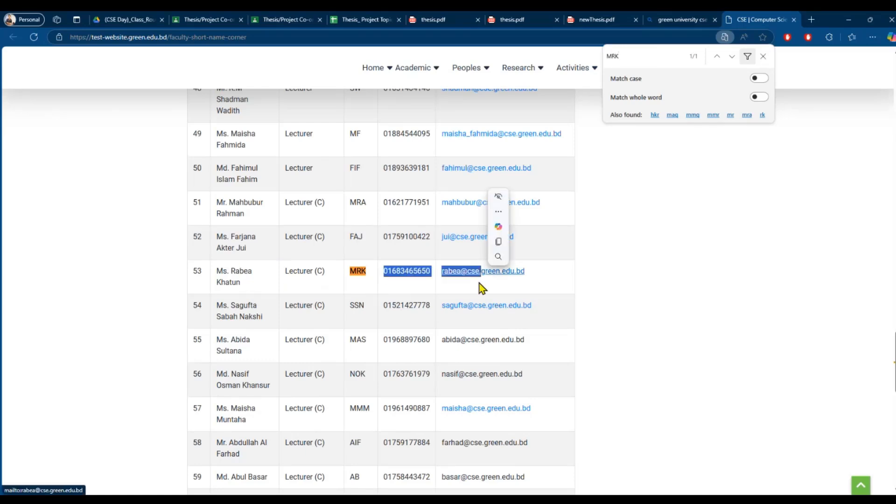
left_click(537, 280)
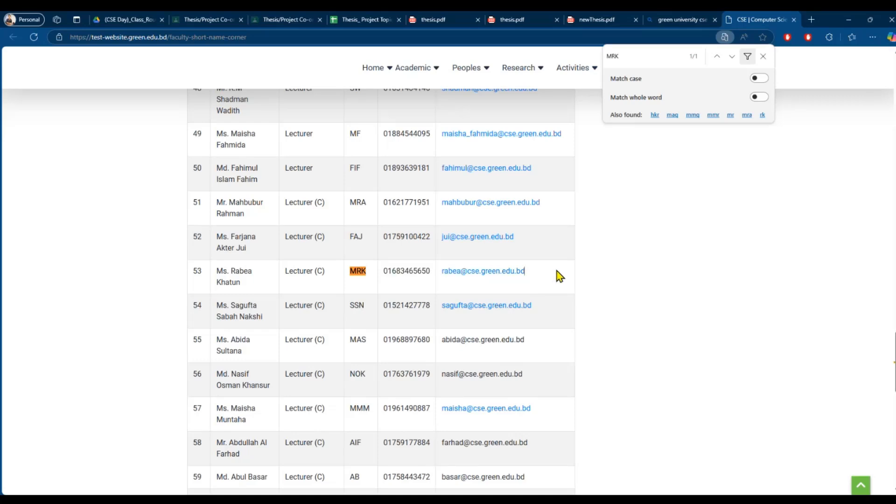
left_click(763, 56)
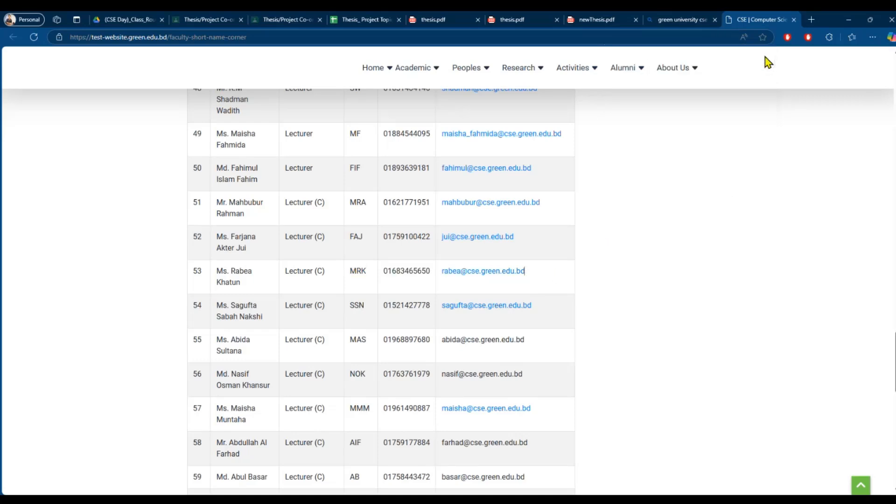
left_click(112, 21)
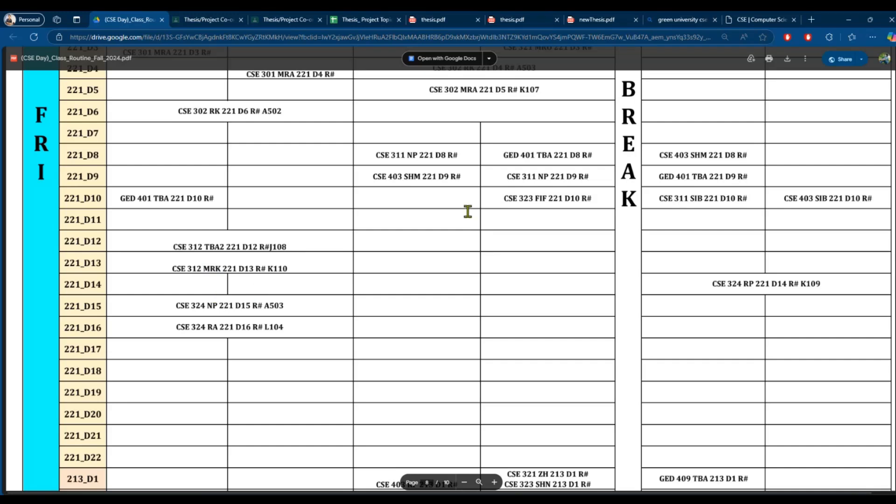
- Scroll the Class Routine to the 212 section row and highlight its teacher code TBA
scroll(467, 212, "down", 10)
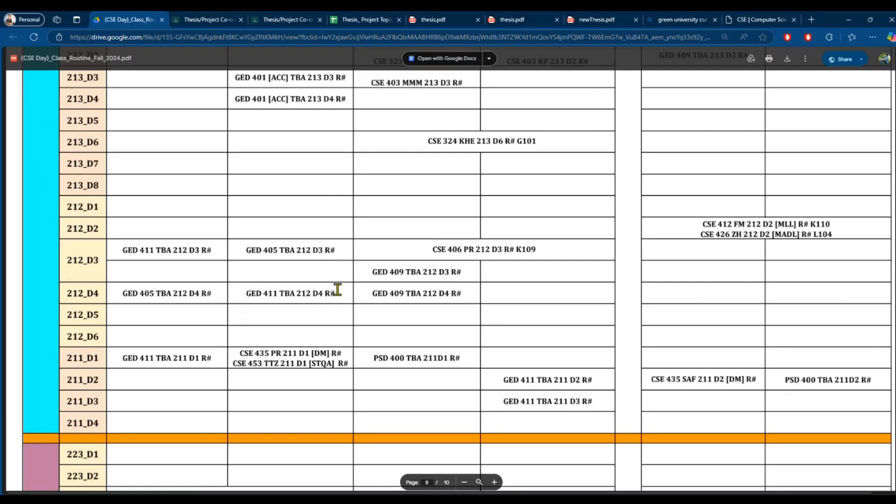
scroll(337, 289, "down", 1)
left_click_drag(170, 193, 161, 191)
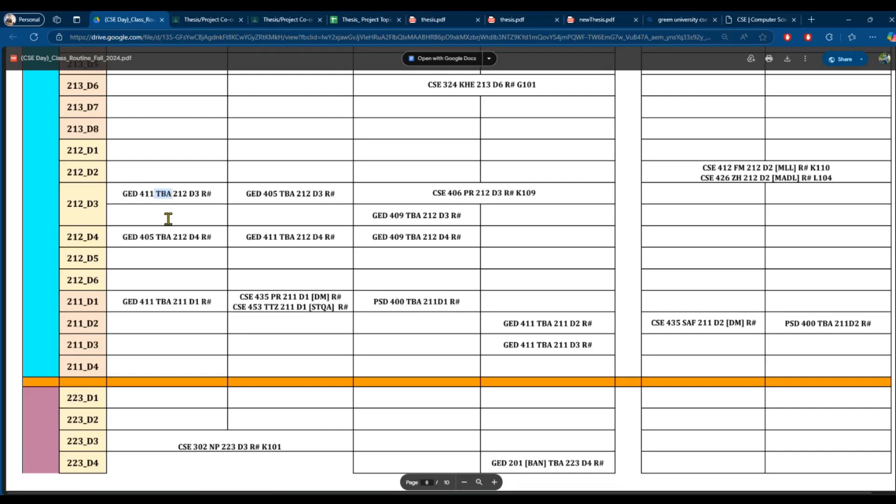
- Highlight the code MMM in the 221_D16 row, then go back to the faculty short-name list
scroll(168, 218, "down", 3)
scroll(168, 219, "down", 3)
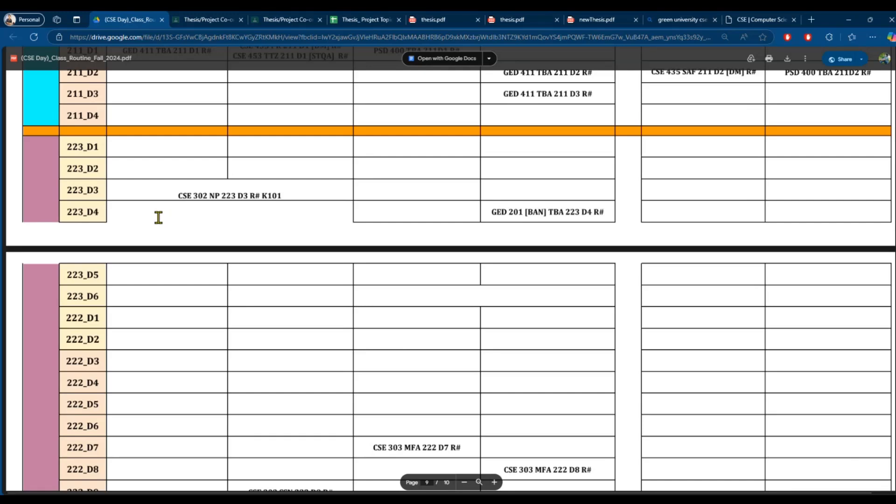
scroll(159, 217, "down", 15)
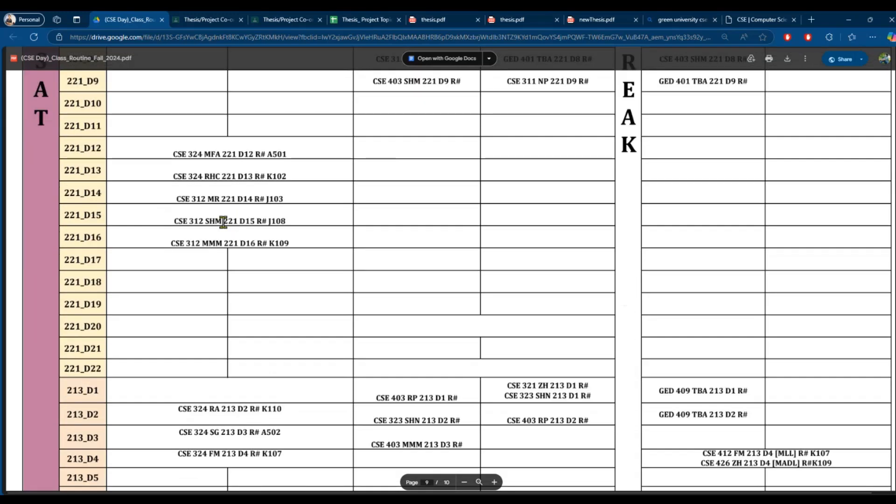
left_click_drag(239, 243, 204, 243)
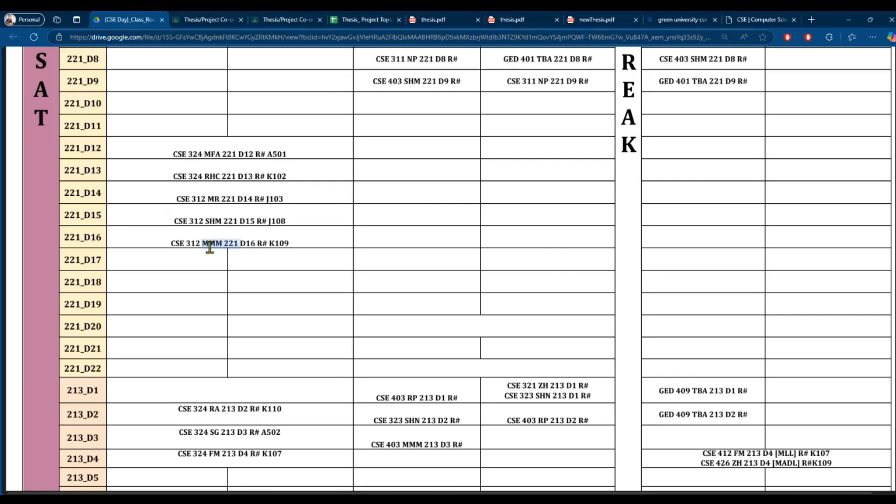
left_click(761, 20)
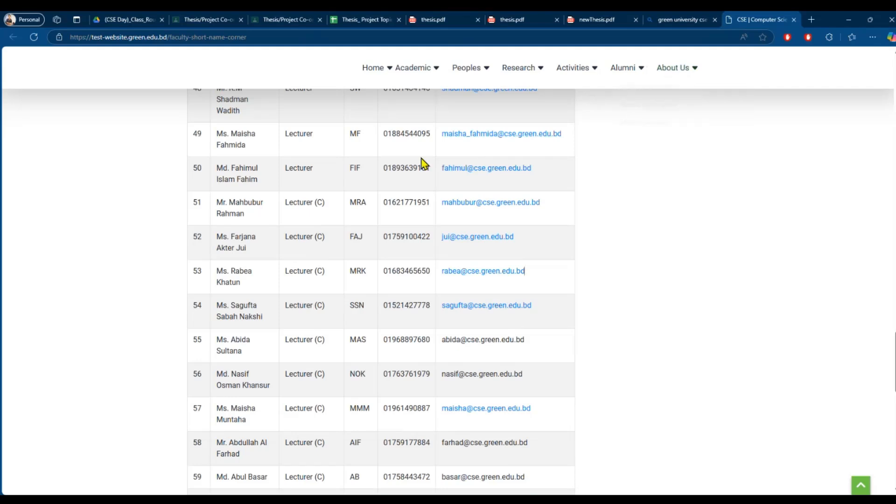
- Search the faculty page for MMM and highlight the matching teacher's row 57
key("ctrl+f")
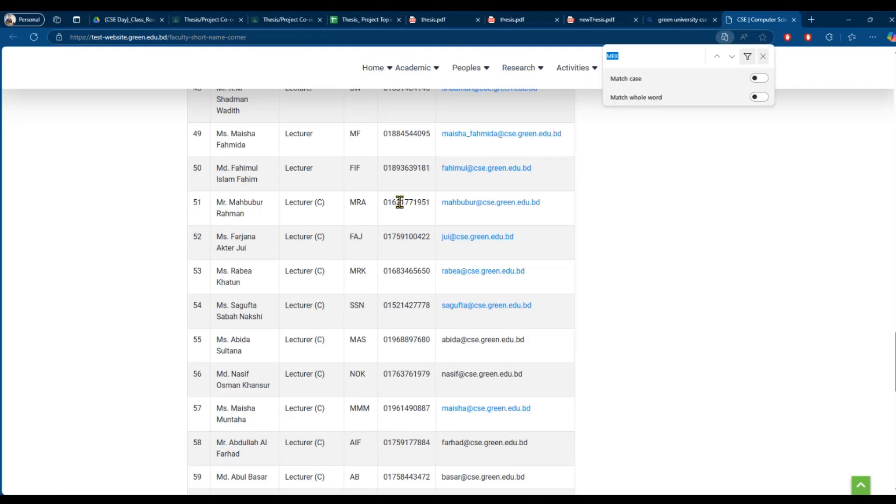
key("BackSpace")
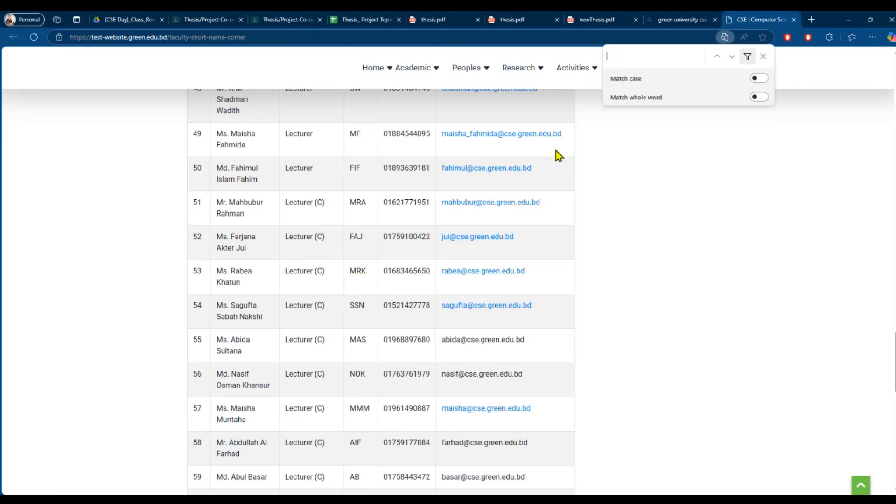
type("MMM")
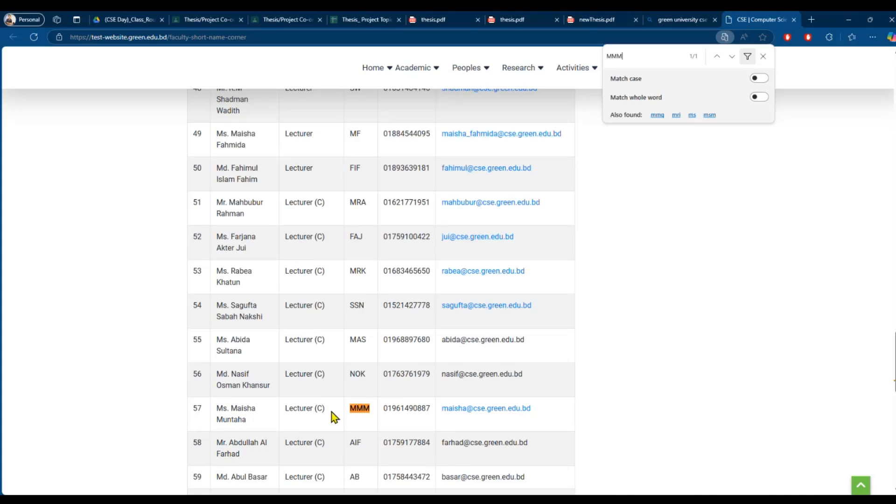
left_click_drag(327, 410, 305, 411)
- Recheck the section rows in the class routine timetable
left_click(107, 22)
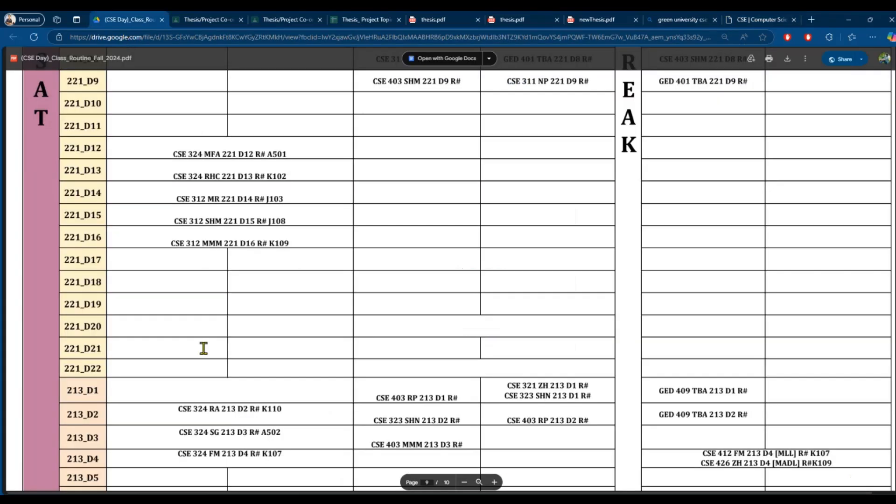
scroll(202, 348, "down", 3)
scroll(276, 293, "down", 5)
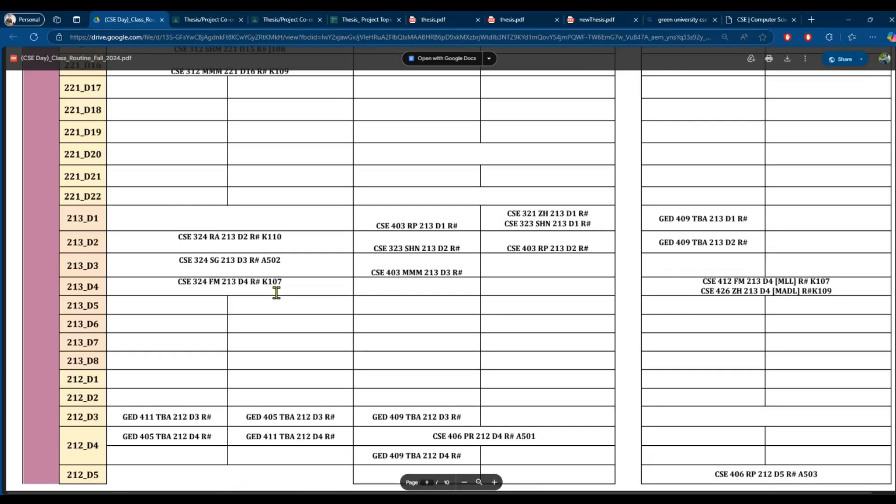
scroll(279, 299, "up", 12)
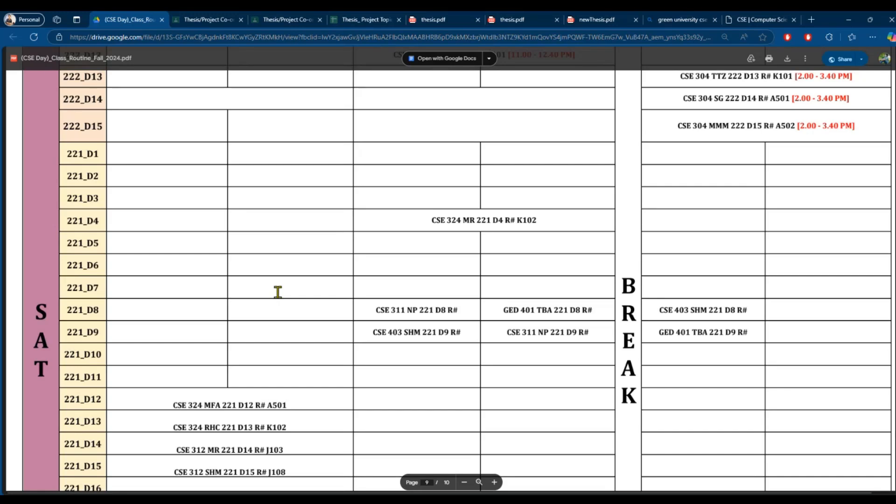
scroll(278, 292, "up", 5)
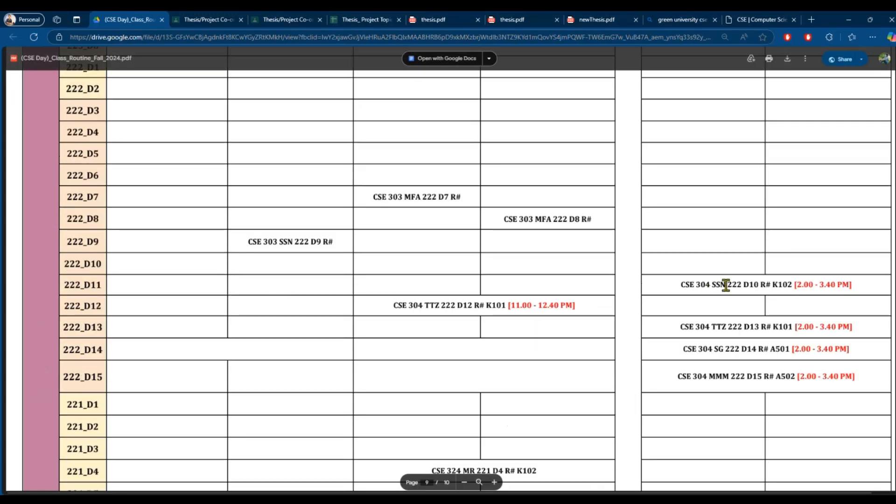
- Search the faculty list for SSN, finding one Lecturer (C) match
left_click(765, 20)
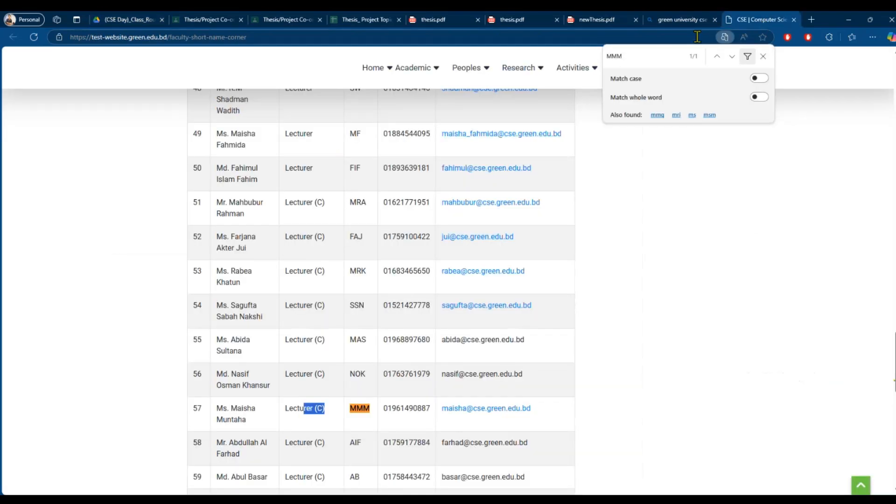
left_click(645, 55)
key("BackSpace")
key("BackSpace")
key("BackSpace")
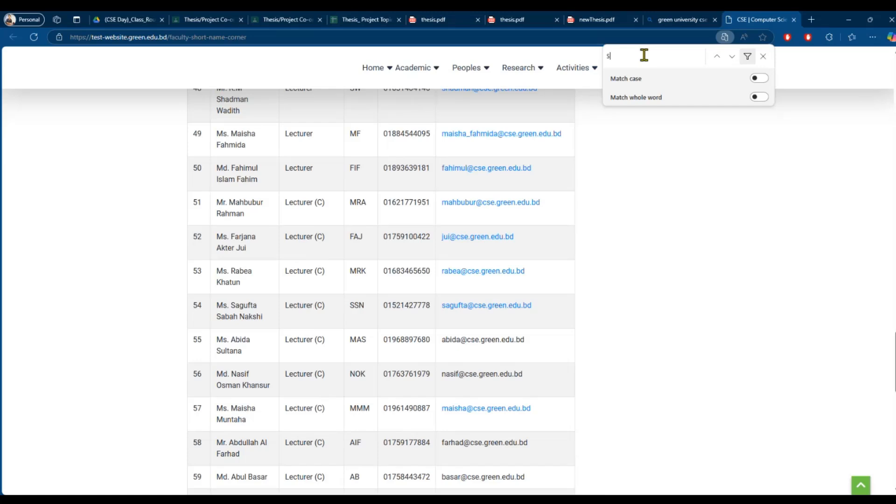
type("SS")
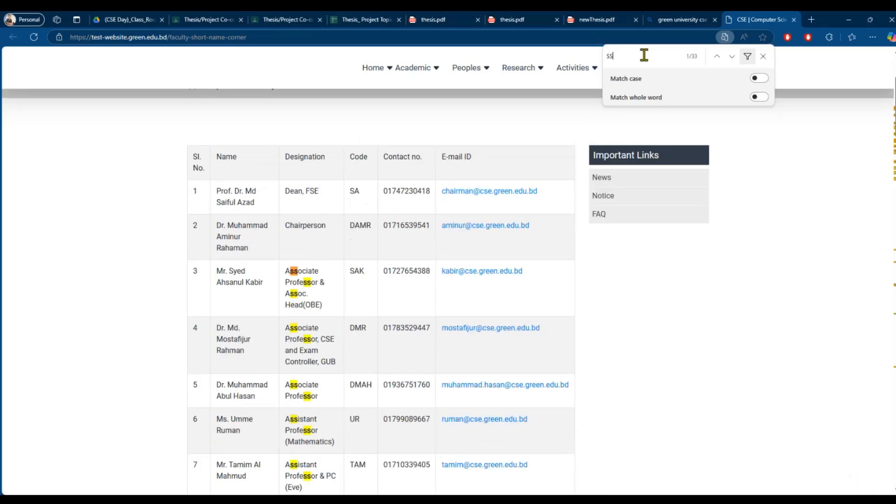
type("N")
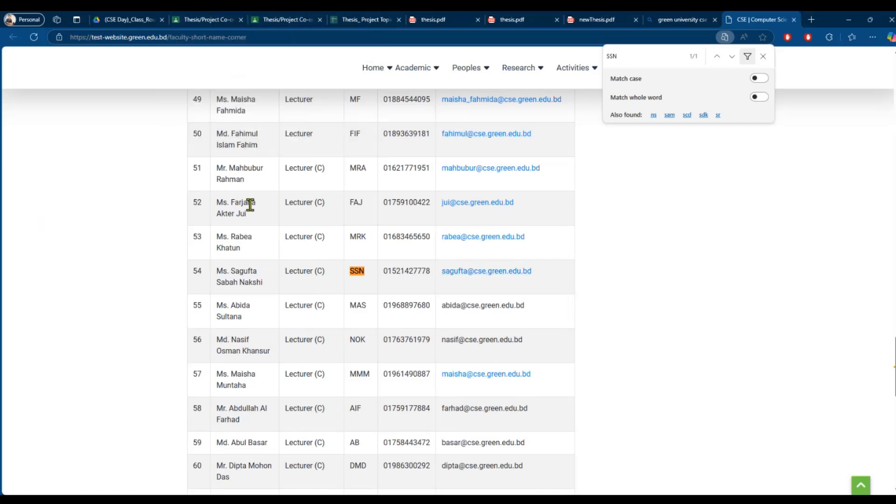
- Bring up the filled thesis.pdf copy and start editing the Motivation of the Work field
left_click(527, 19)
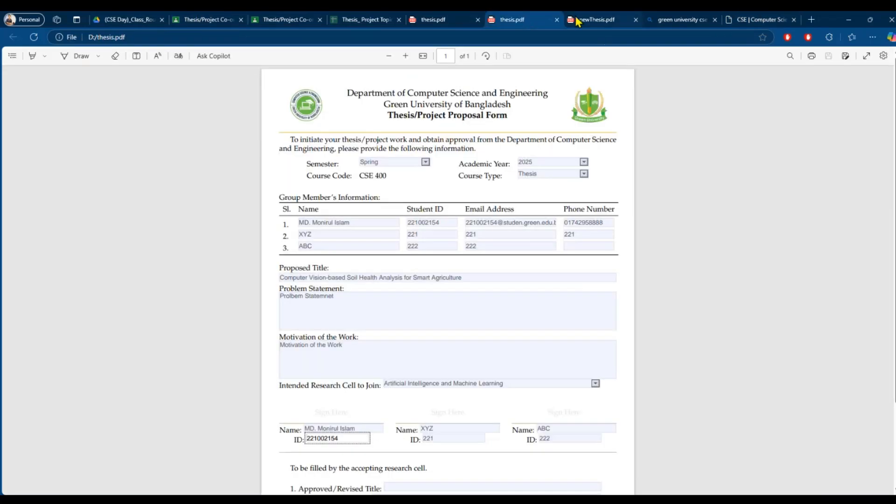
left_click(428, 19)
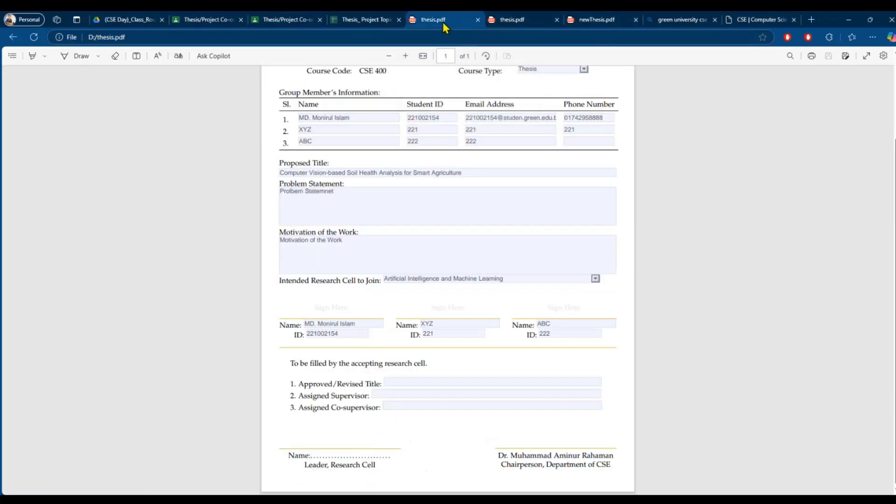
left_click(354, 245)
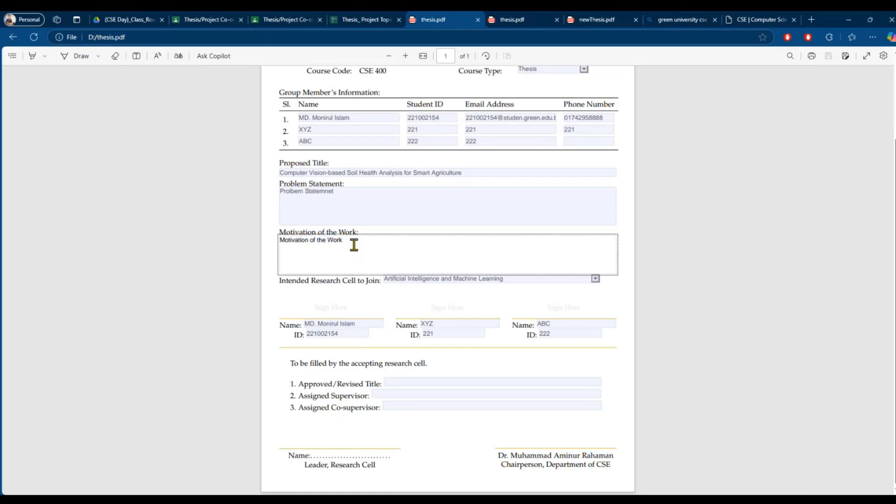